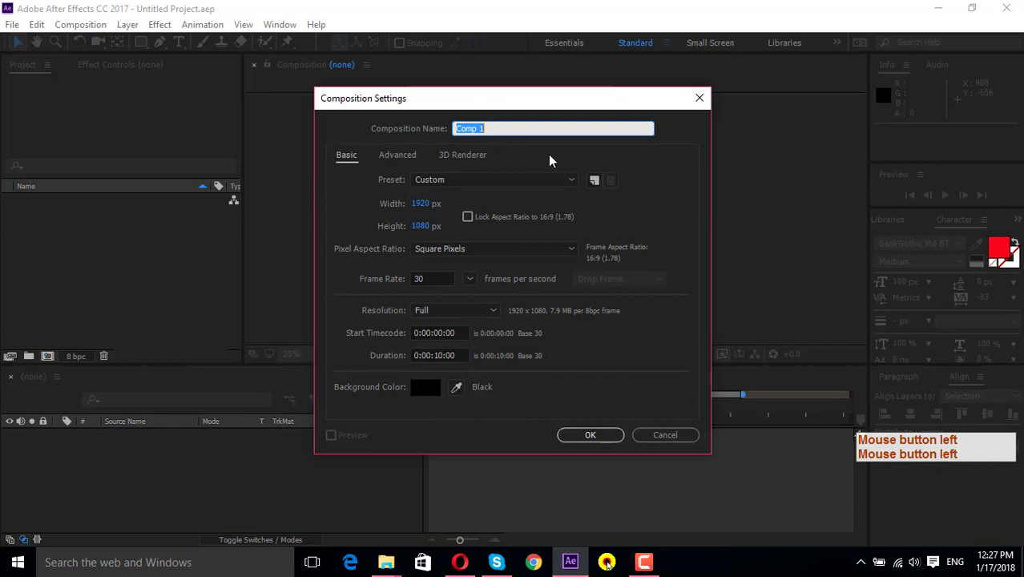
- Create a 1920 x 1080 composition named Main at 30 fps with a 10-second duration
{"action": "type", "text": "Main"}
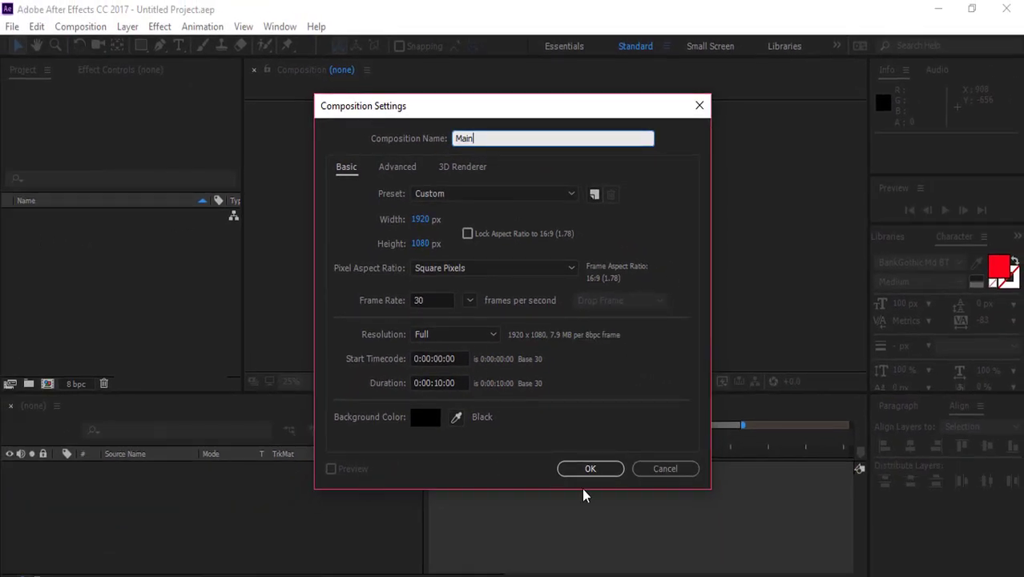
{"action": "left_click", "coordinate": [579, 479]}
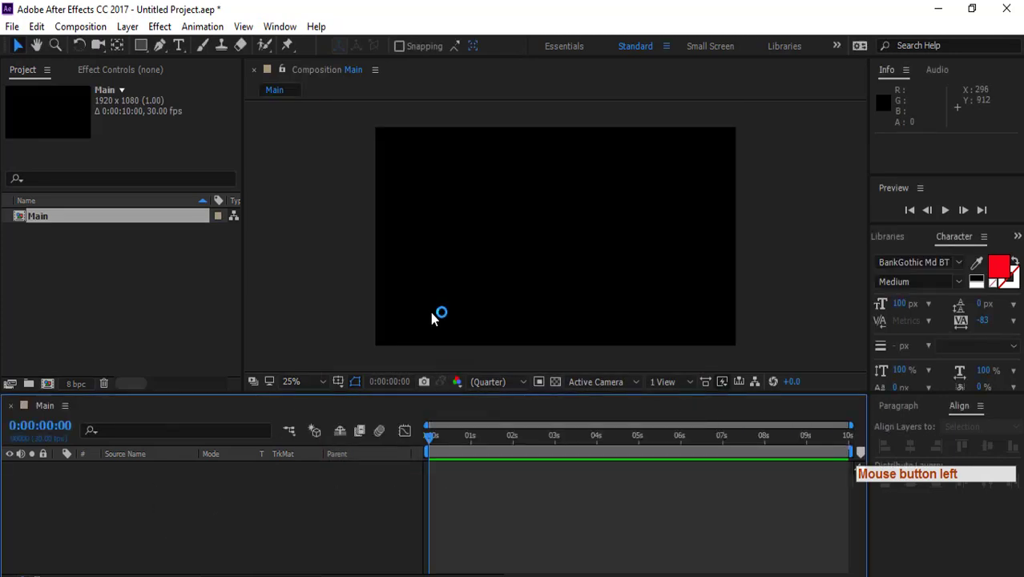
{"action": "scroll", "coordinate": [432, 314], "scroll_direction": "down", "scroll_amount": 1}
{"action": "left_click", "coordinate": [244, 515]}
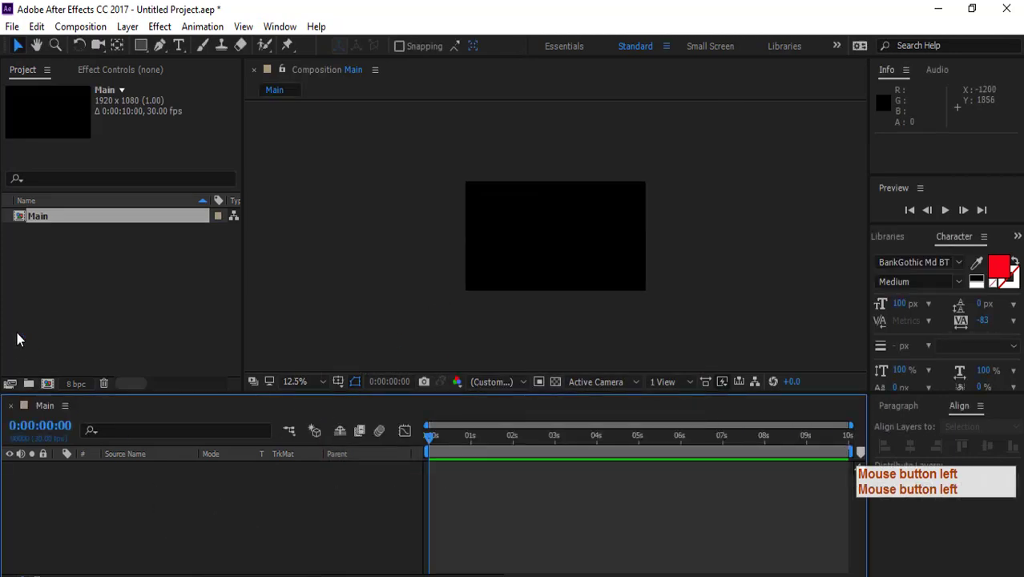
{"action": "double_click", "coordinate": [19, 339]}
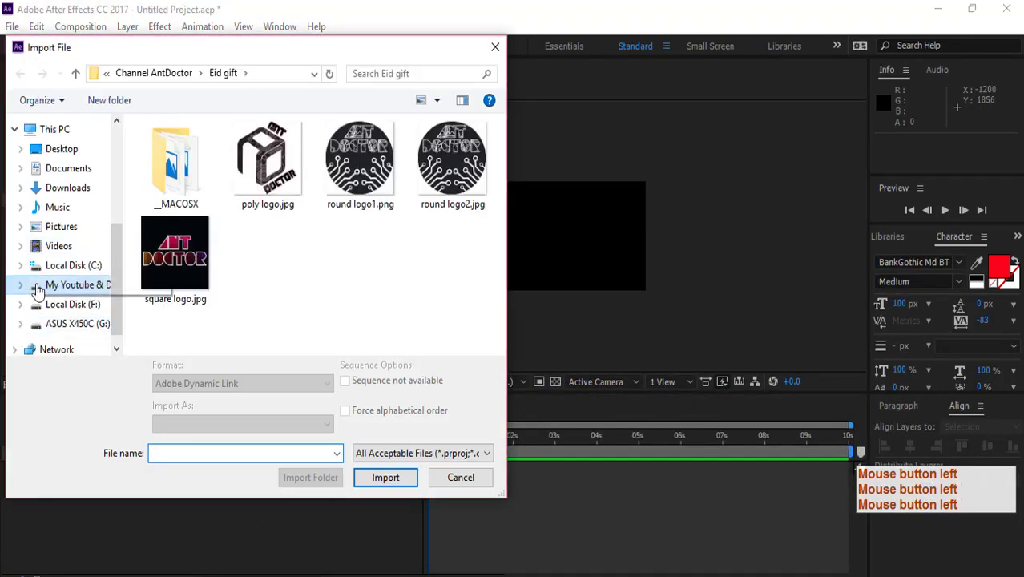
{"action": "left_click", "coordinate": [496, 47]}
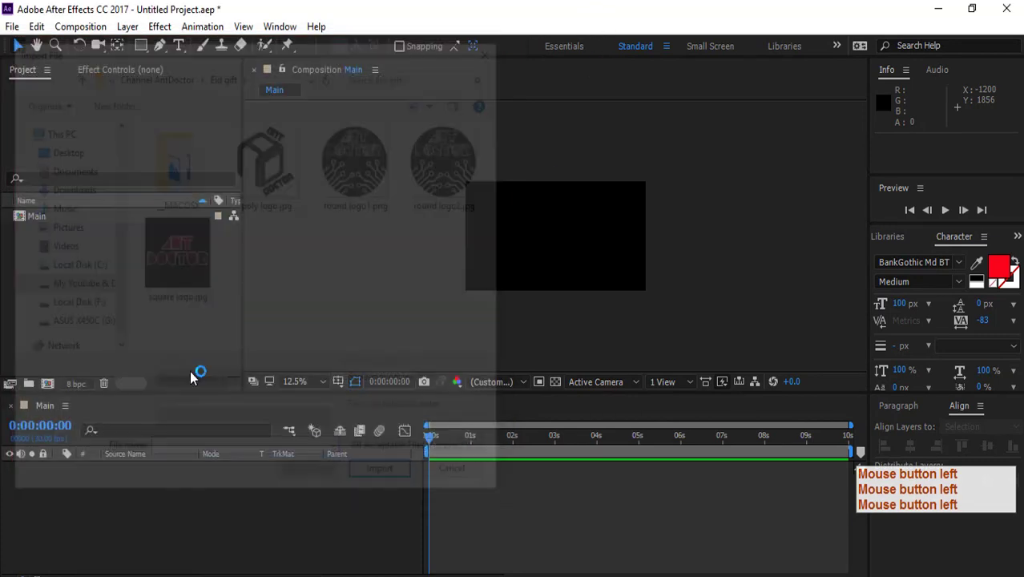
- Start saving the project under a new name and choose the intro folder on the Desktop as its location
{"action": "left_click", "coordinate": [12, 27]}
{"action": "mouse_move", "coordinate": [63, 189]}
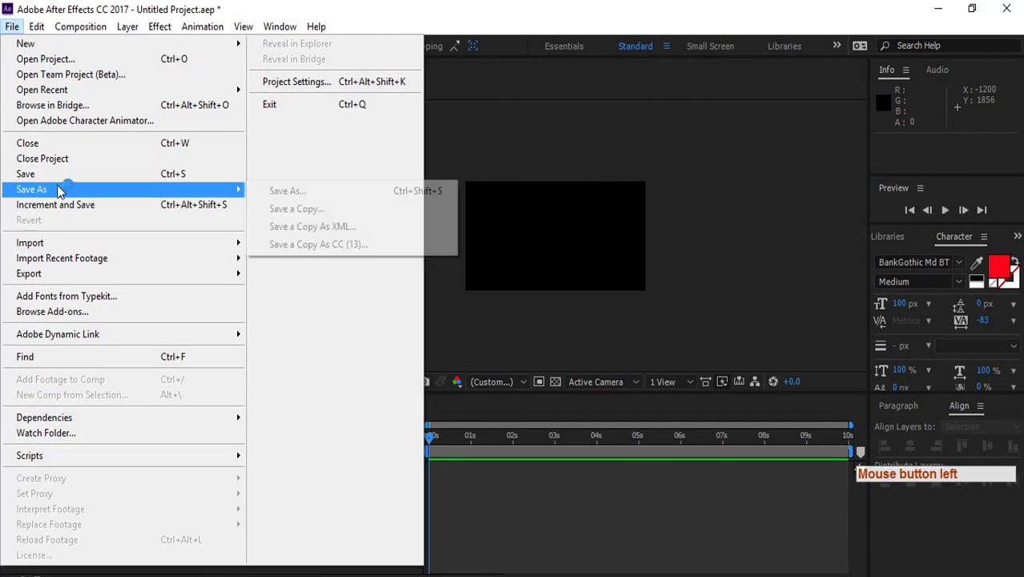
{"action": "left_click", "coordinate": [263, 192]}
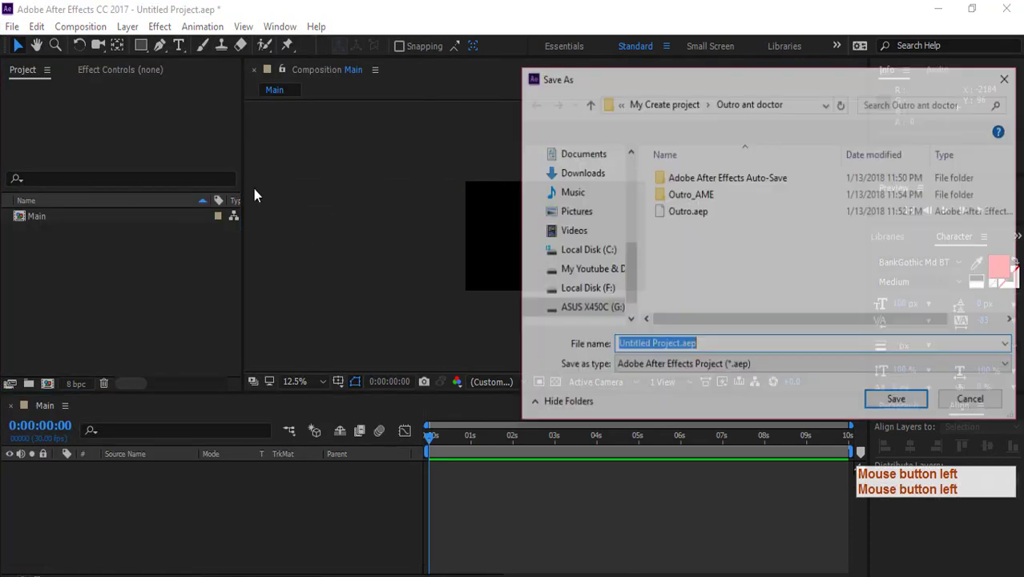
{"action": "scroll", "coordinate": [563, 210], "scroll_direction": "down", "scroll_amount": 1}
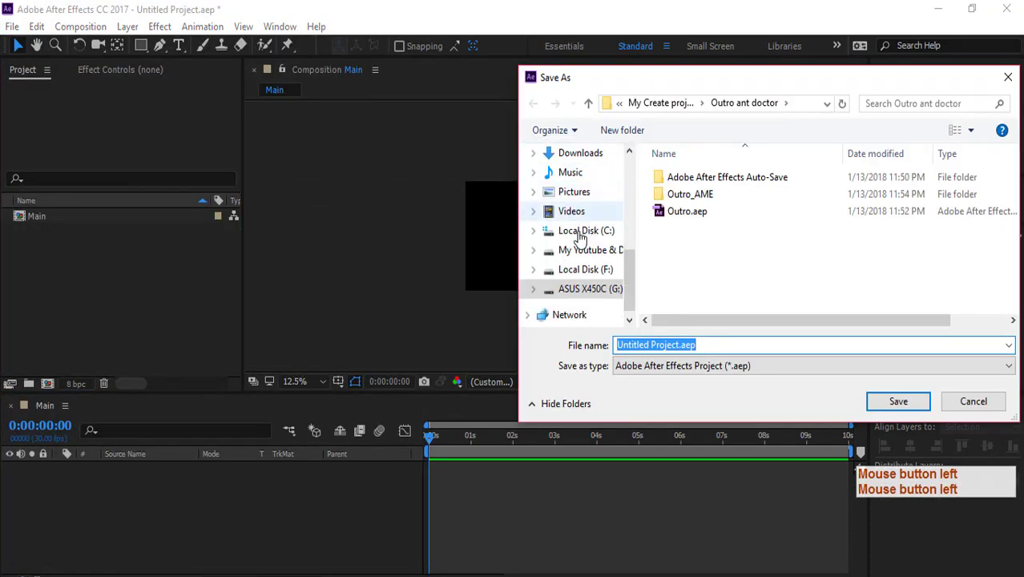
{"action": "scroll", "coordinate": [560, 192], "scroll_direction": "up", "scroll_amount": 2}
{"action": "left_click", "coordinate": [575, 153]}
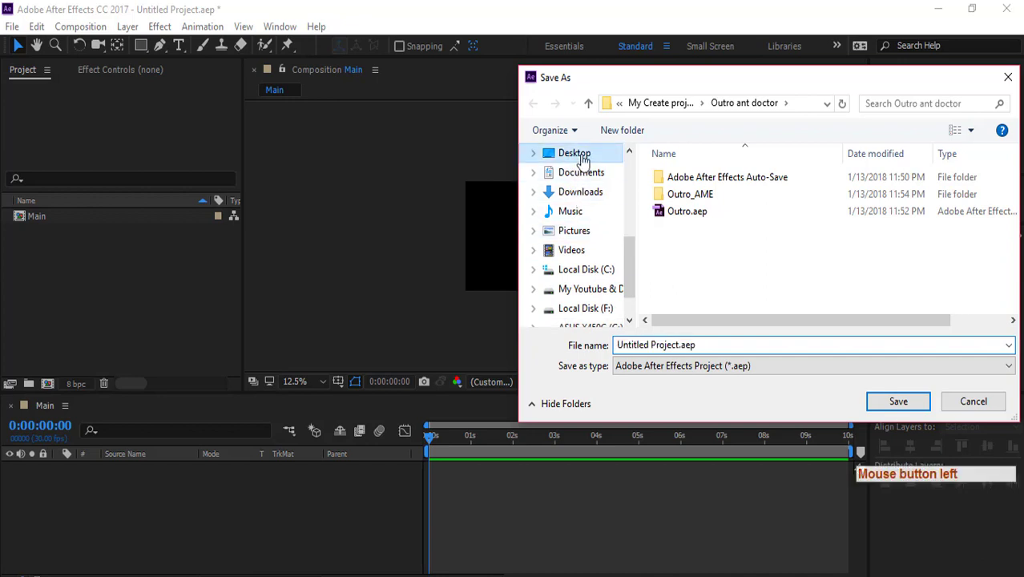
{"action": "double_click", "coordinate": [680, 195]}
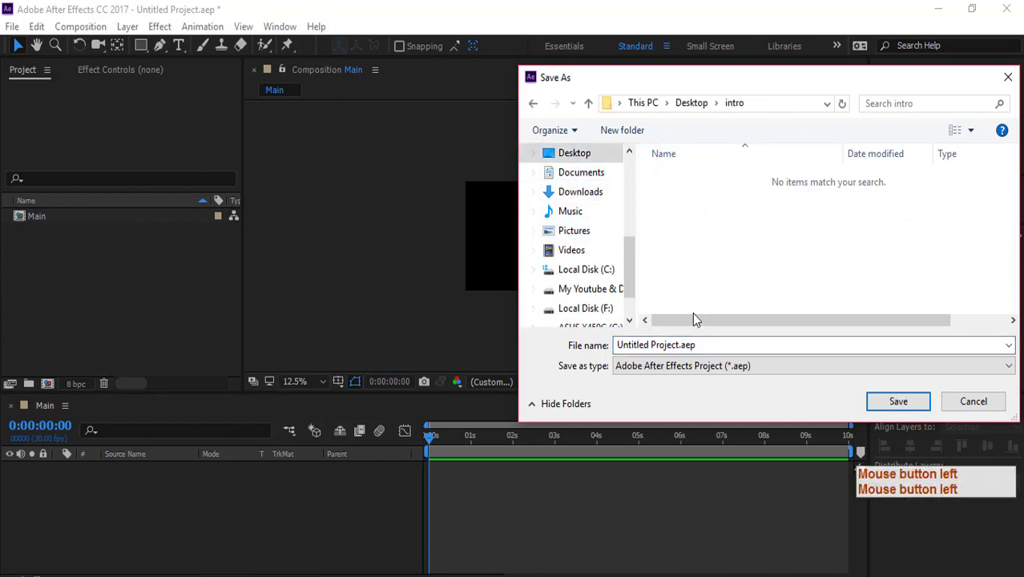
- Replace the default file name with intro.aep and save the project
{"action": "left_click", "coordinate": [623, 345]}
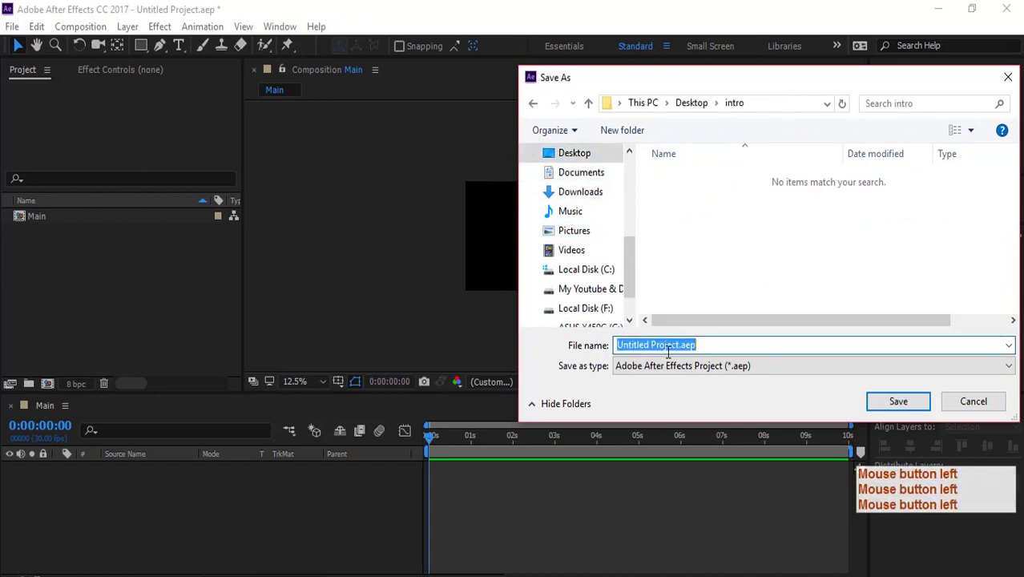
{"action": "left_click", "coordinate": [674, 345]}
{"action": "key", "text": "BackSpace"}
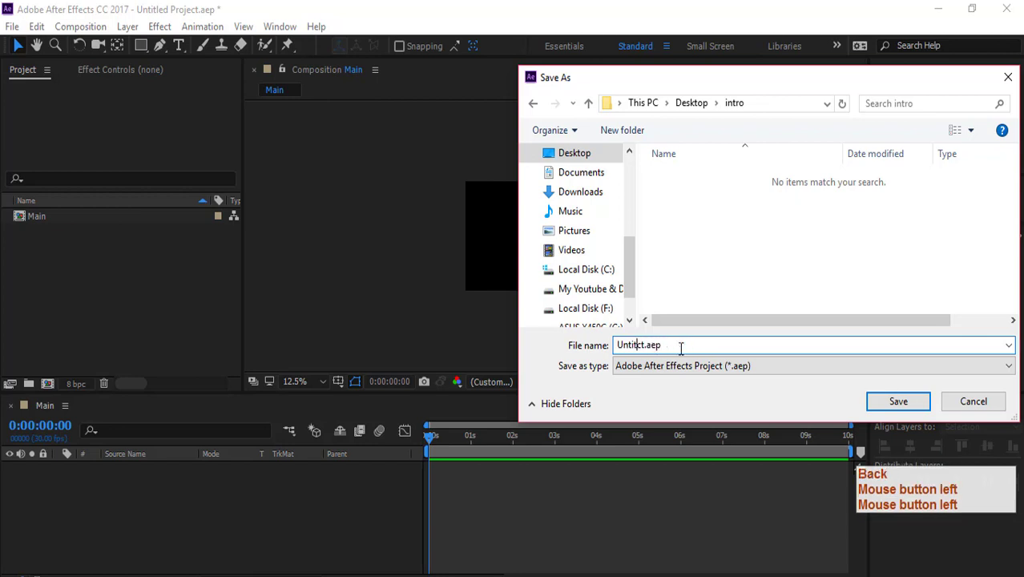
{"action": "key", "text": "Right"}
{"action": "key", "text": "BackSpace"}
{"action": "key", "text": "Right"}
{"action": "key", "text": "BackSpace"}
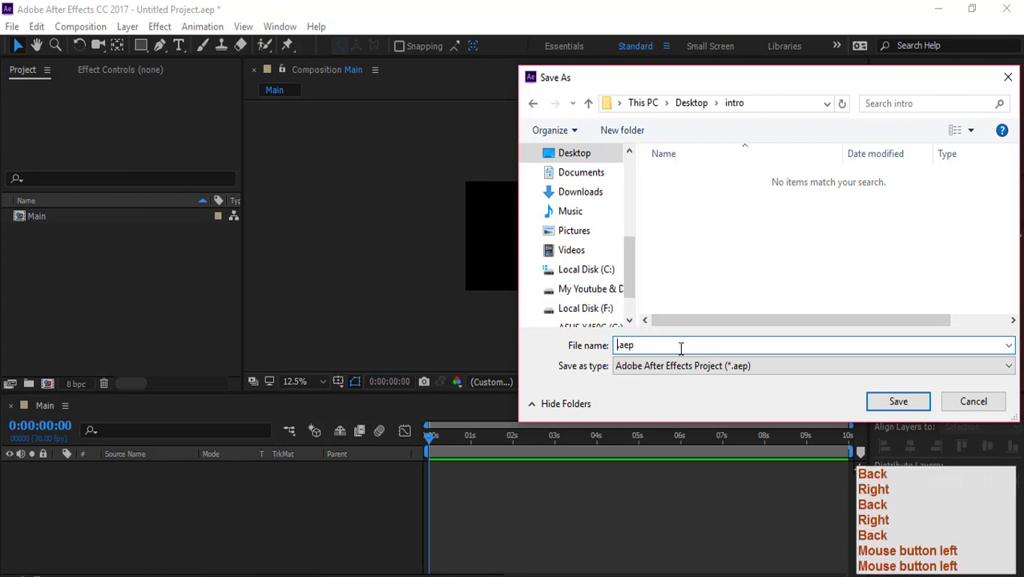
{"action": "type", "text": "intro"}
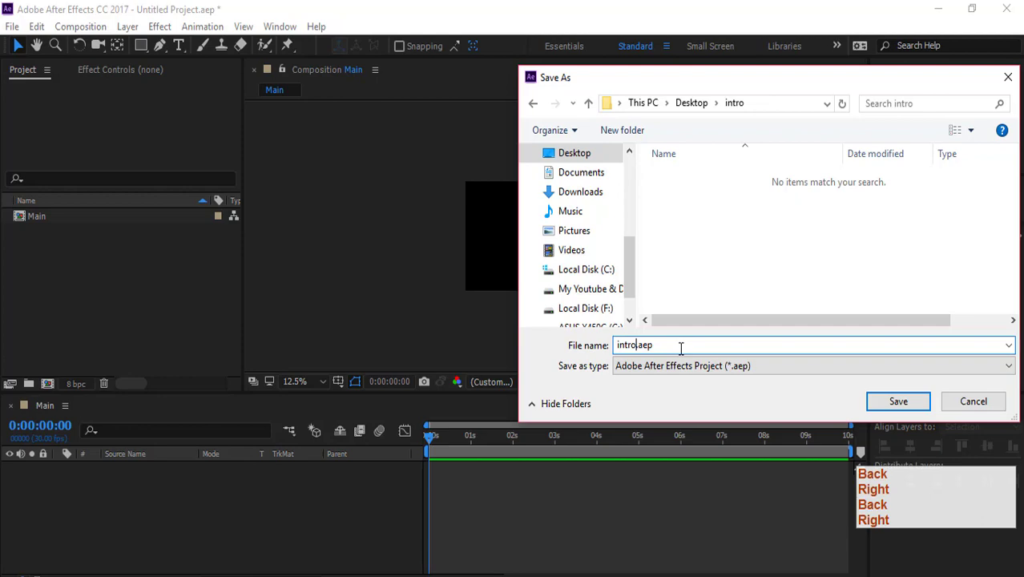
{"action": "key", "text": "Return"}
- Import round logo1.png from the Desktop's intro folder into the project
{"action": "left_click", "coordinate": [52, 311]}
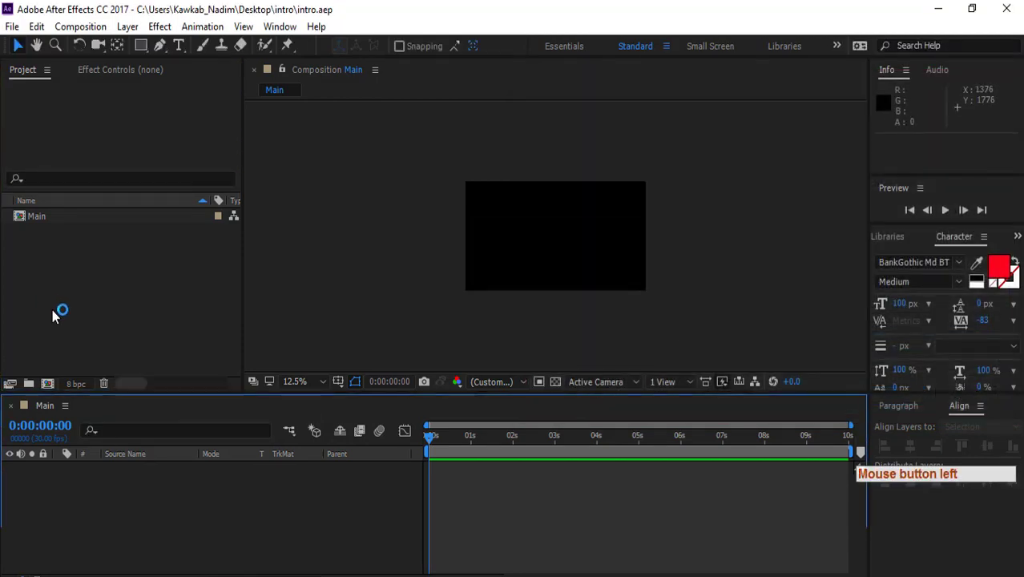
{"action": "left_click", "coordinate": [52, 309]}
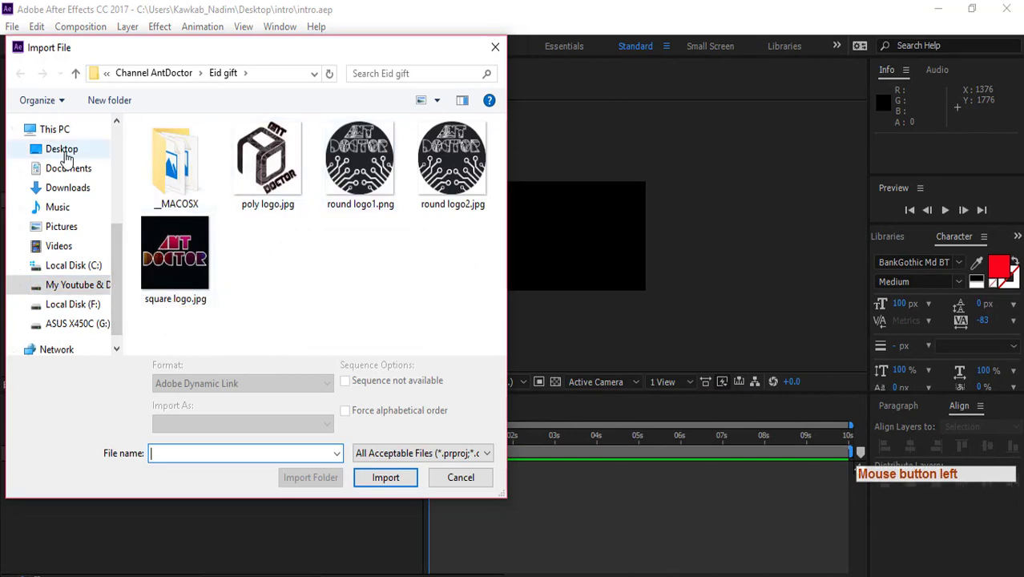
{"action": "left_click", "coordinate": [62, 155]}
{"action": "double_click", "coordinate": [192, 164]}
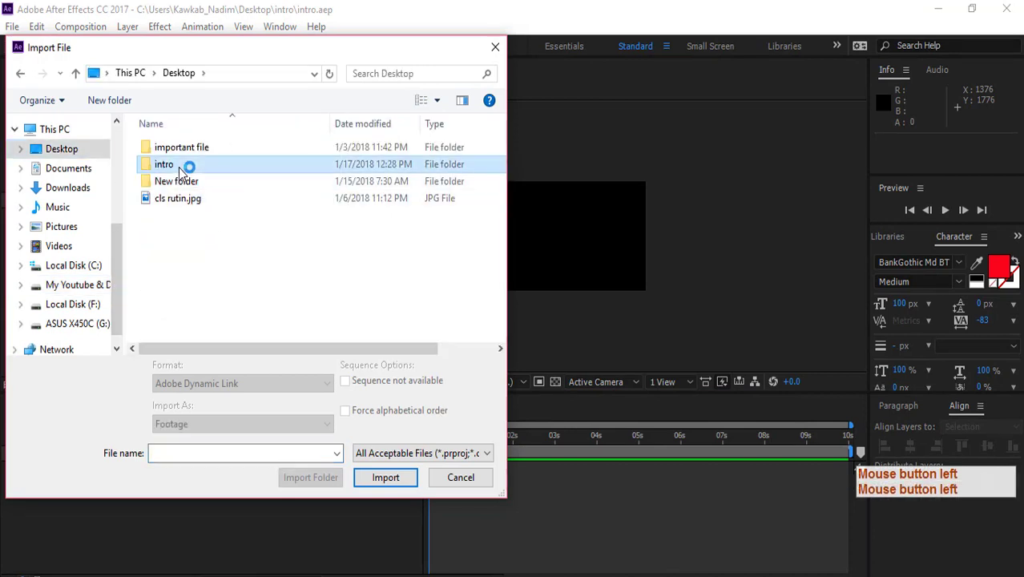
{"action": "left_click", "coordinate": [258, 176]}
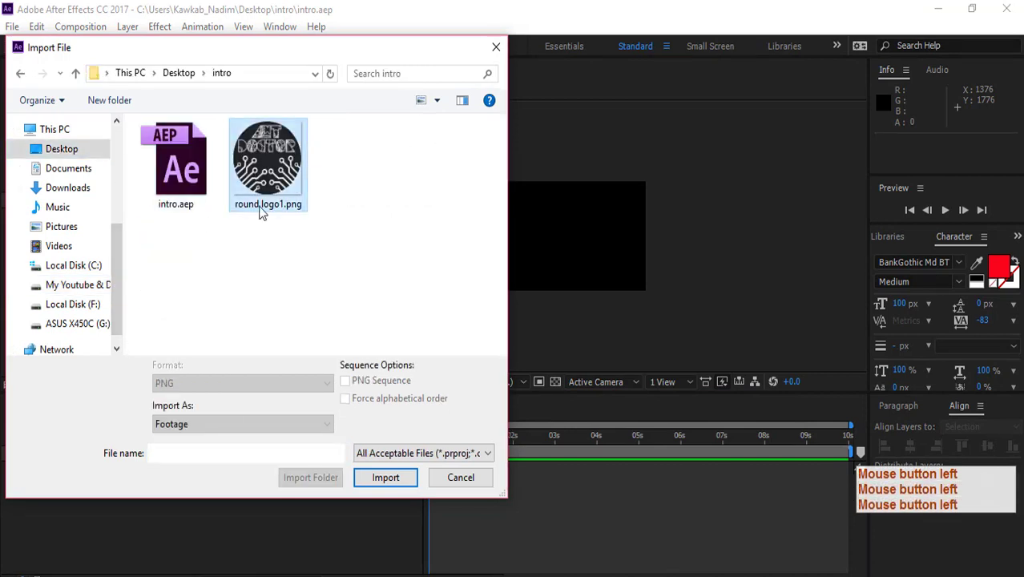
{"action": "left_click", "coordinate": [383, 485]}
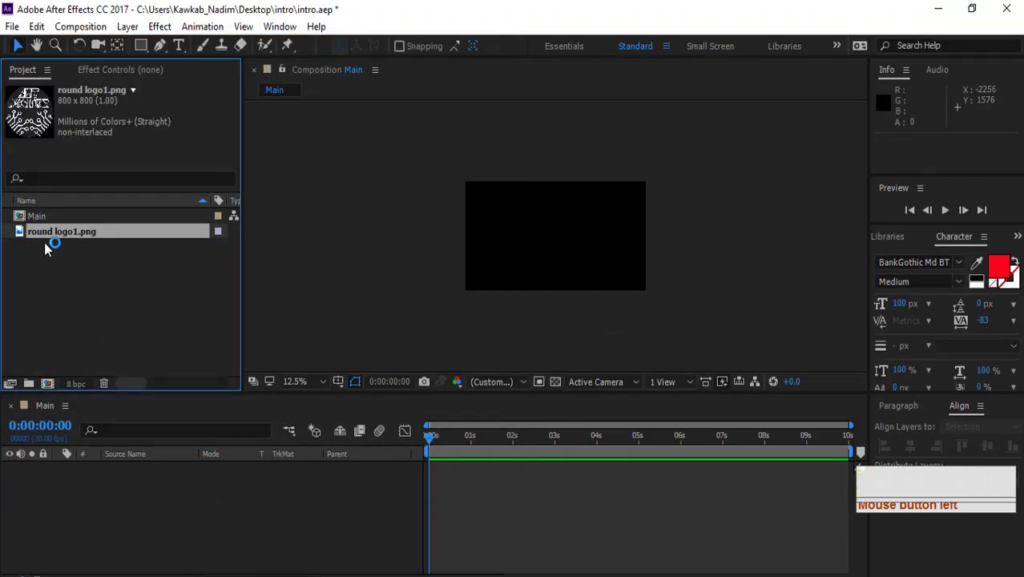
- Start a new 1920 x 1080 solid layer named solid 01 and open its colour for editing
{"action": "left_click", "coordinate": [165, 525]}
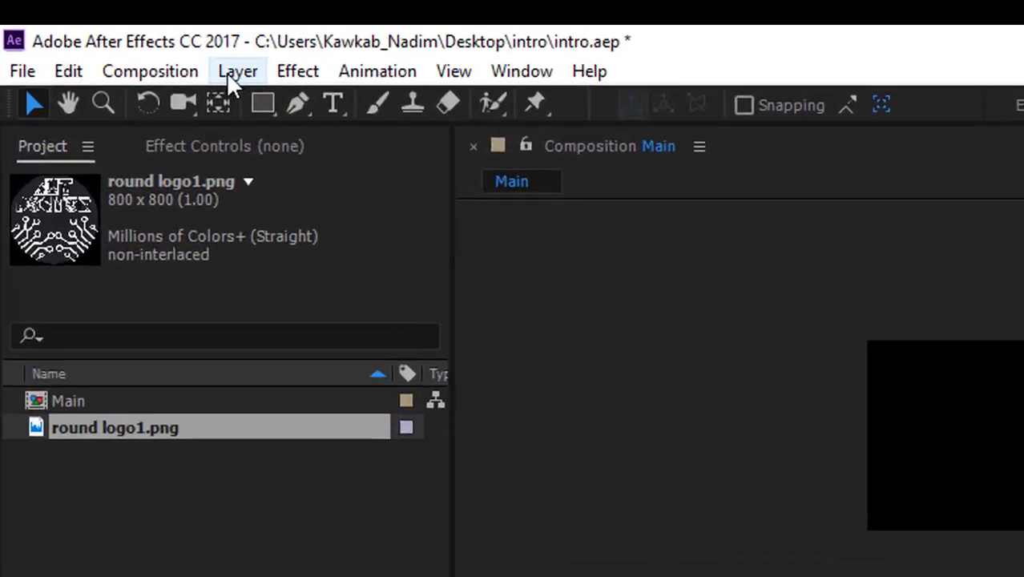
{"action": "left_click", "coordinate": [127, 26]}
{"action": "mouse_move", "coordinate": [377, 75]}
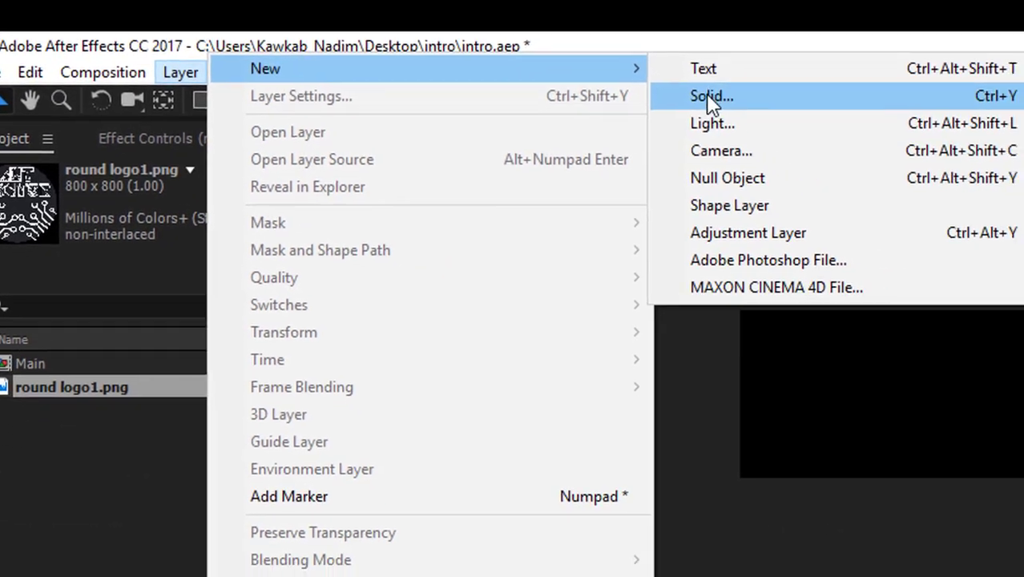
{"action": "left_click", "coordinate": [742, 113]}
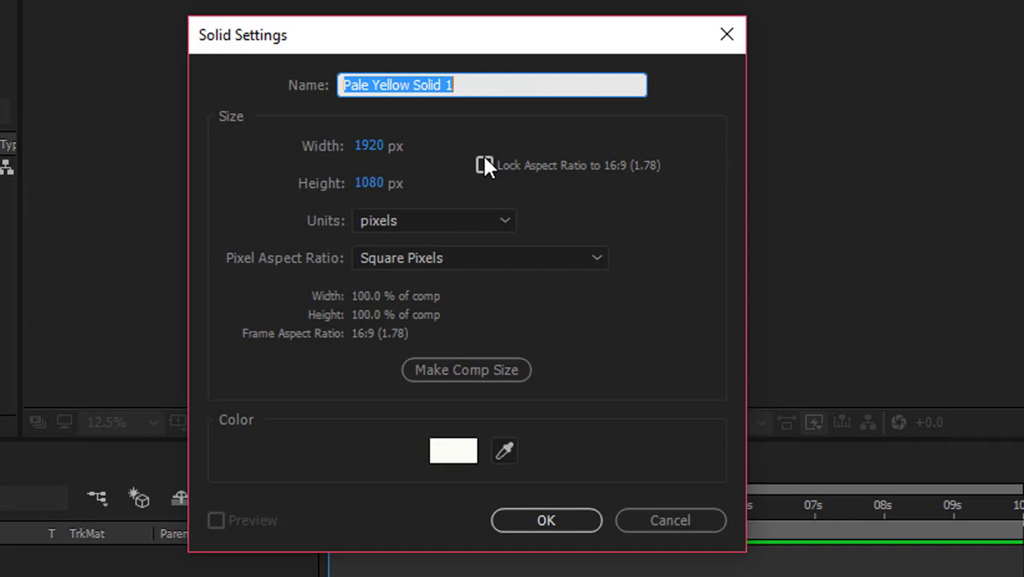
{"action": "type", "text": "solid 01"}
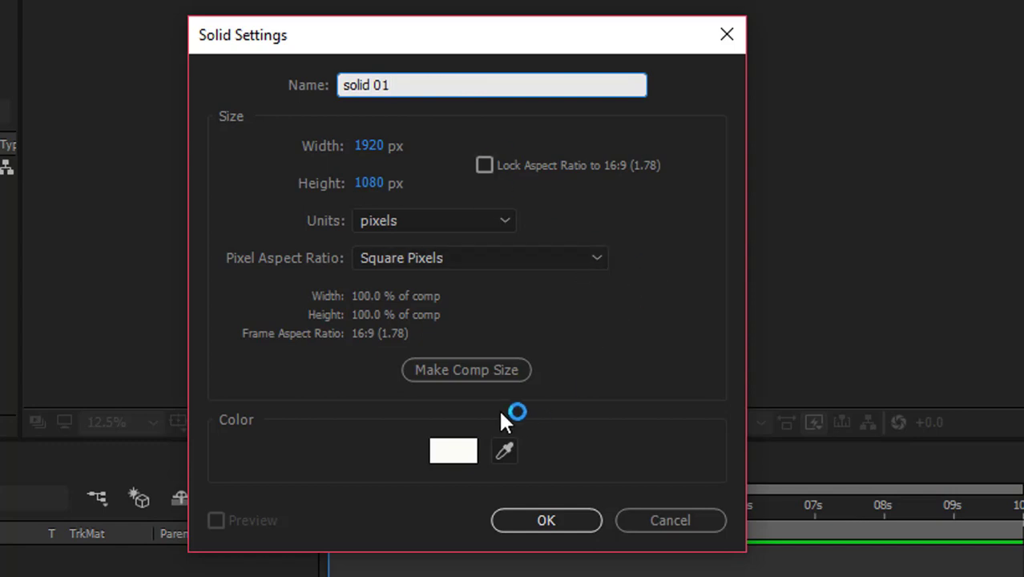
{"action": "left_click", "coordinate": [471, 452]}
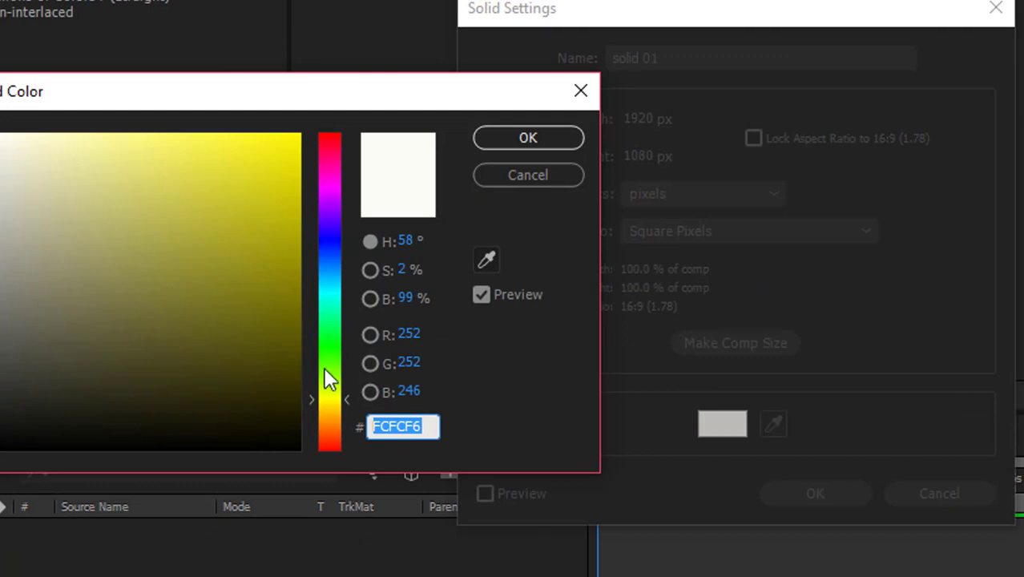
- Try different yellow shades for the solid's colour, ending with F3FC08
{"action": "left_click", "coordinate": [324, 402]}
{"action": "left_click", "coordinate": [290, 145]}
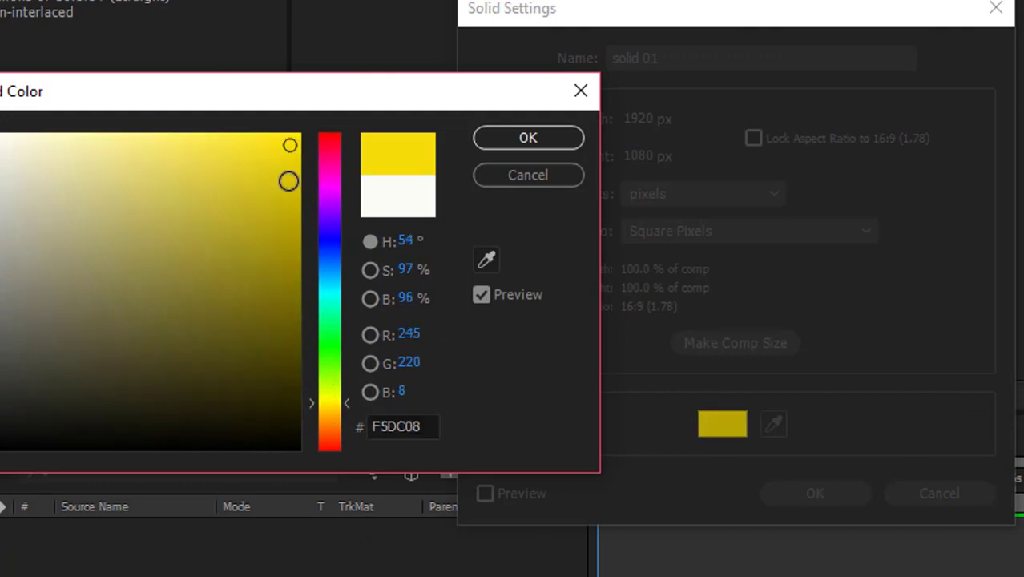
{"action": "left_click", "coordinate": [332, 405]}
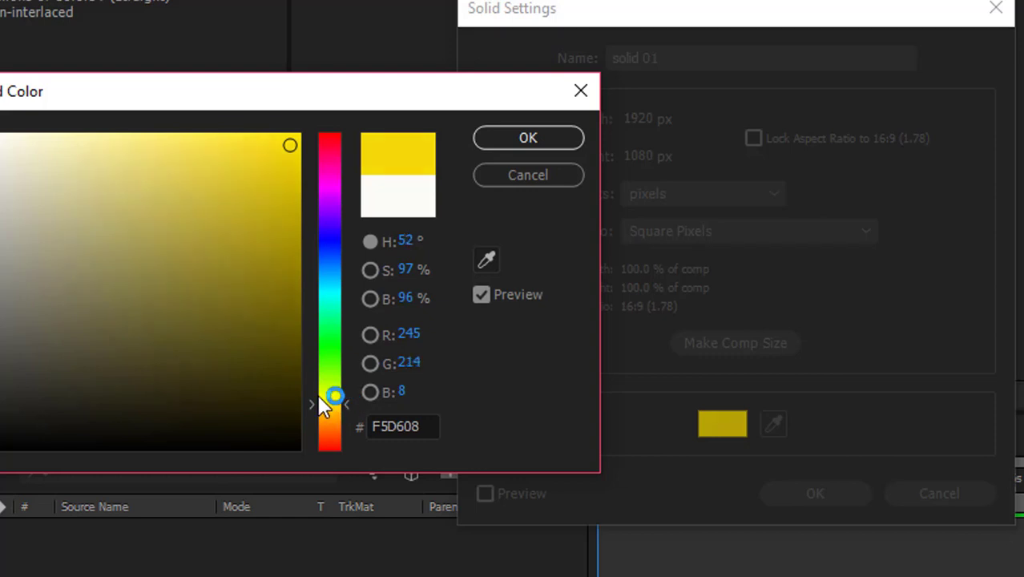
{"action": "left_click", "coordinate": [320, 395]}
{"action": "mouse_move", "coordinate": [290, 141]}
{"action": "left_mouse_down"}
{"action": "mouse_move", "coordinate": [300, 137]}
{"action": "mouse_move", "coordinate": [287, 137]}
{"action": "left_mouse_up"}
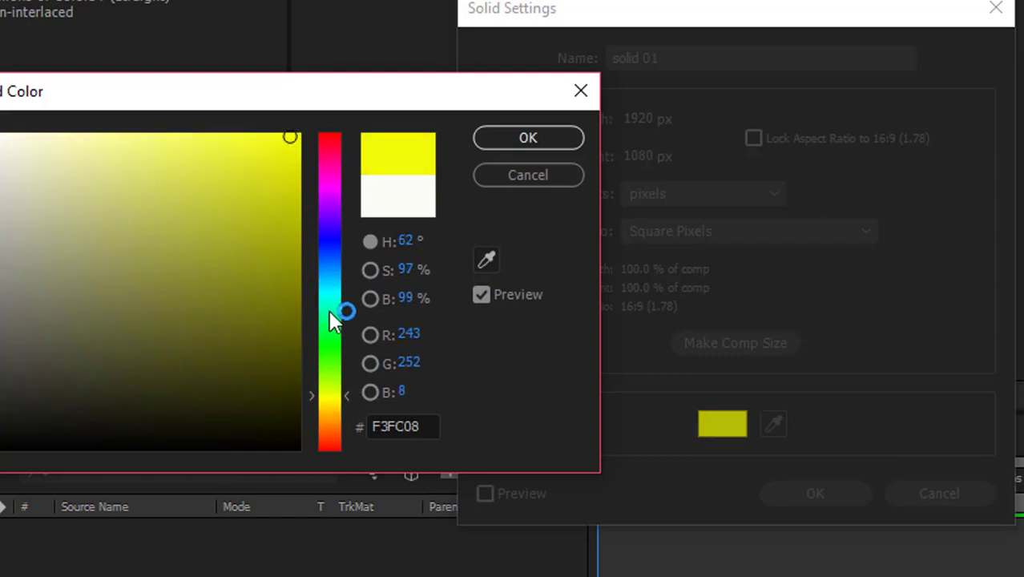
- Set the solid's colour to near-black 000403 and add the solid to the Main composition
{"action": "left_click", "coordinate": [330, 311]}
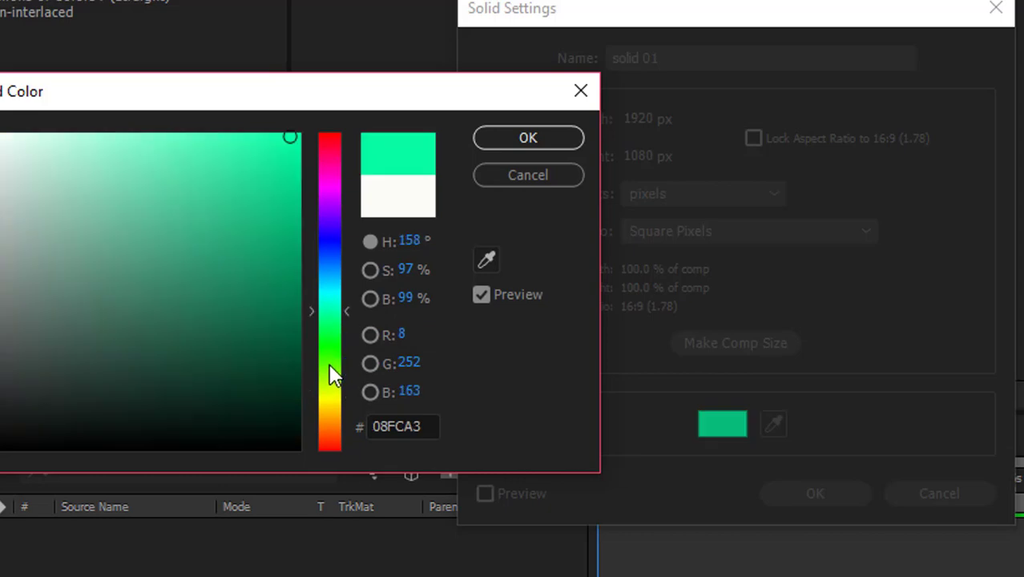
{"action": "left_click", "coordinate": [283, 444]}
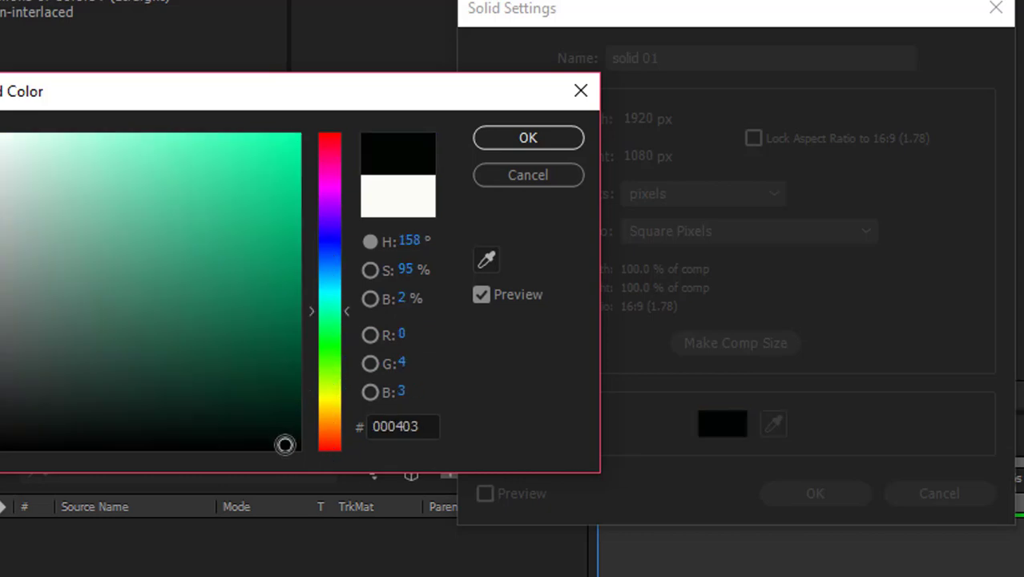
{"action": "left_click", "coordinate": [511, 141]}
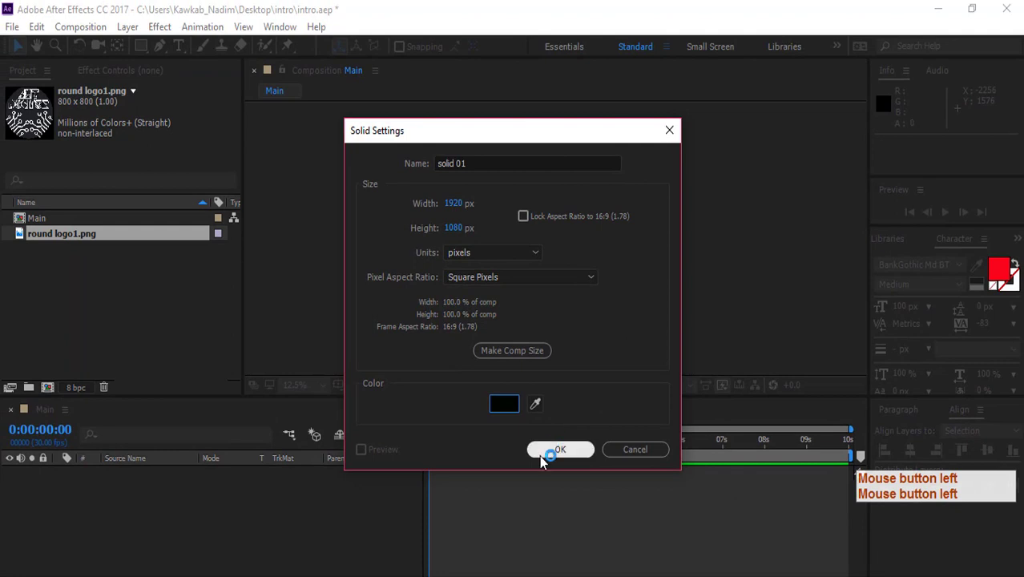
{"action": "left_click", "coordinate": [545, 451]}
{"action": "scroll", "coordinate": [381, 317], "scroll_direction": "up", "scroll_amount": 1}
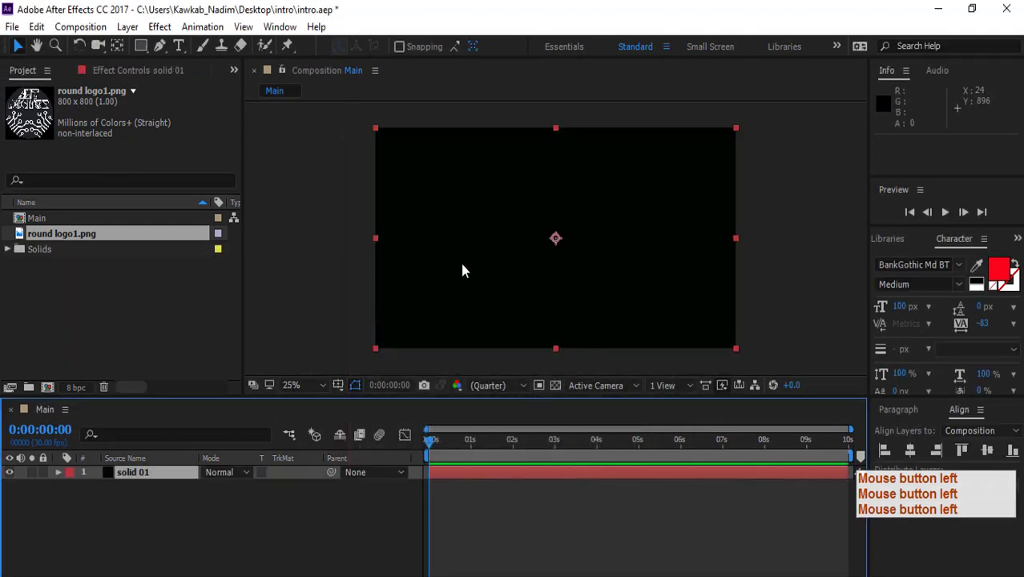
- Add a text layer reading WELCOME TO over the dark solid in the Main composition
{"action": "left_click", "coordinate": [202, 515]}
{"action": "left_click", "coordinate": [134, 475]}
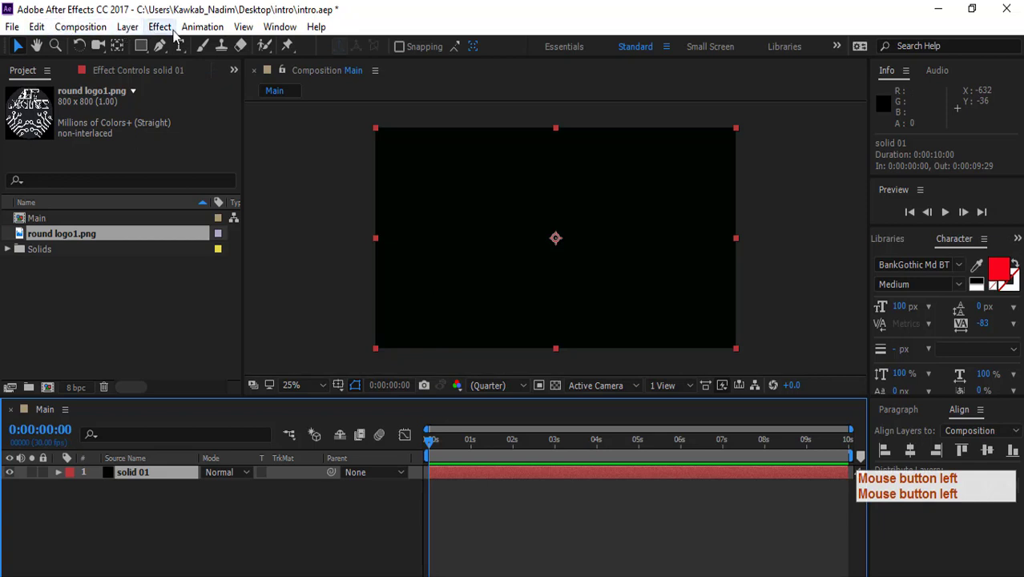
{"action": "left_click", "coordinate": [180, 47]}
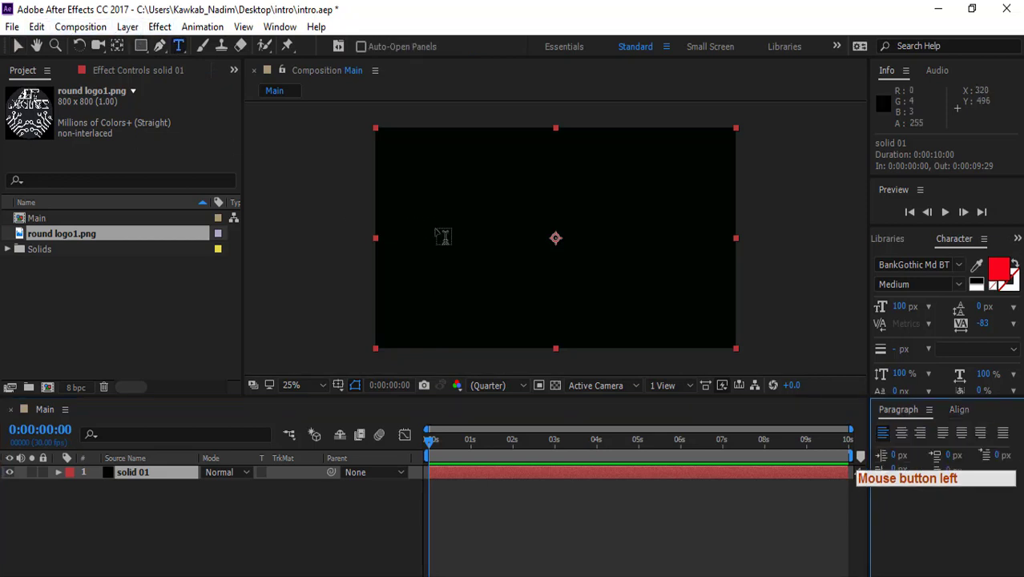
{"action": "left_click", "coordinate": [443, 242]}
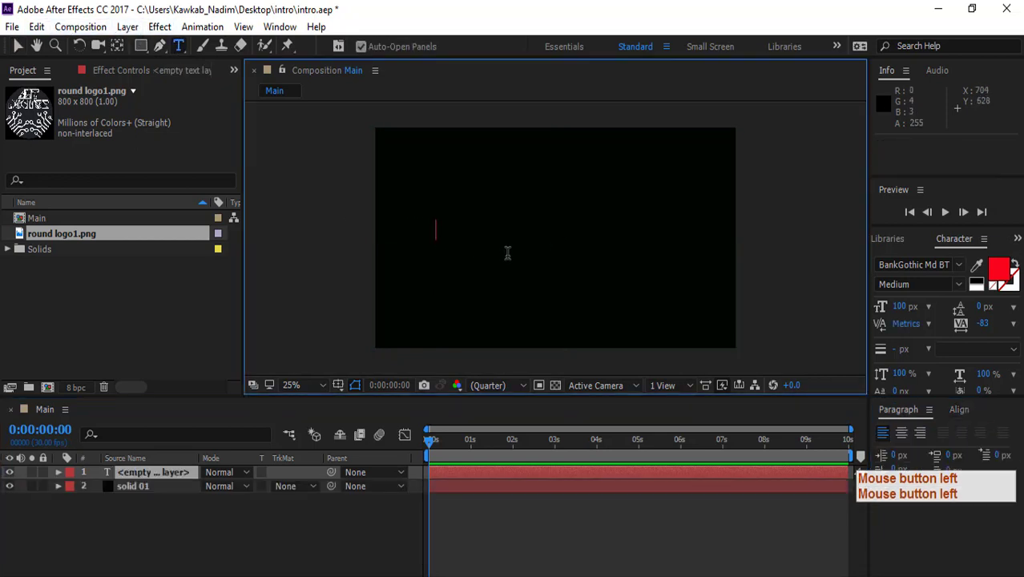
{"action": "key", "text": "Caps_Lock"}
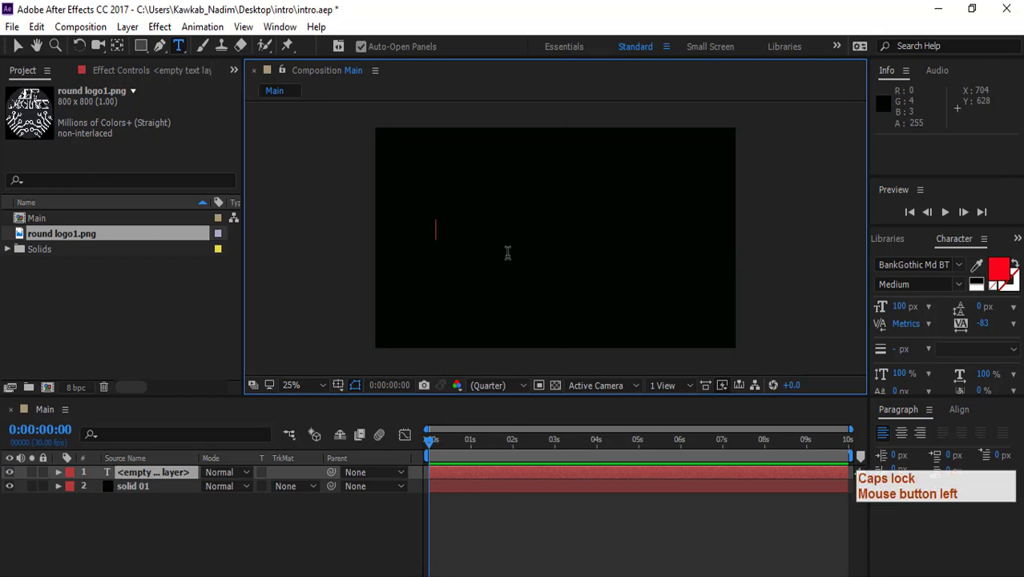
{"action": "type", "text": "WEL"}
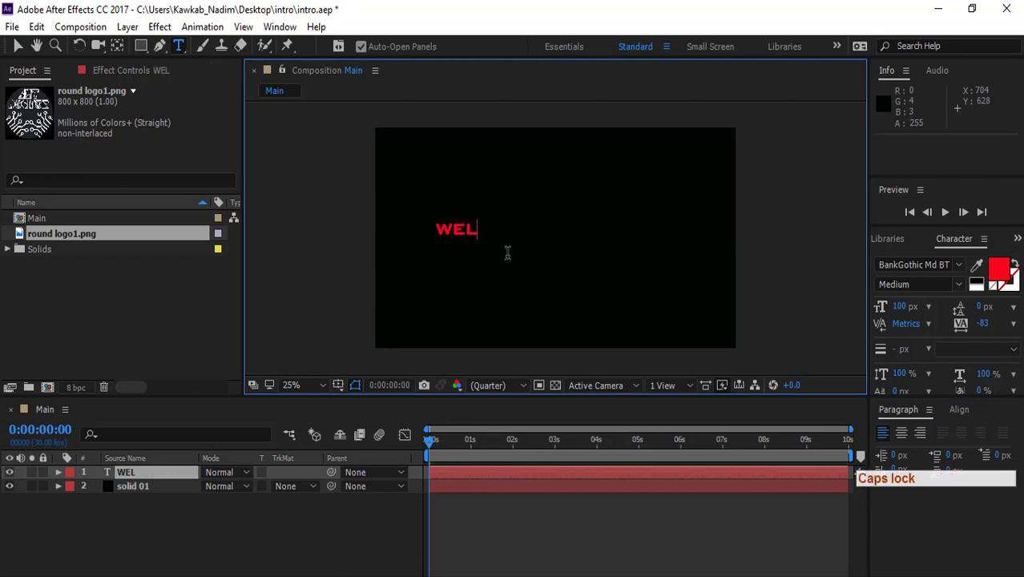
{"action": "type", "text": "COME"}
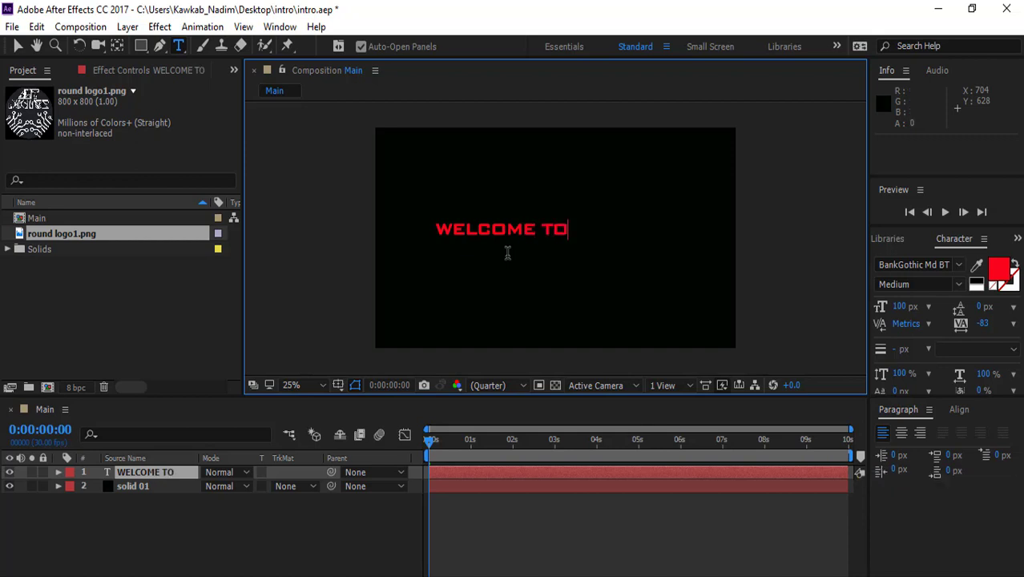
{"action": "type", "text": "TO"}
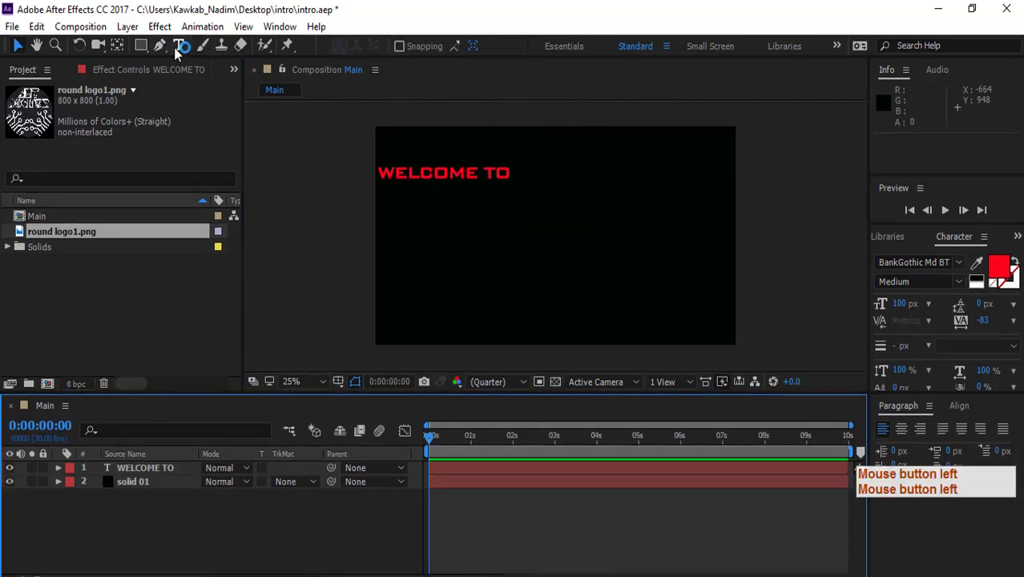
- Add a second text layer reading ant doctor just below the WELCOME TO text
{"action": "left_click", "coordinate": [179, 47]}
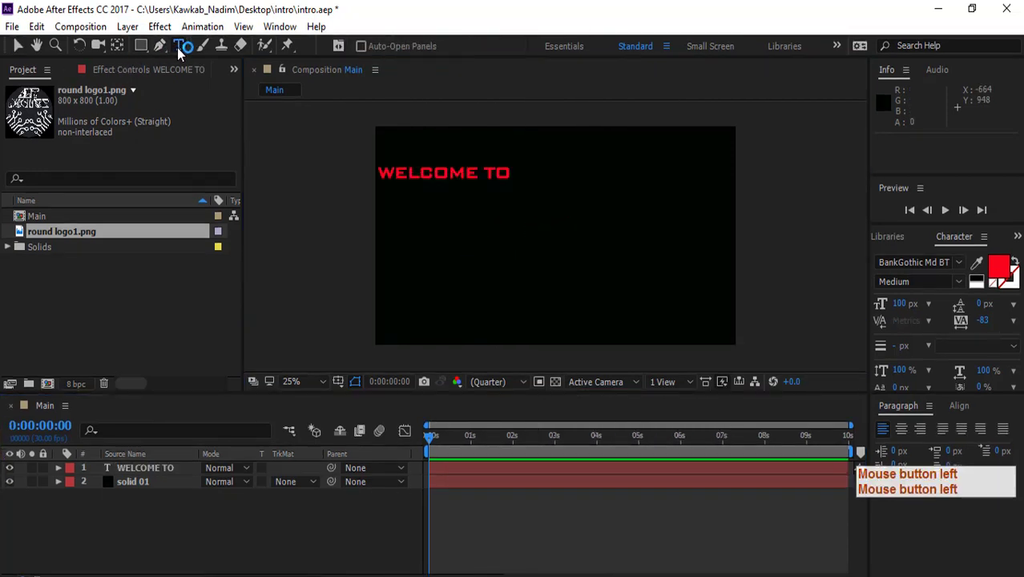
{"action": "left_click", "coordinate": [386, 219]}
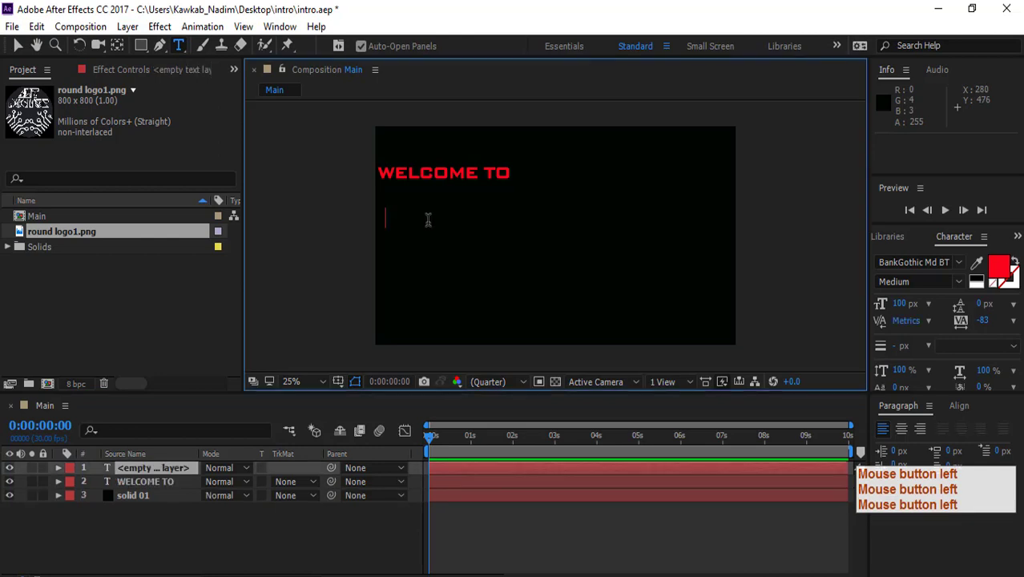
{"action": "type", "text": "an"}
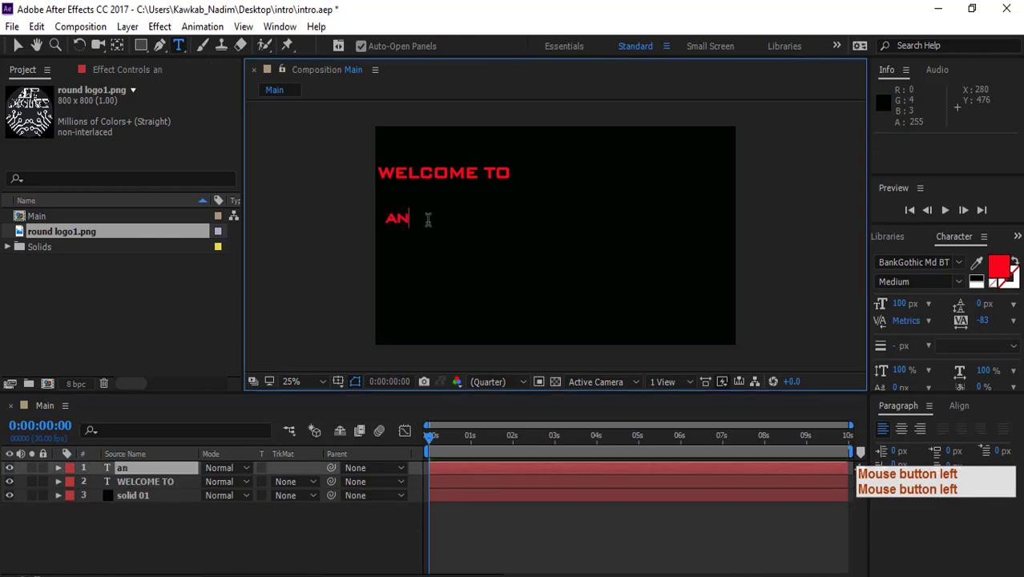
{"action": "type", "text": "t doct"}
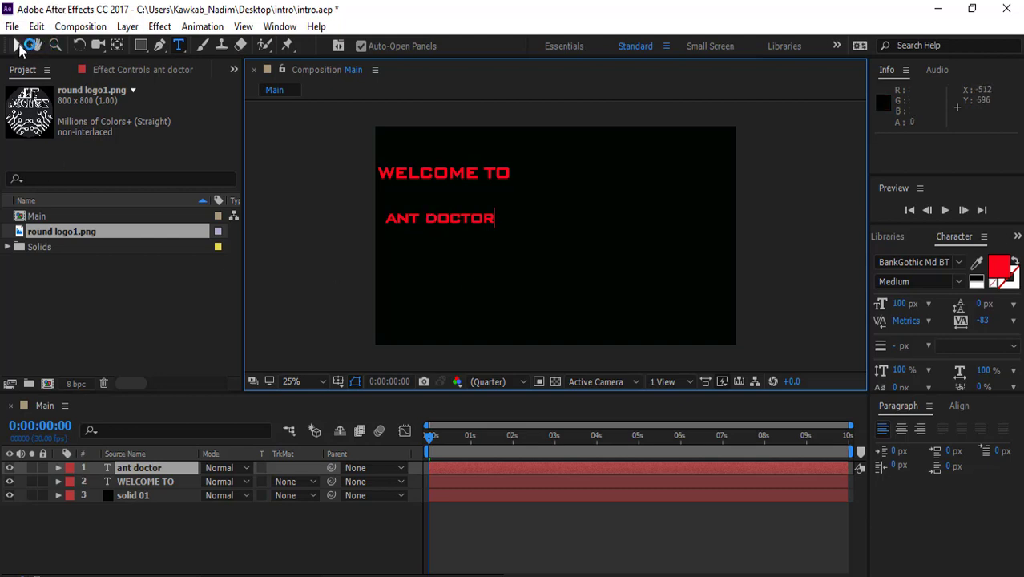
- Set the ant doctor text's font size to 143 px and centre its anchor point
{"action": "left_click", "coordinate": [17, 46]}
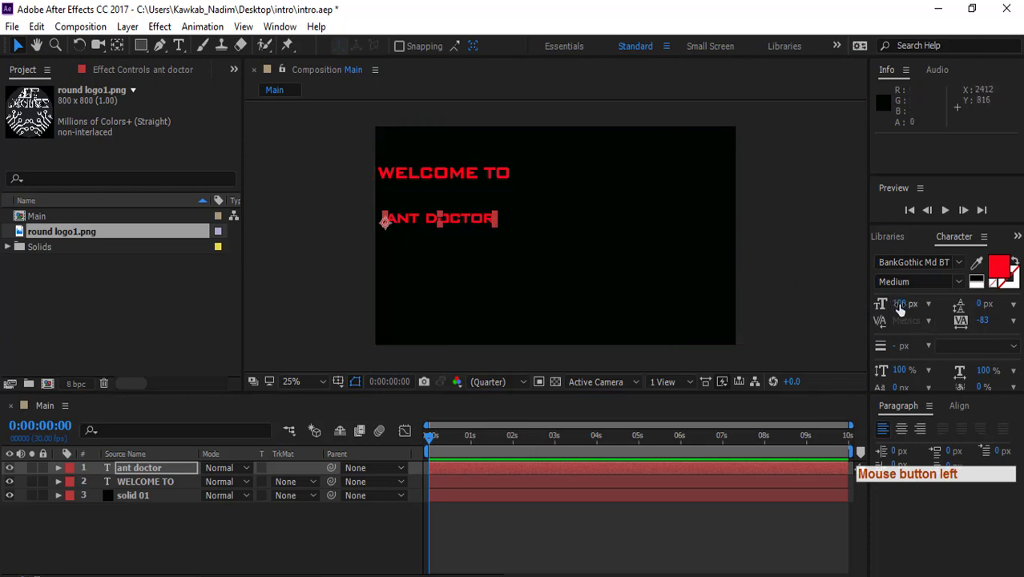
{"action": "left_click_drag", "start_coordinate": [901, 308], "coordinate": [933, 304]}
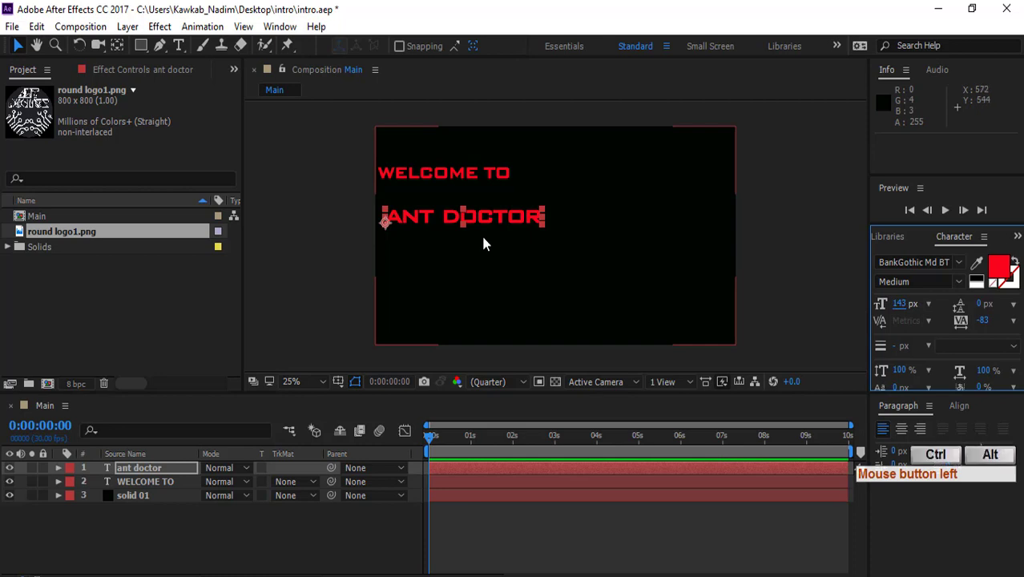
{"action": "key", "text": "ctrl+alt+Home"}
- Set the WELCOME TO text's font size to 160 px and centre its anchor point on the text
{"action": "left_click", "coordinate": [473, 172]}
{"action": "key", "text": "ctrl+alt+Home"}
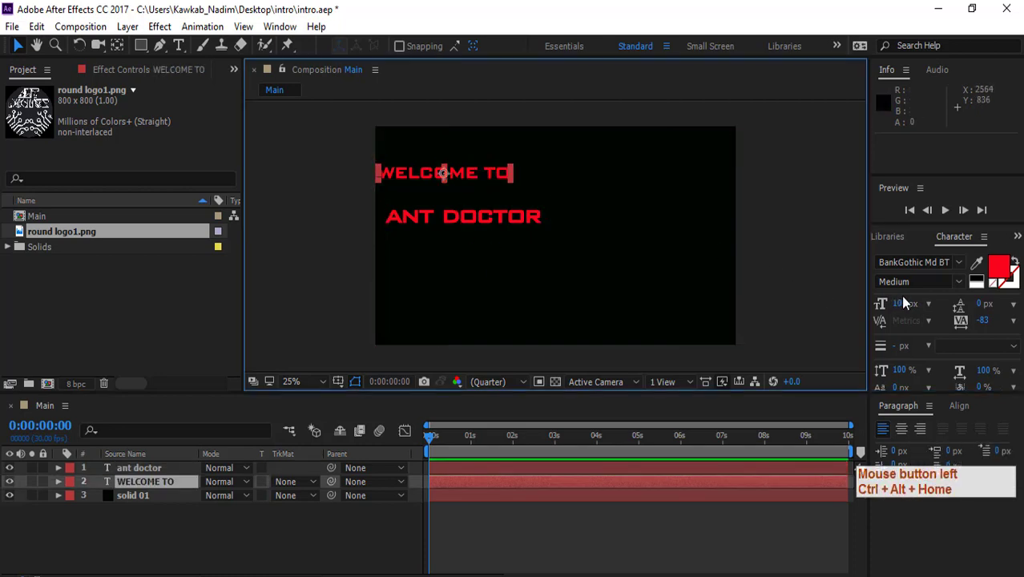
{"action": "left_click_drag", "start_coordinate": [900, 310], "coordinate": [946, 304]}
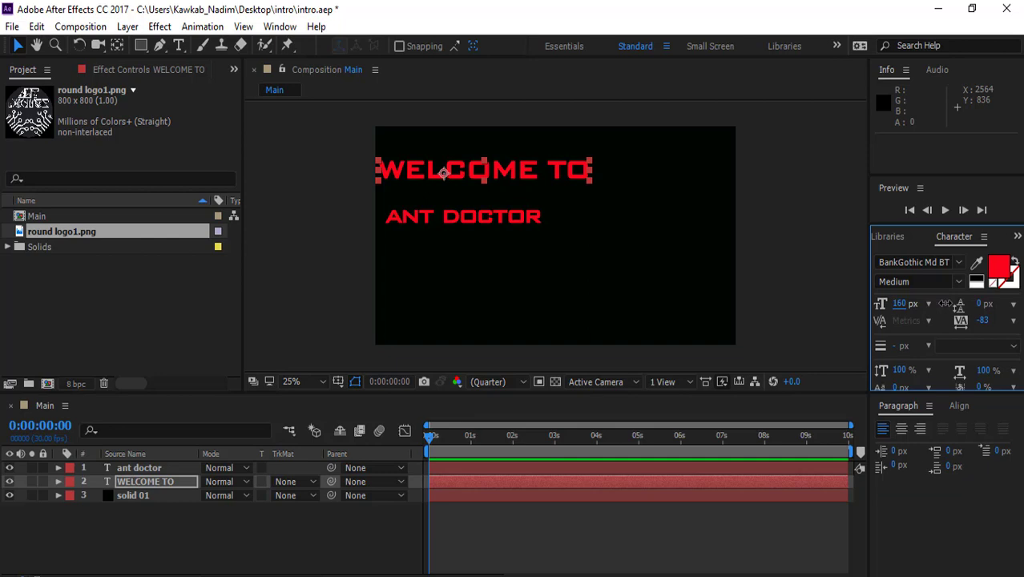
{"action": "key", "text": "ctrl+alt+Home"}
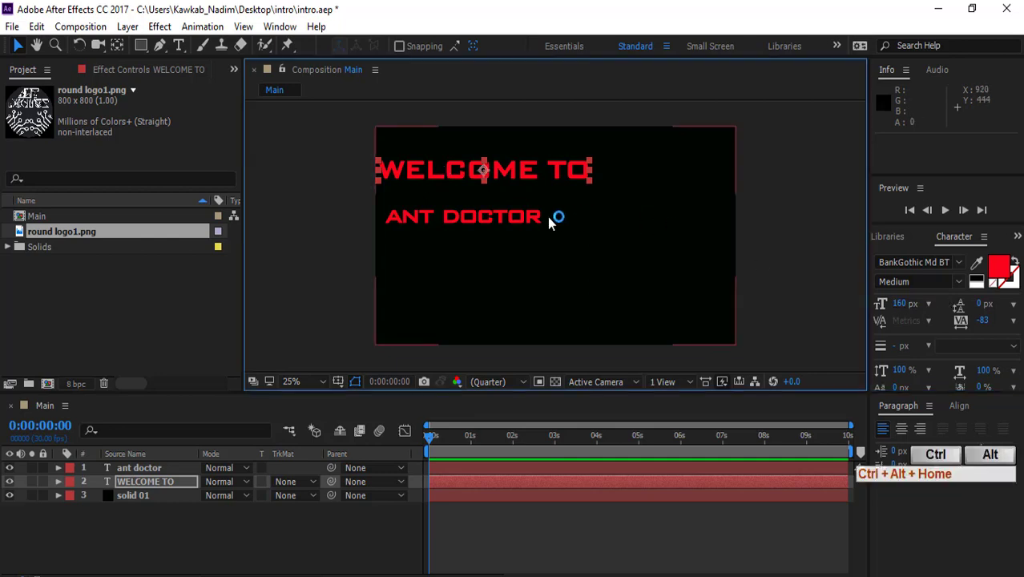
- Move WELCOME TO to about 620, 471 and ant doctor closely beneath it to about 611, 650
{"action": "left_click", "coordinate": [495, 214]}
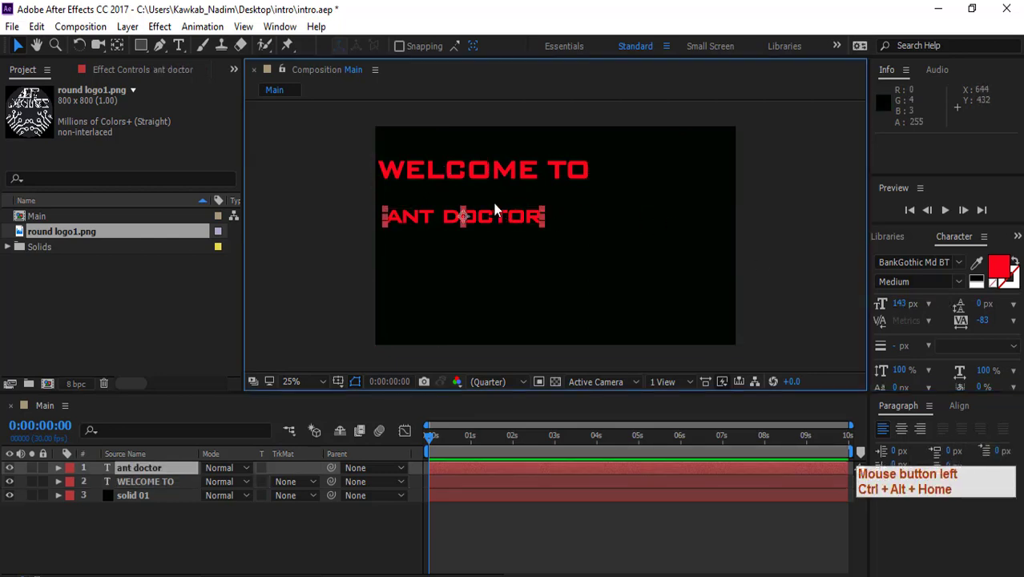
{"action": "left_click", "coordinate": [508, 168]}
{"action": "left_click_drag", "start_coordinate": [497, 218], "coordinate": [502, 264]}
{"action": "left_click", "coordinate": [508, 170]}
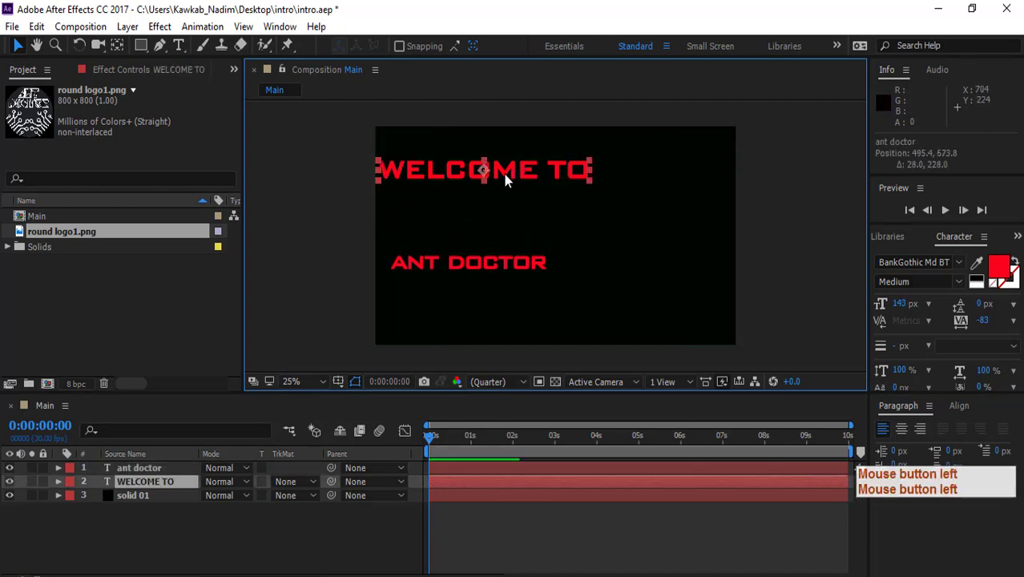
{"action": "left_click_drag", "start_coordinate": [503, 180], "coordinate": [509, 223]}
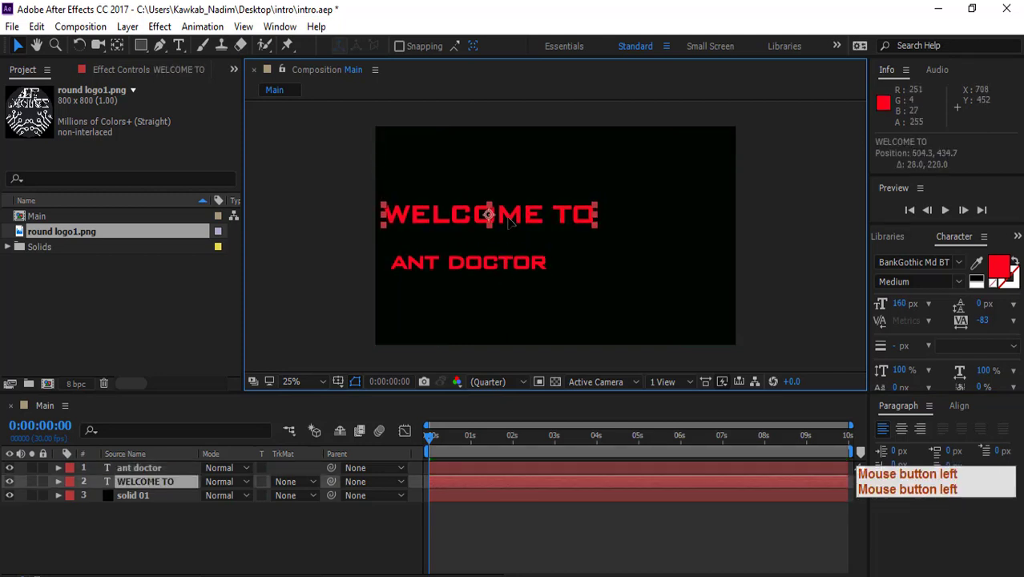
{"action": "left_click_drag", "start_coordinate": [485, 259], "coordinate": [510, 263]}
{"action": "left_click", "coordinate": [506, 216]}
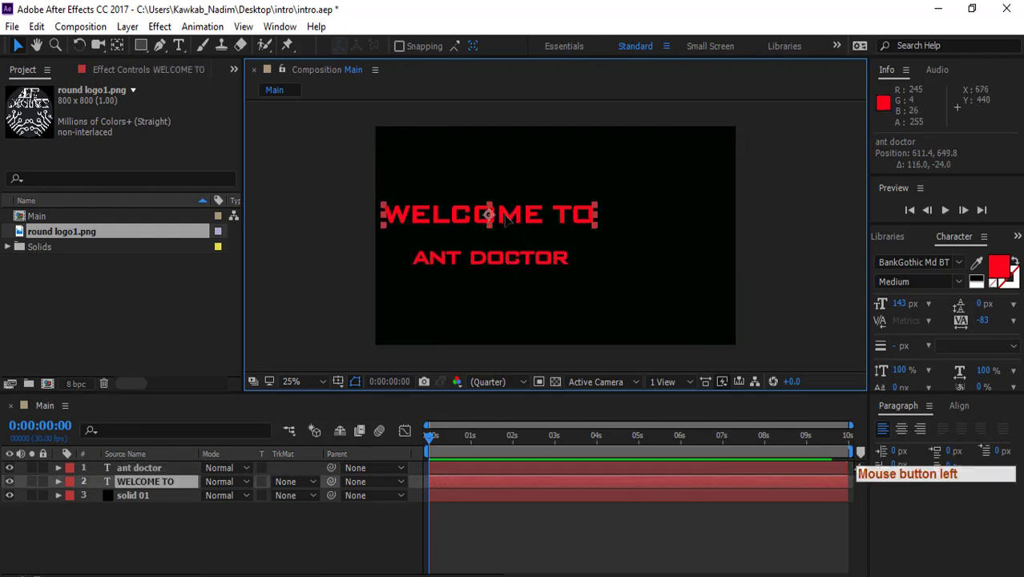
{"action": "left_click_drag", "start_coordinate": [506, 219], "coordinate": [508, 227]}
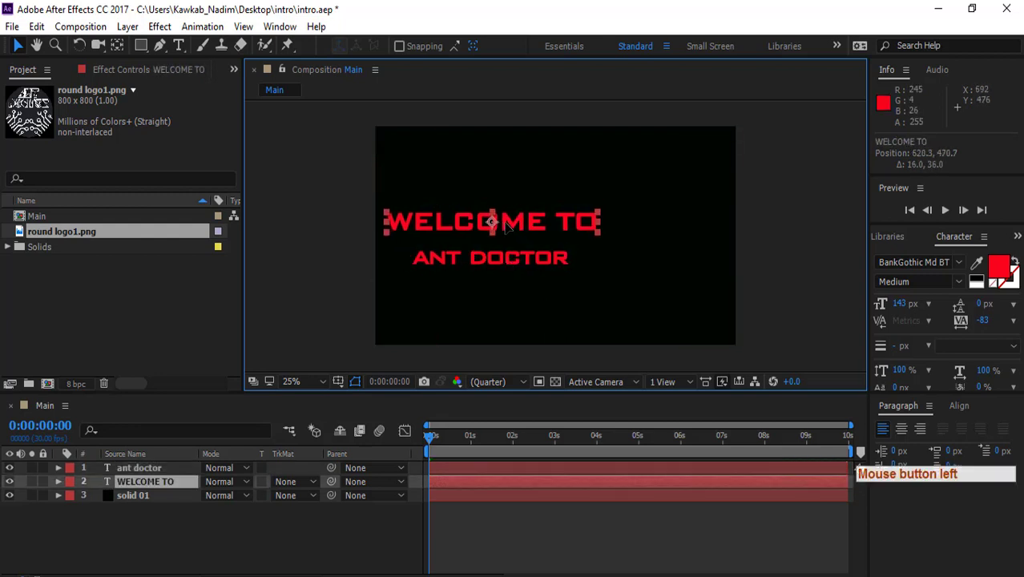
- Change the fill colour of both text layers to off-white FAF7F7 and deselect them
{"action": "left_click", "coordinate": [143, 469]}
{"action": "left_click", "coordinate": [142, 481], "text": "ctrl"}
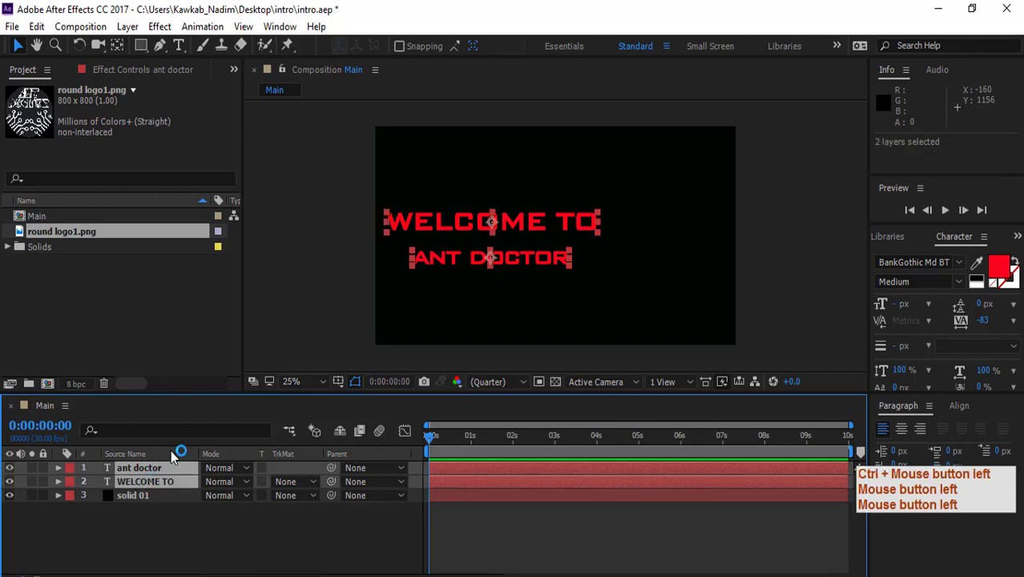
{"action": "left_click", "coordinate": [1012, 267]}
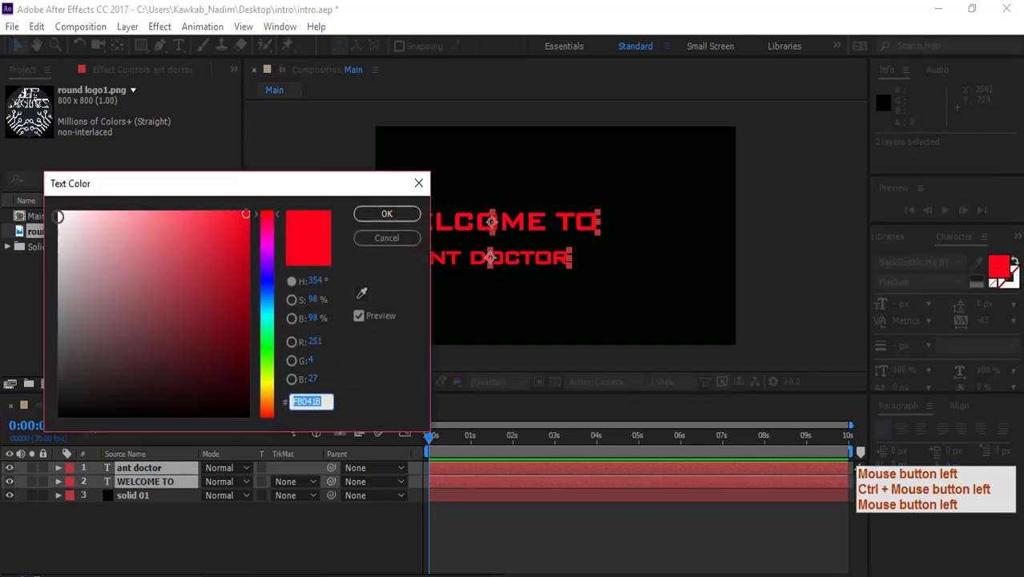
{"action": "left_click", "coordinate": [59, 216]}
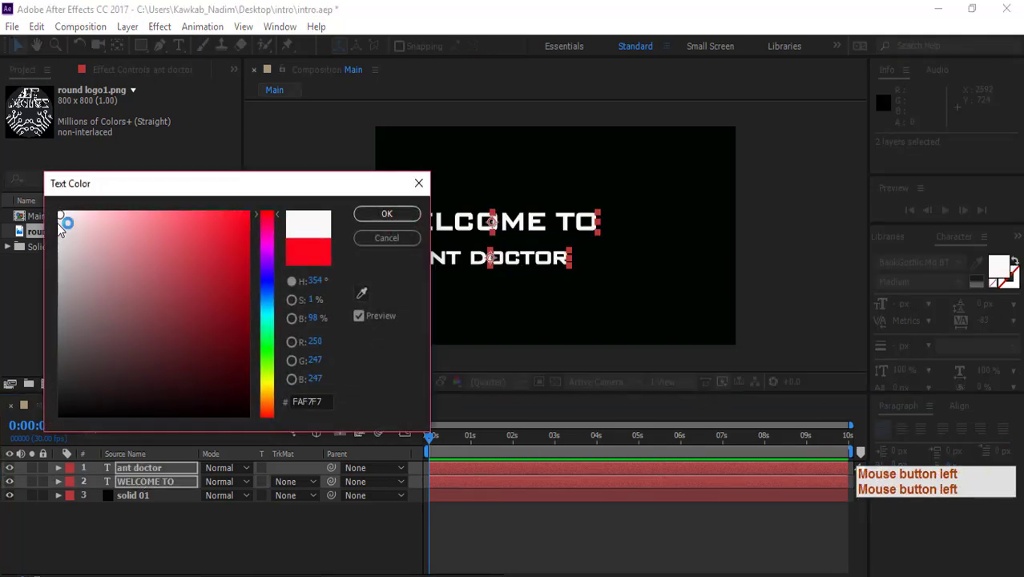
{"action": "left_click", "coordinate": [387, 214]}
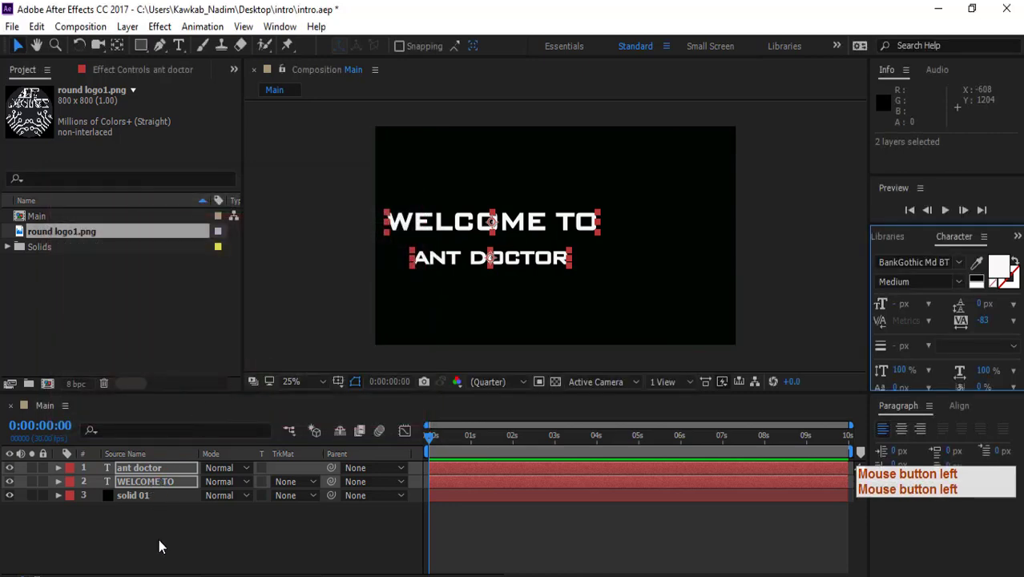
{"action": "left_click", "coordinate": [168, 525]}
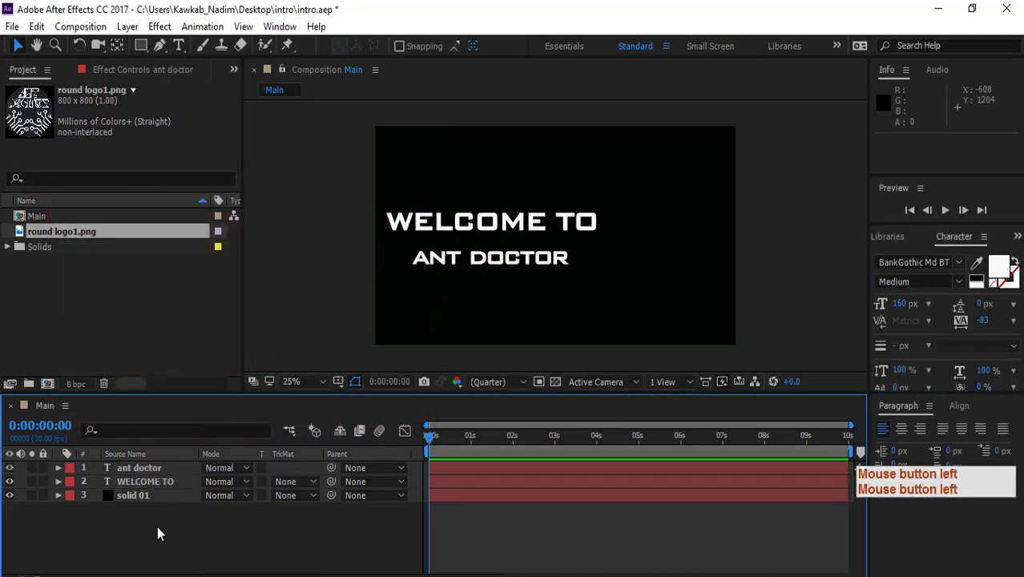
{"action": "left_click", "coordinate": [125, 528]}
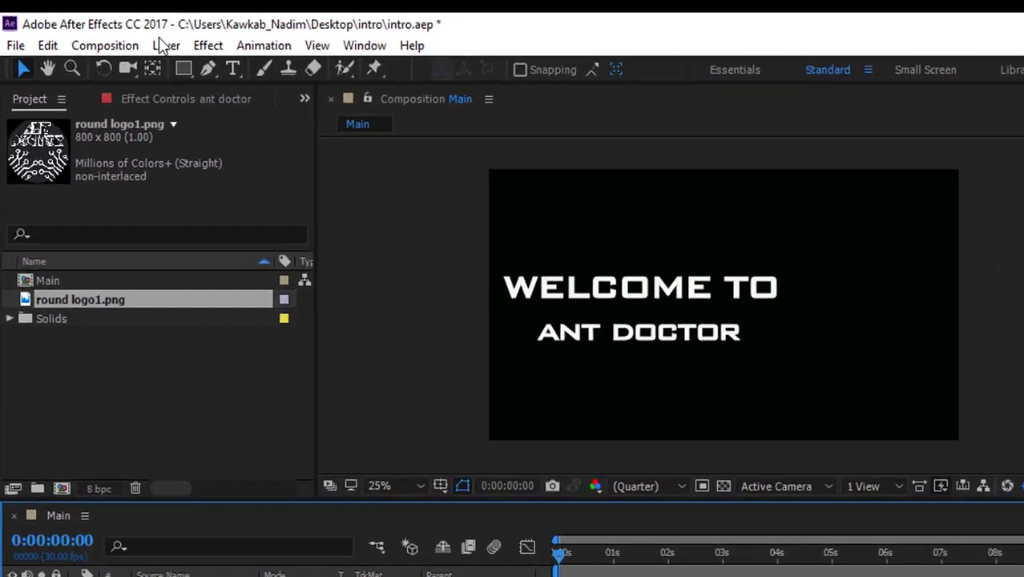
- Start a new 1920 x 1080 solid layer named solid 02
{"action": "left_click", "coordinate": [166, 44]}
{"action": "mouse_move", "coordinate": [377, 50]}
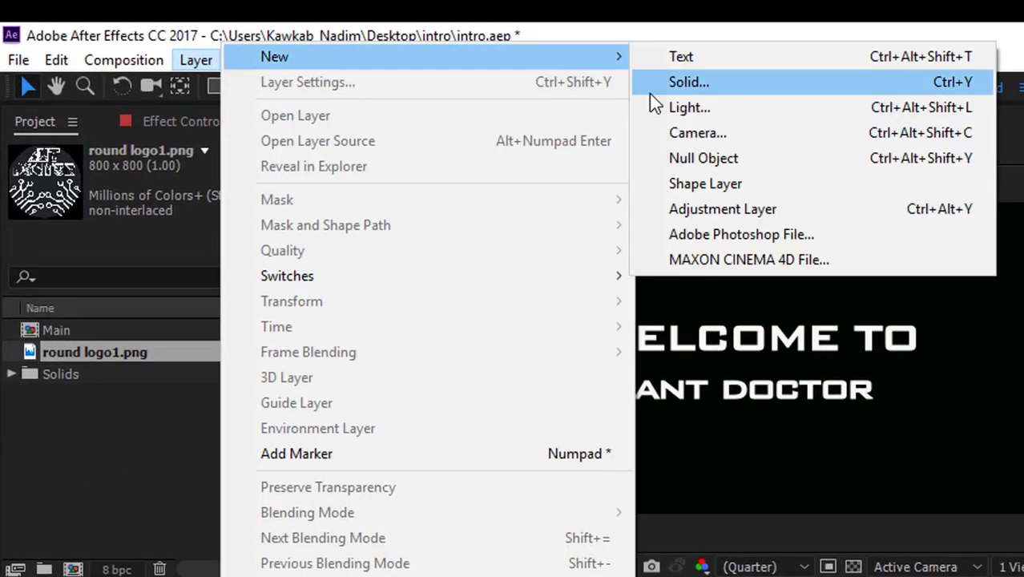
{"action": "left_click", "coordinate": [683, 83]}
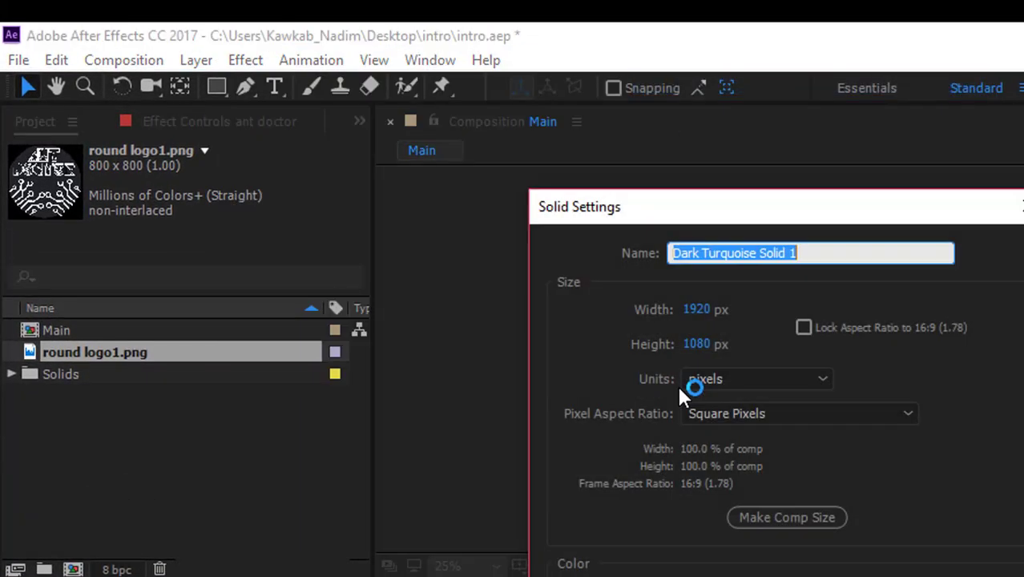
{"action": "key", "text": "BackSpace"}
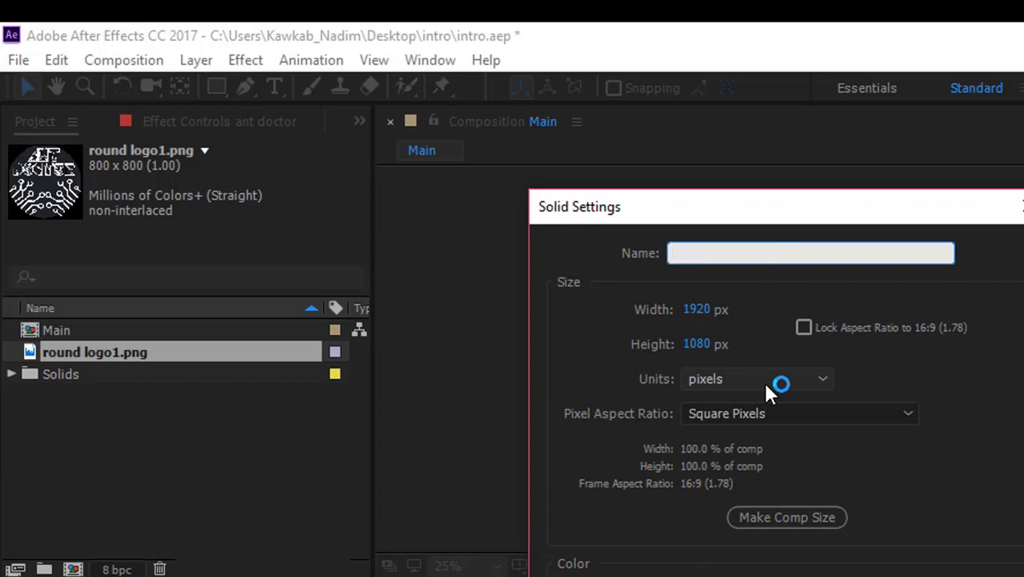
{"action": "type", "text": "s"}
{"action": "type", "text": "olid 02"}
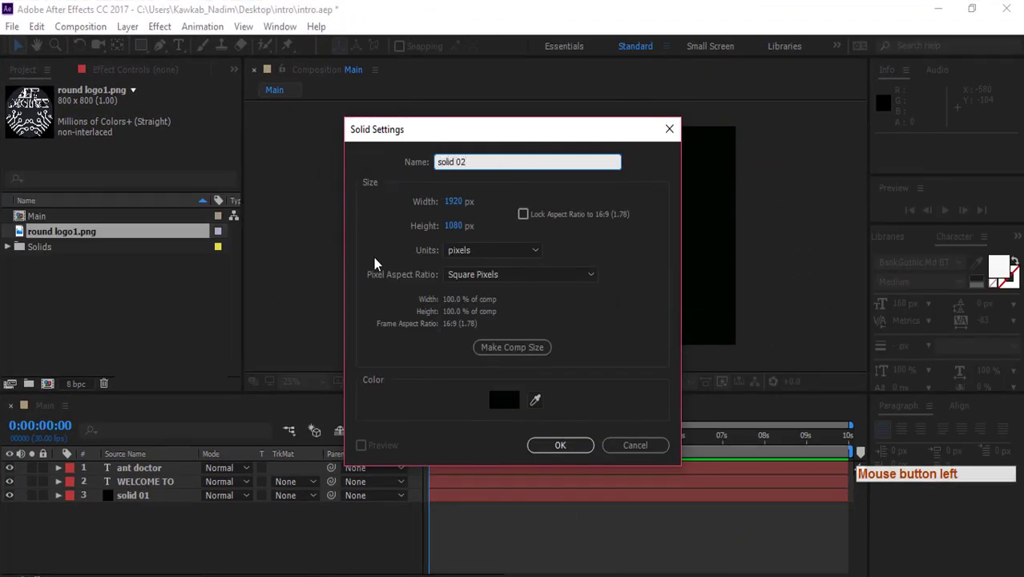
- Create the new solid in off-white FBFBFB and narrow it to a thin full-height vertical line just right of the WELCOME TO text
{"action": "left_click", "coordinate": [504, 400]}
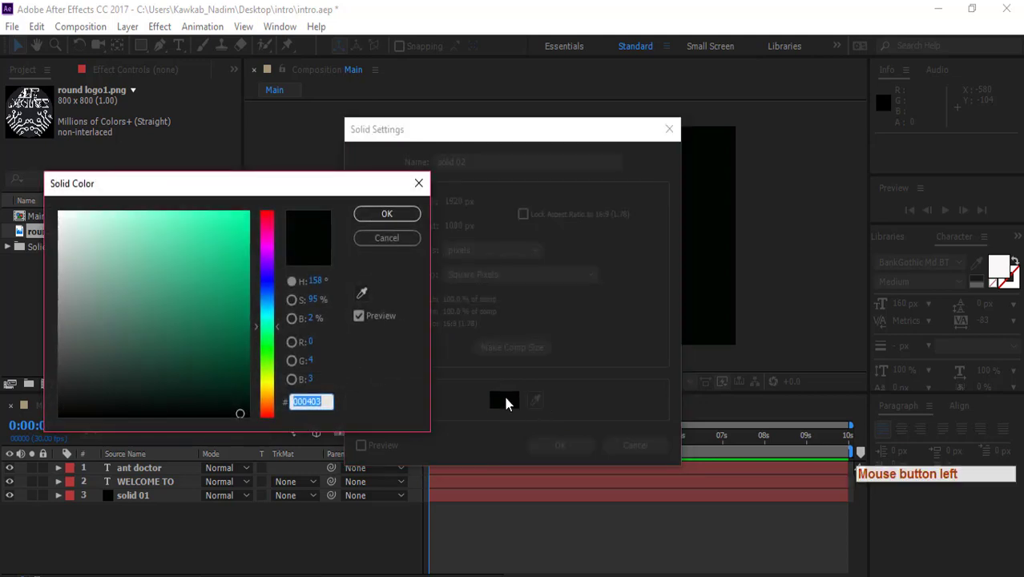
{"action": "left_click", "coordinate": [60, 214]}
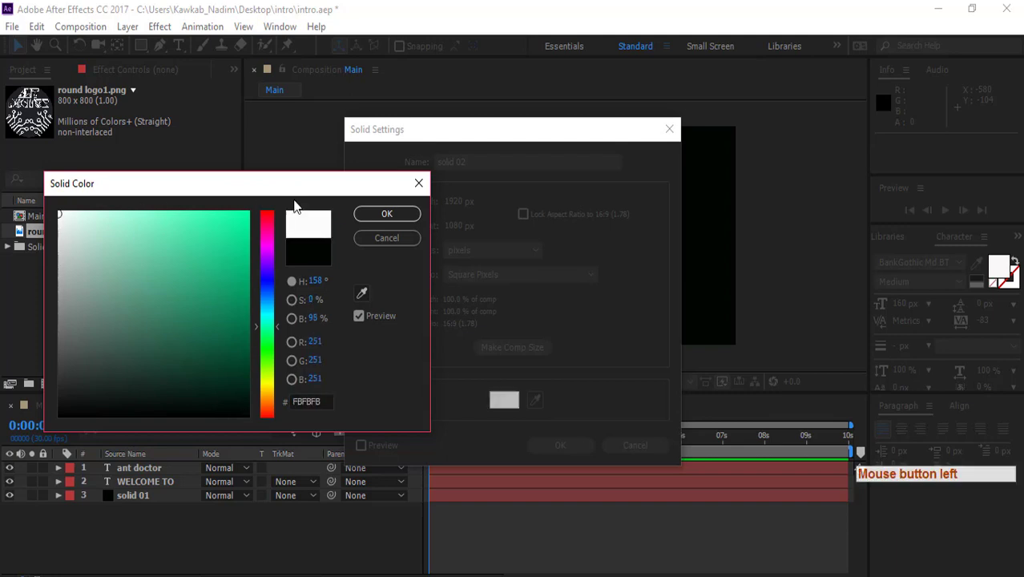
{"action": "left_click", "coordinate": [387, 214]}
{"action": "left_click", "coordinate": [559, 445]}
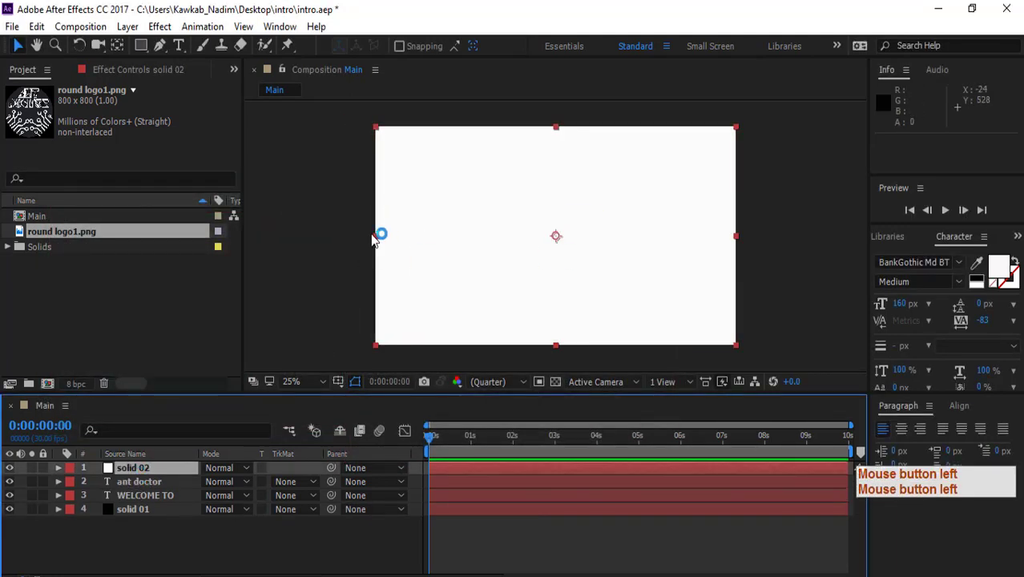
{"action": "left_click_drag", "start_coordinate": [374, 240], "coordinate": [614, 237]}
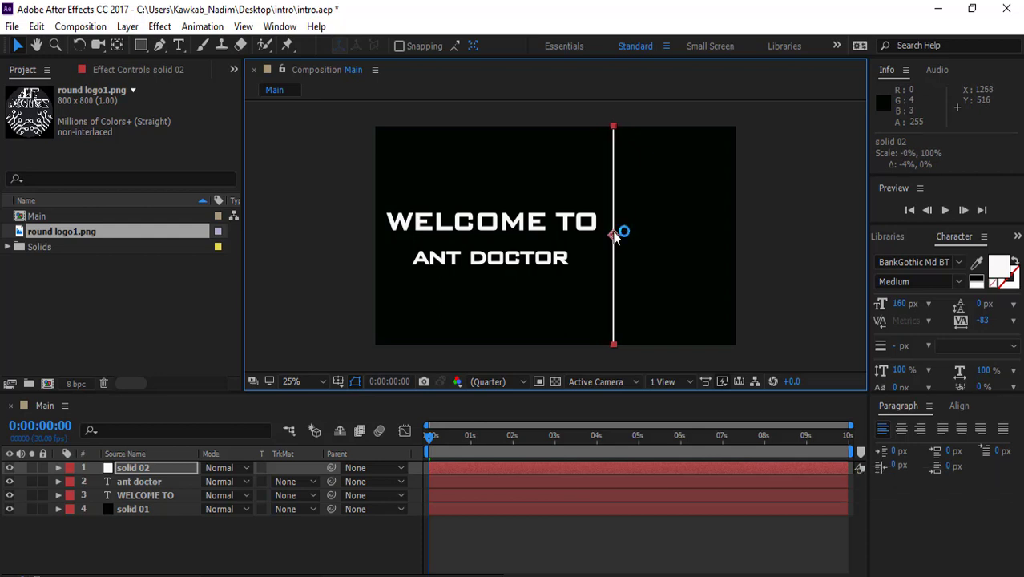
{"action": "left_click", "coordinate": [124, 559]}
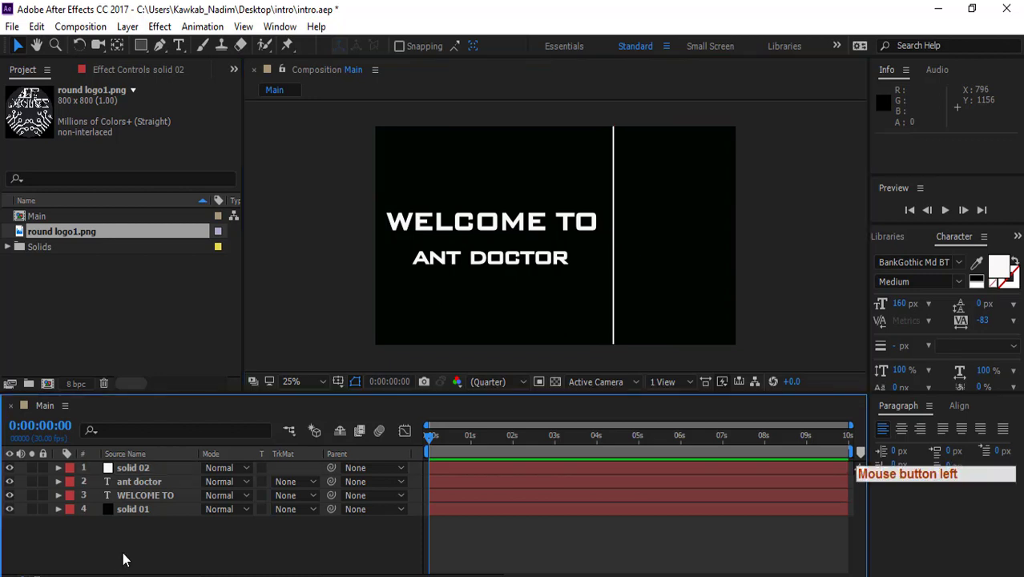
{"action": "left_click", "coordinate": [134, 471]}
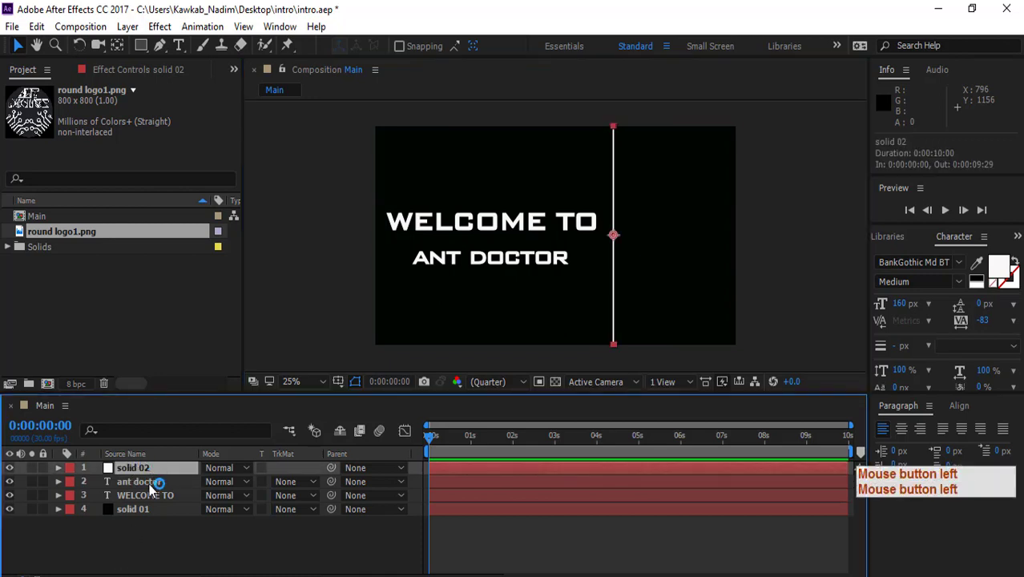
{"action": "left_click", "coordinate": [141, 483]}
{"action": "left_click", "coordinate": [138, 497]}
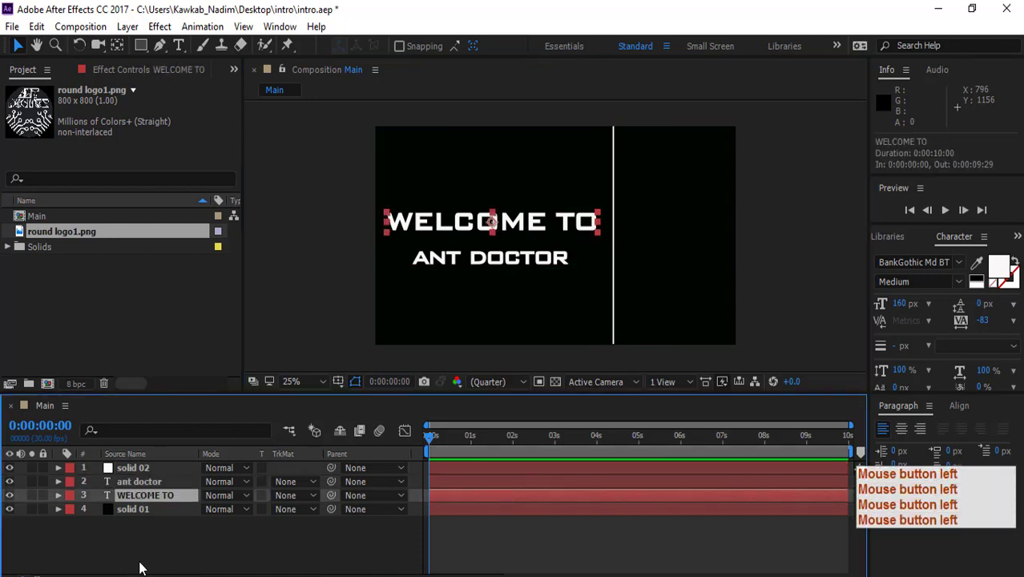
{"action": "left_click", "coordinate": [140, 562]}
- Add round logo1.png as the uppermost layer, shrink it to about half size, and move it right of the line to about 1596, 568
{"action": "left_click_drag", "start_coordinate": [32, 103], "coordinate": [135, 463]}
{"action": "left_click_drag", "start_coordinate": [134, 470], "coordinate": [133, 471]}
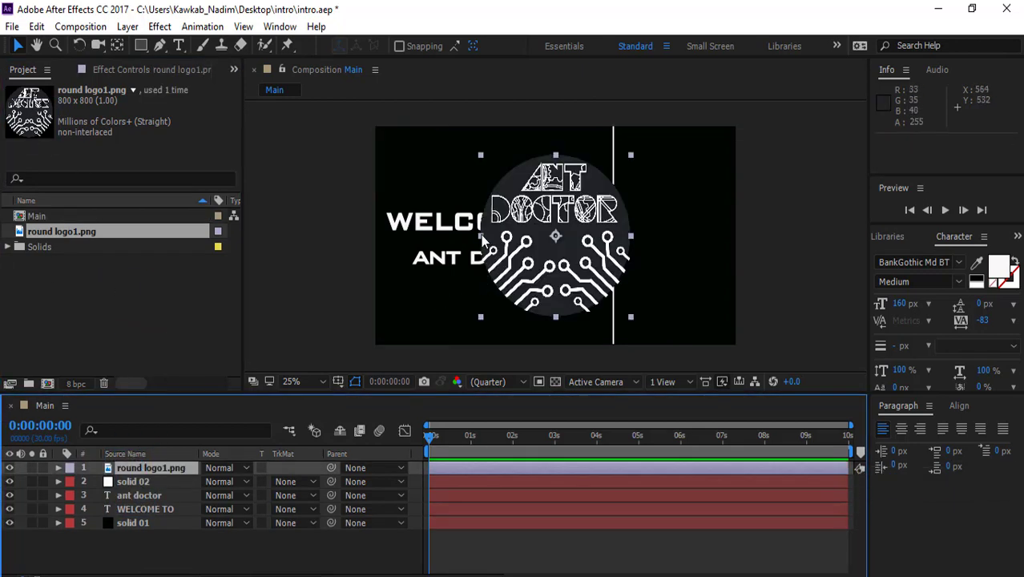
{"action": "mouse_move", "coordinate": [483, 238]}
{"action": "left_mouse_down"}
{"action": "mouse_move", "coordinate": [519, 234]}
{"action": "mouse_move", "coordinate": [489, 230]}
{"action": "left_mouse_up"}
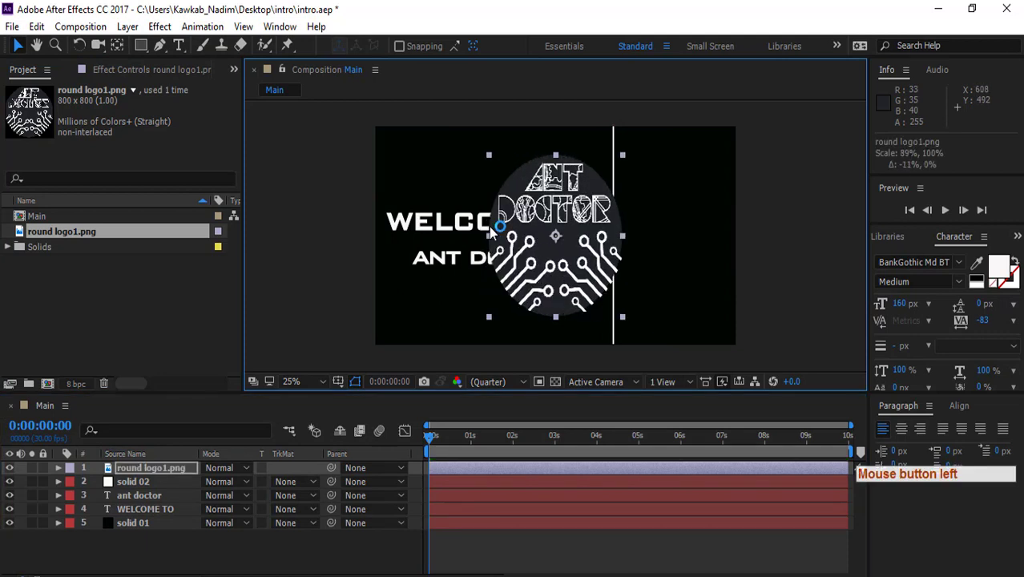
{"action": "left_click_drag", "start_coordinate": [622, 155], "coordinate": [694, 229]}
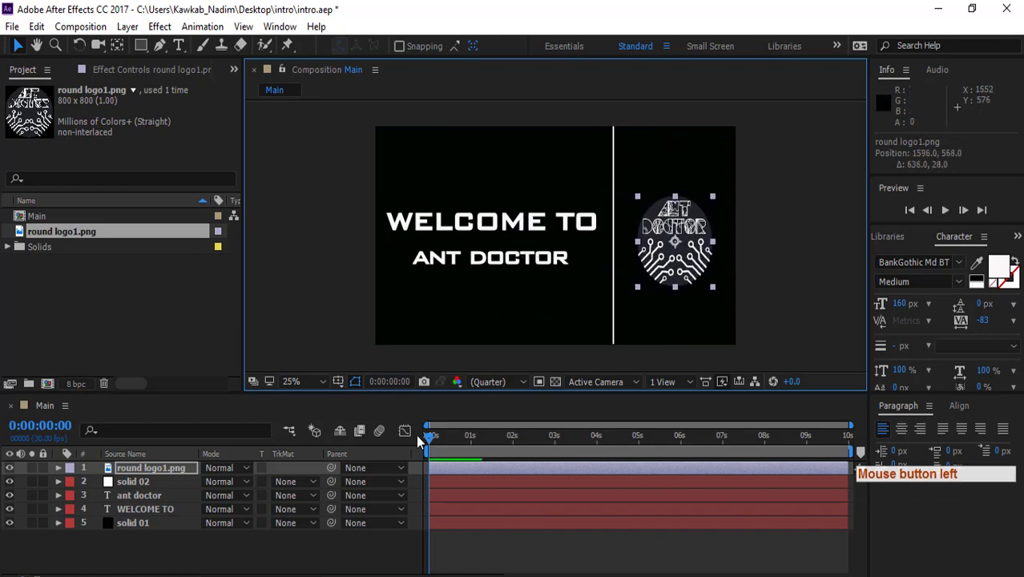
{"action": "left_click", "coordinate": [148, 566]}
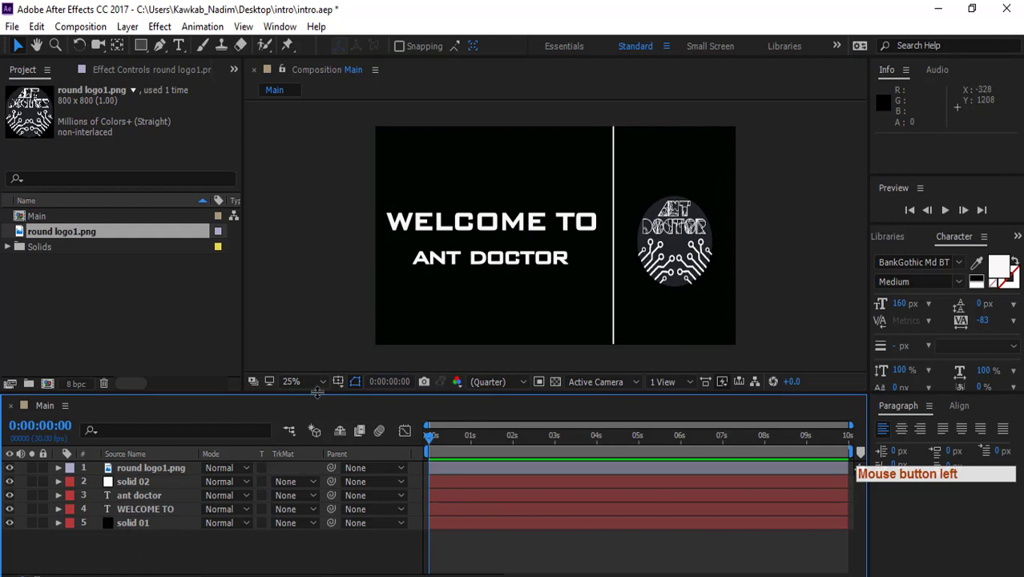
{"action": "left_click", "coordinate": [144, 468]}
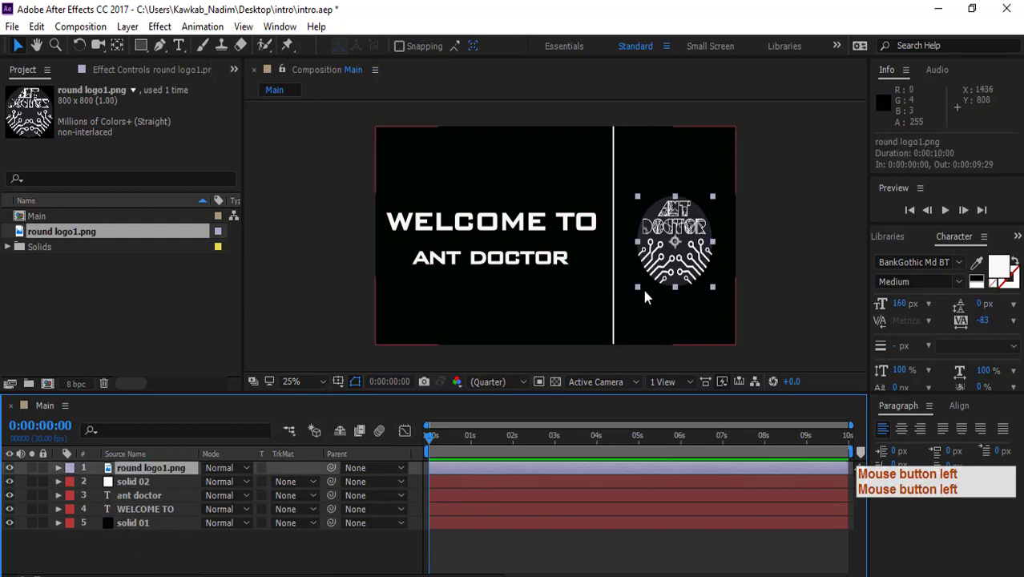
- Add opacity and position keyframes to the WELCOME TO layer at 0:00:00:00
{"action": "left_click", "coordinate": [135, 509]}
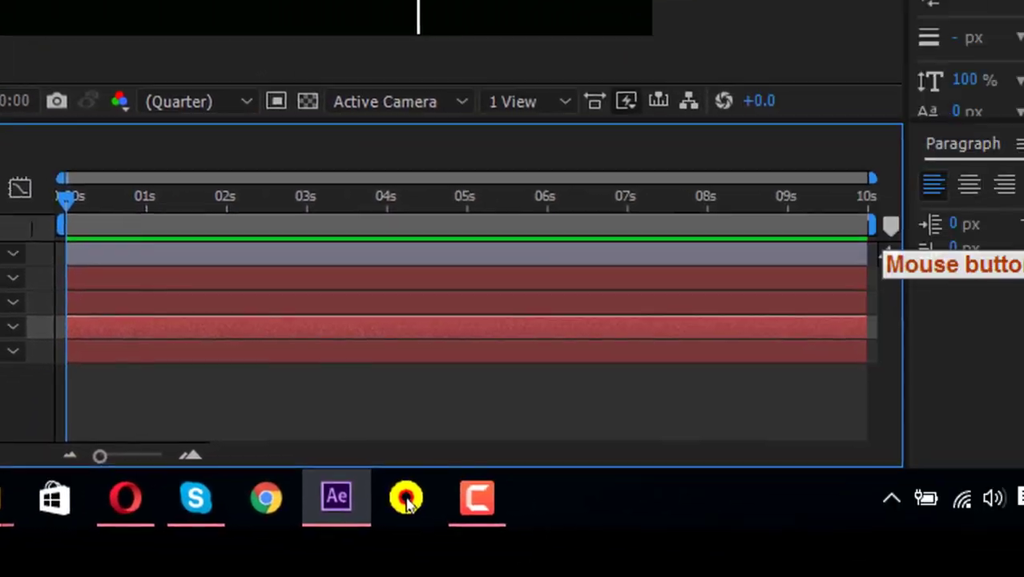
{"action": "key", "text": "shift"}
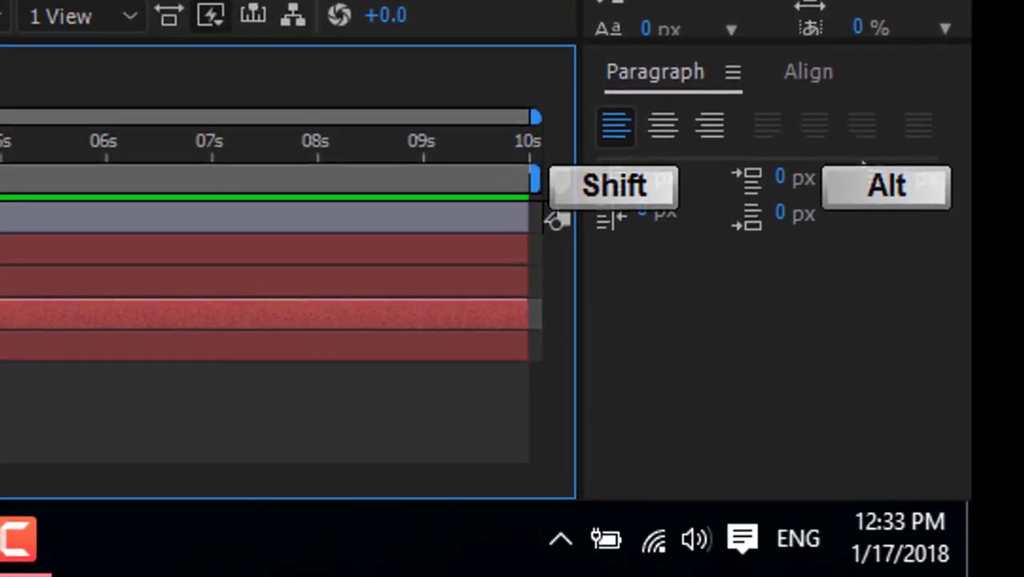
{"action": "key", "text": "shift+alt+t"}
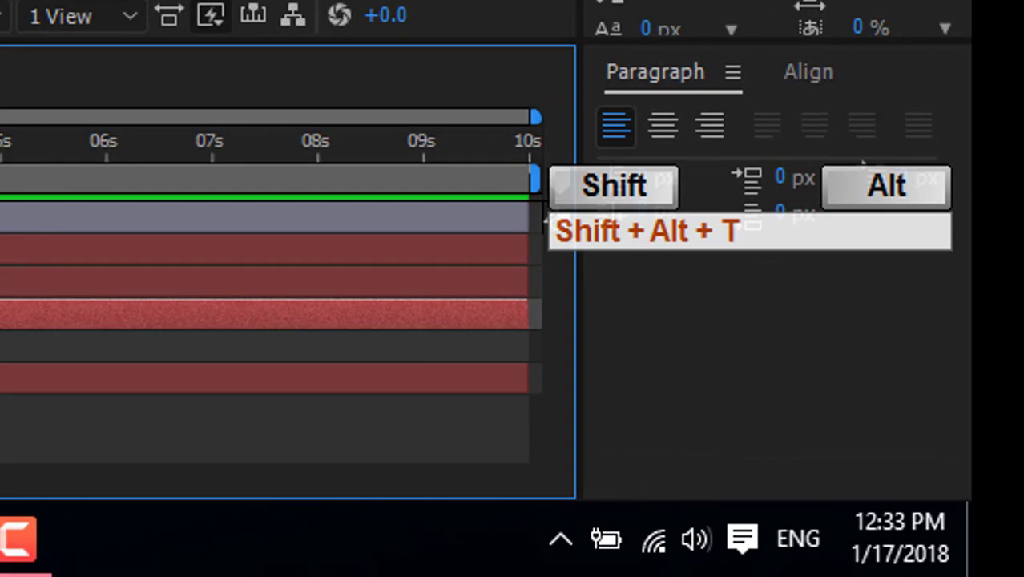
{"action": "key", "text": "shift+alt+p"}
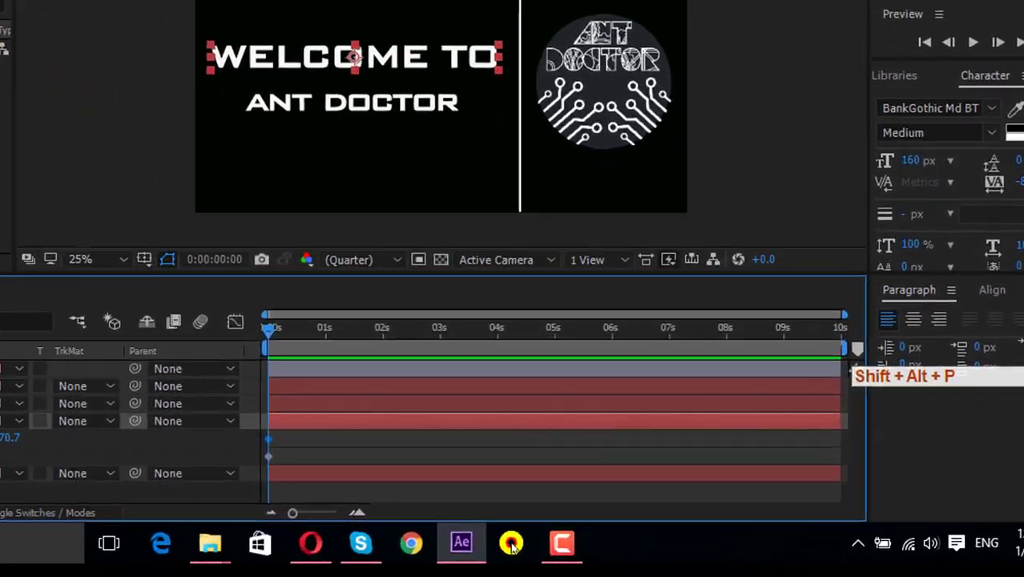
- Add position and opacity keyframes with the same values to WELCOME TO at 0:00:02:00
{"action": "key", "text": "shift"}
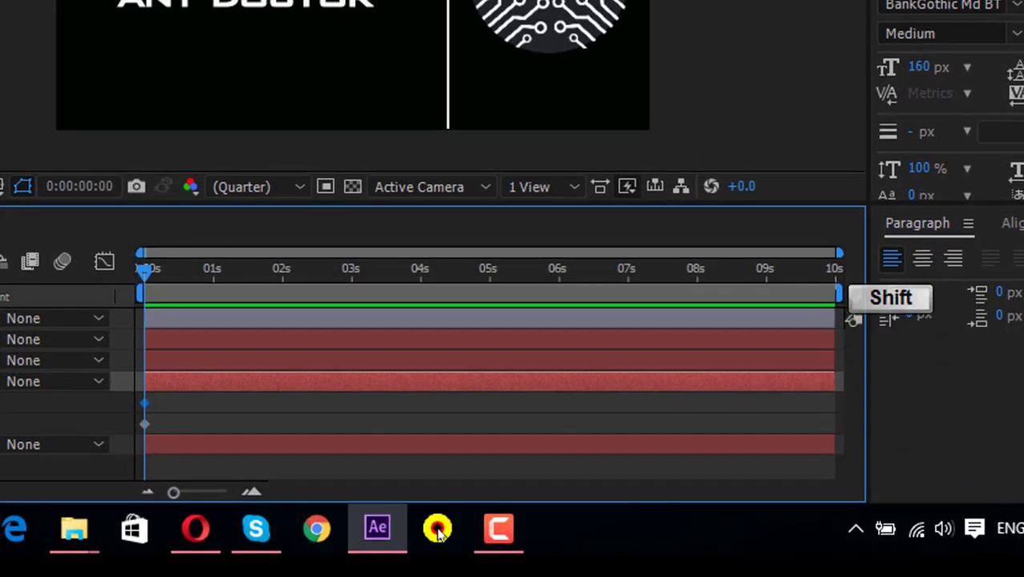
{"action": "key", "text": "shift+Page_Down"}
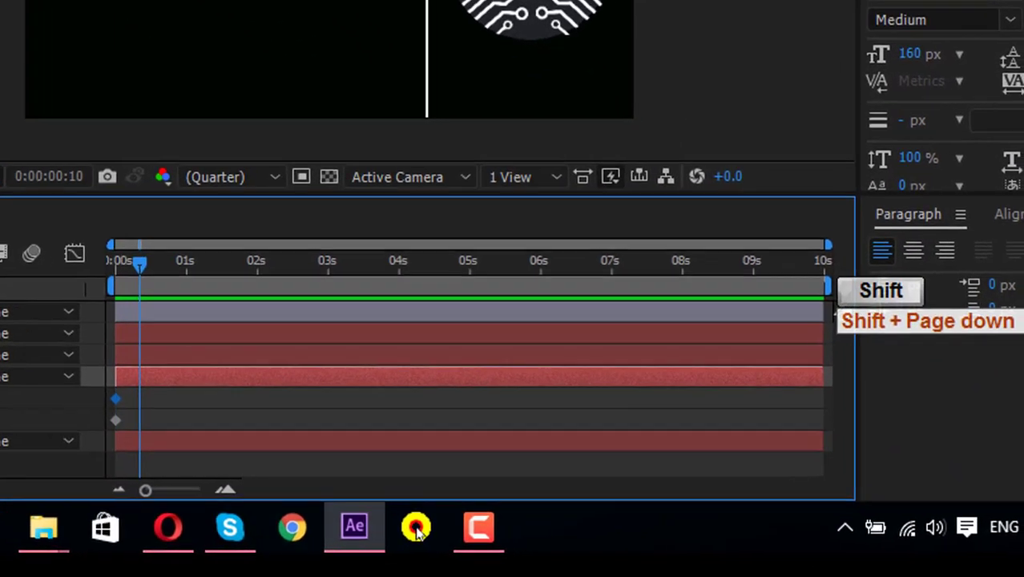
{"action": "key", "text": "shift+Page_Down"}
{"action": "key", "text": "shift+Page_Down"}
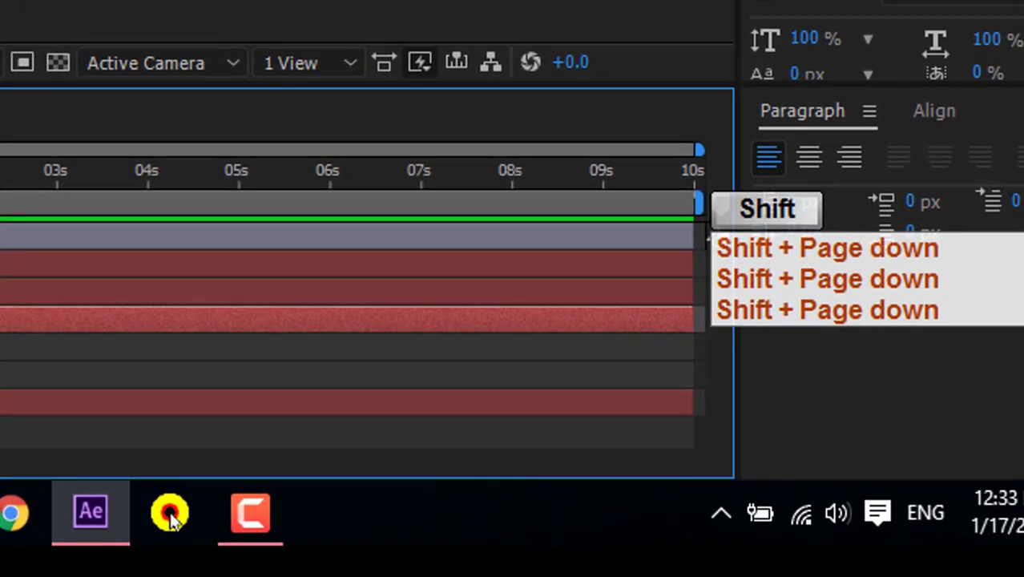
{"action": "key", "text": "shift+Page_Down"}
{"action": "key", "text": "shift+Page_Down"}
{"action": "key", "text": "shift+Page_Down"}
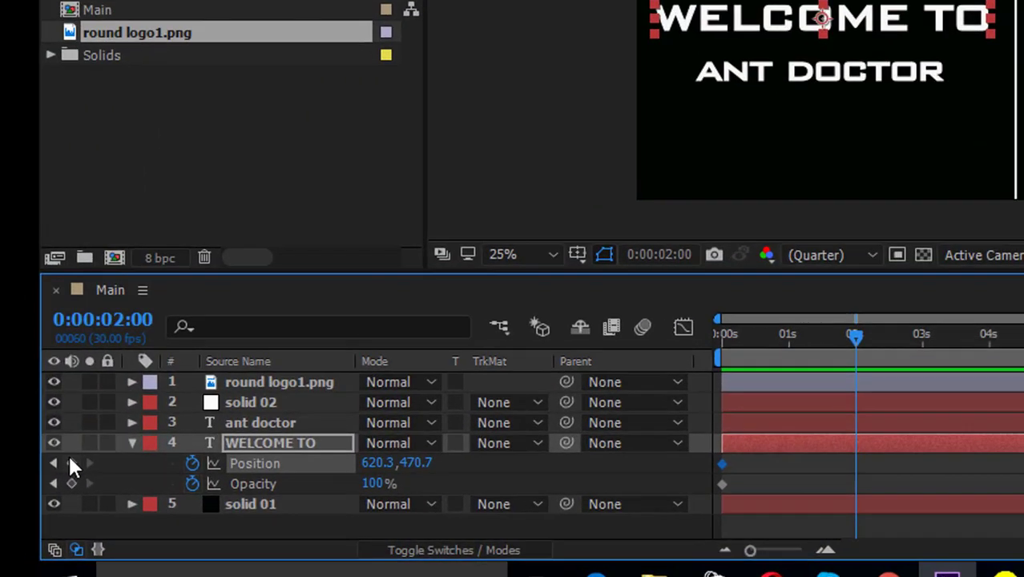
{"action": "left_click", "coordinate": [67, 459]}
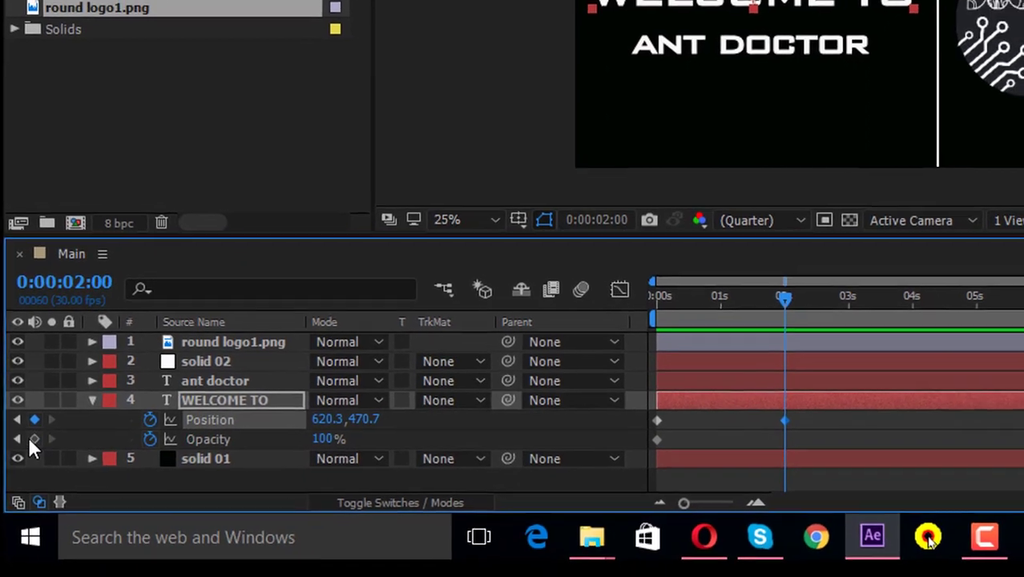
{"action": "left_click", "coordinate": [64, 474]}
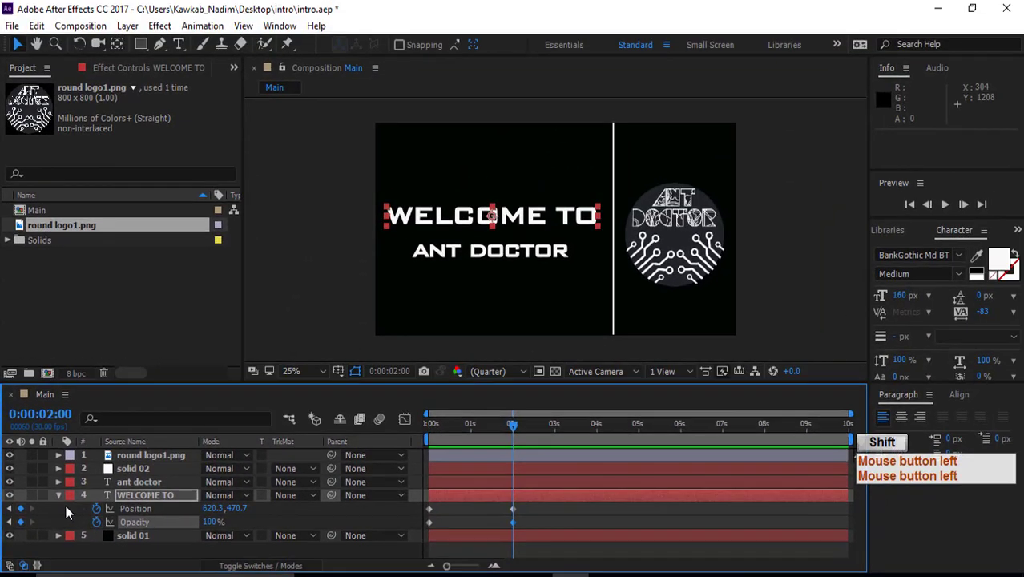
{"action": "key", "text": "shift+Page_Up"}
{"action": "key", "text": "shift+Page_Up"}
{"action": "key", "text": "shift+Page_Up"}
{"action": "key", "text": "shift+Page_Up"}
{"action": "key", "text": "shift+Page_Up"}
{"action": "key", "text": "shift+Page_Up"}
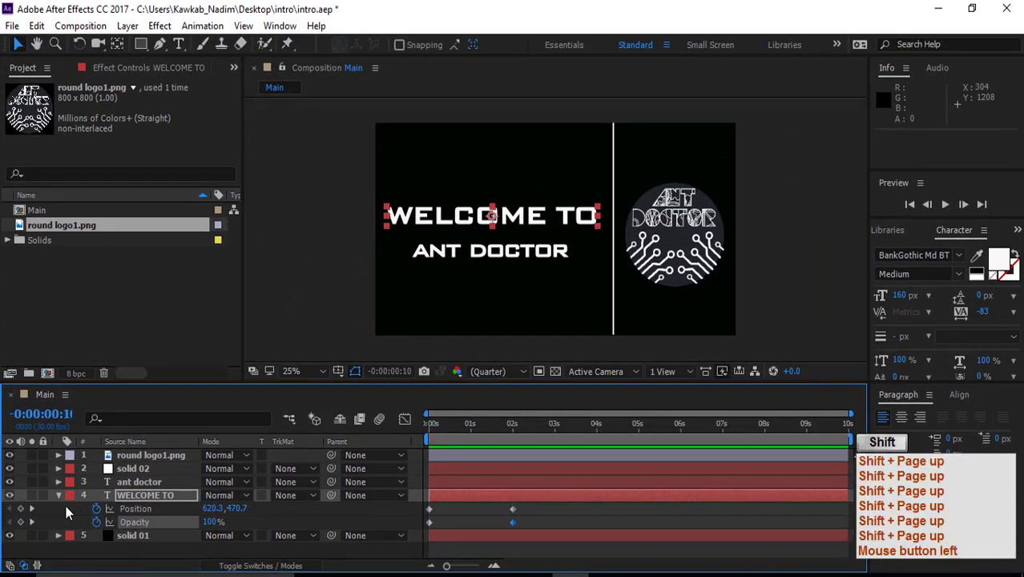
{"action": "key", "text": "ctrl+z"}
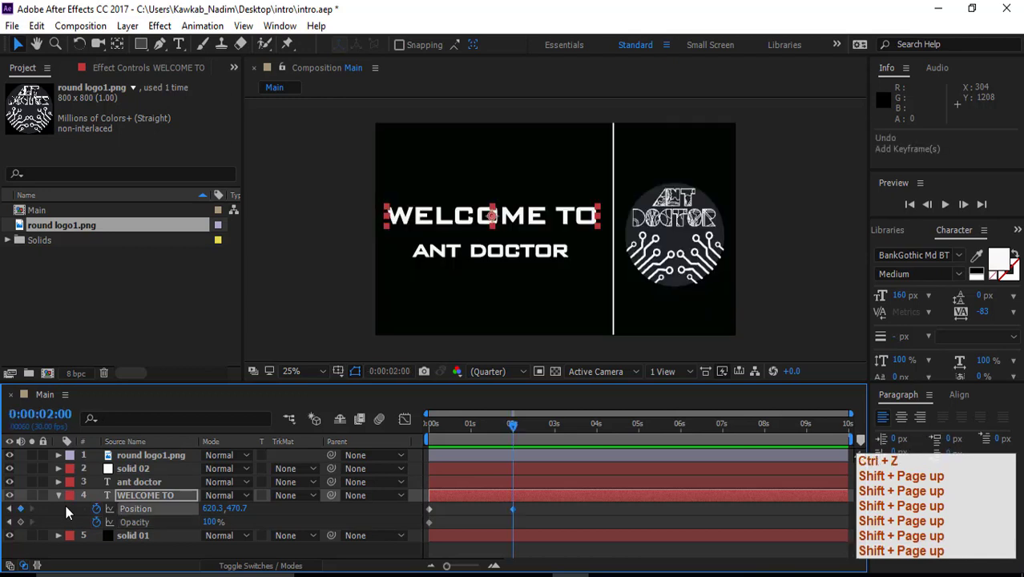
{"action": "left_click", "coordinate": [20, 520]}
{"action": "left_click", "coordinate": [20, 520]}
- At 0:00:00:00, move WELCOME TO horizontally off the frame's left edge to about -582.7, 470.7 and set its opacity to 0%
{"action": "key", "text": "shift+Page_Up"}
{"action": "key", "text": "shift+Page_Up"}
{"action": "key", "text": "shift+Page_Up"}
{"action": "key", "text": "shift+Page_Up"}
{"action": "key", "text": "shift+Page_Up"}
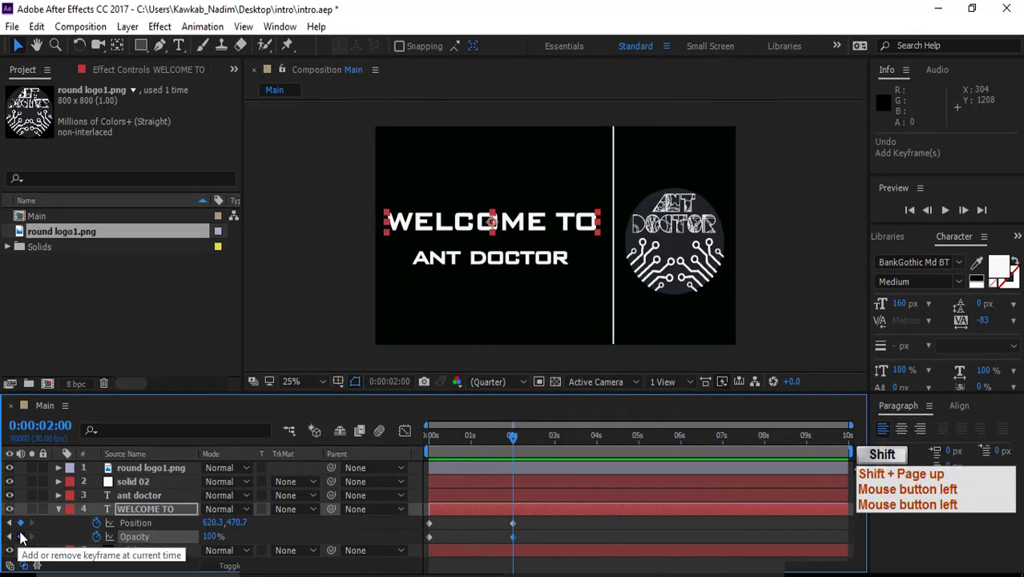
{"action": "key", "text": "shift+Page_Up"}
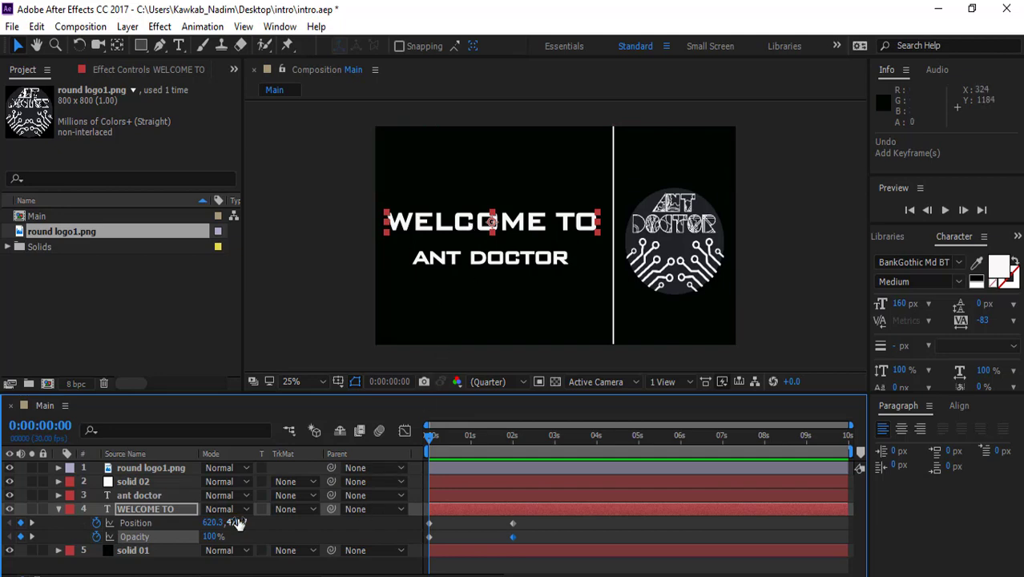
{"action": "left_click_drag", "start_coordinate": [235, 522], "coordinate": [264, 525]}
{"action": "key", "text": "ctrl+z"}
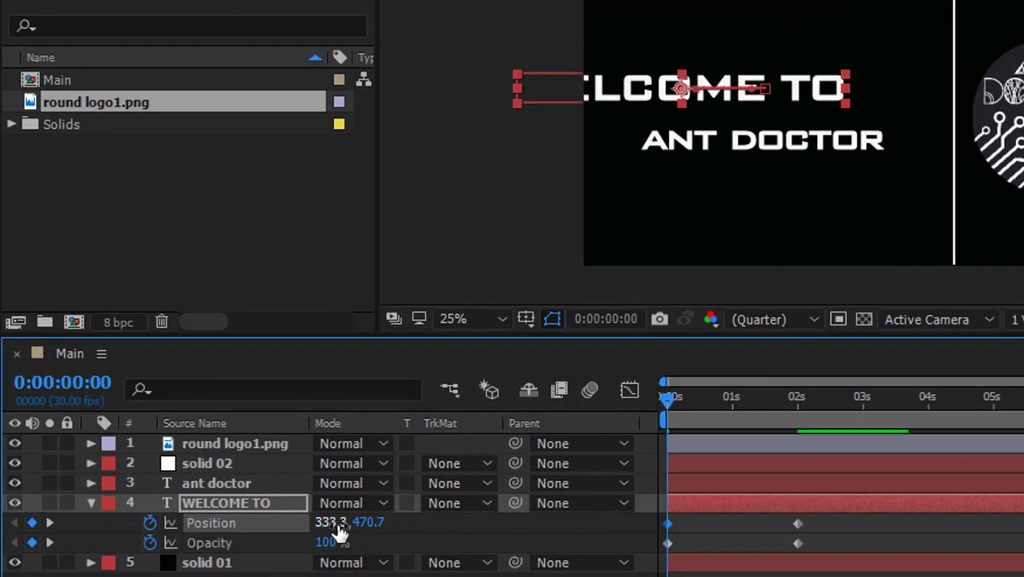
{"action": "left_click_drag", "start_coordinate": [341, 532], "coordinate": [141, 537]}
{"action": "left_click_drag", "start_coordinate": [340, 530], "coordinate": [258, 535]}
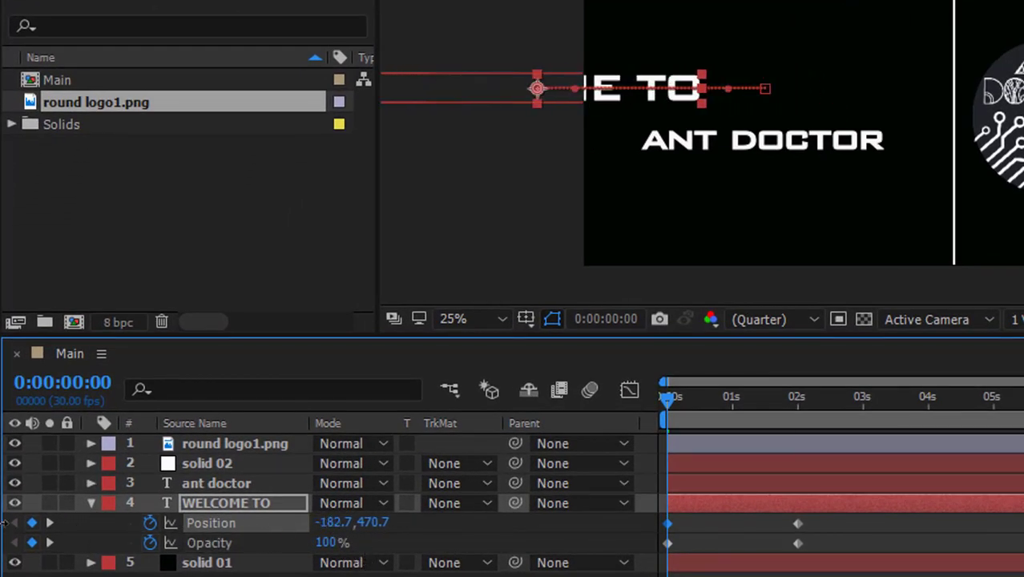
{"action": "left_click_drag", "start_coordinate": [150, 522], "coordinate": [4, 522]}
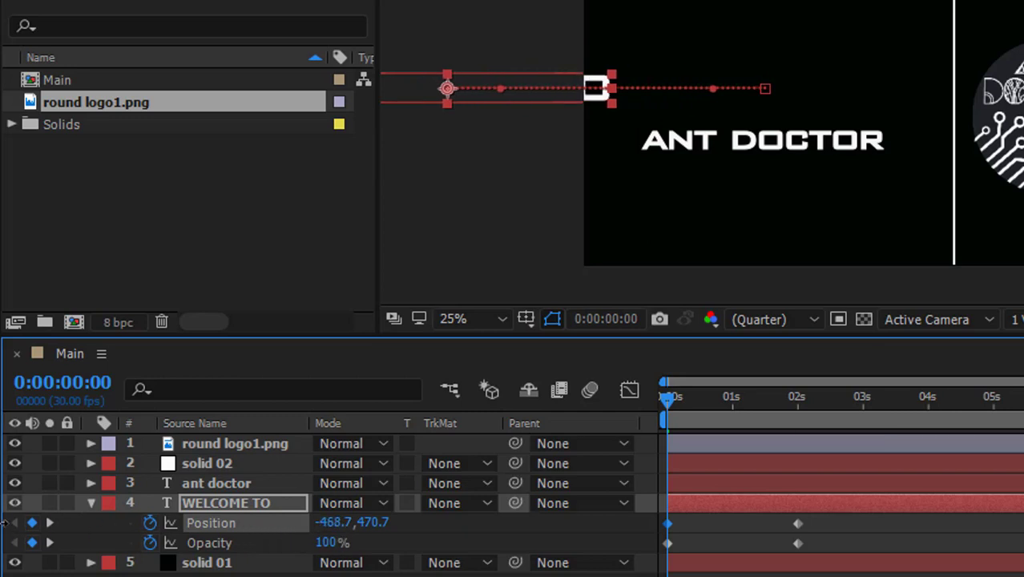
{"action": "left_click_drag", "start_coordinate": [268, 519], "coordinate": [200, 513]}
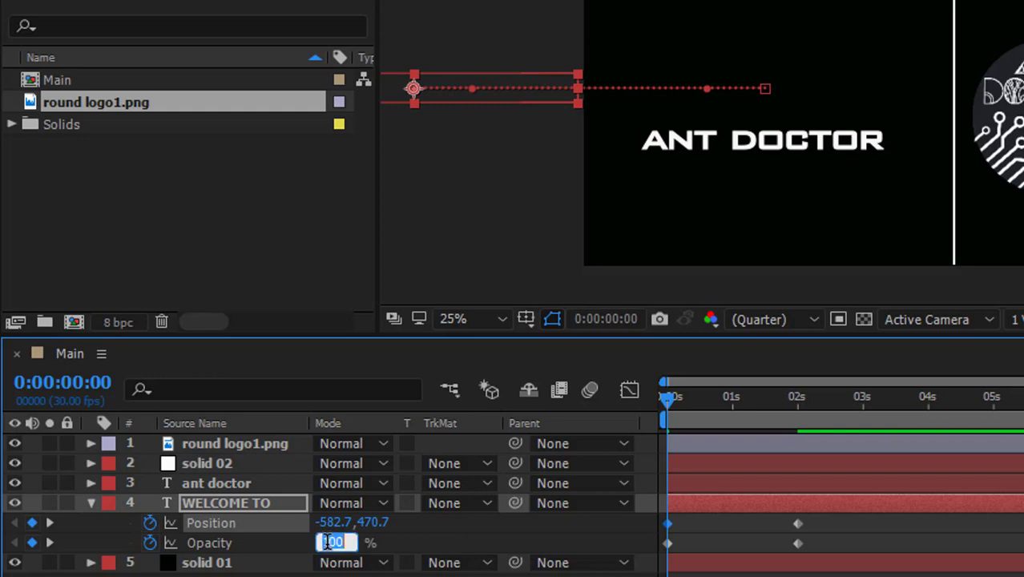
{"action": "key", "text": "Return"}
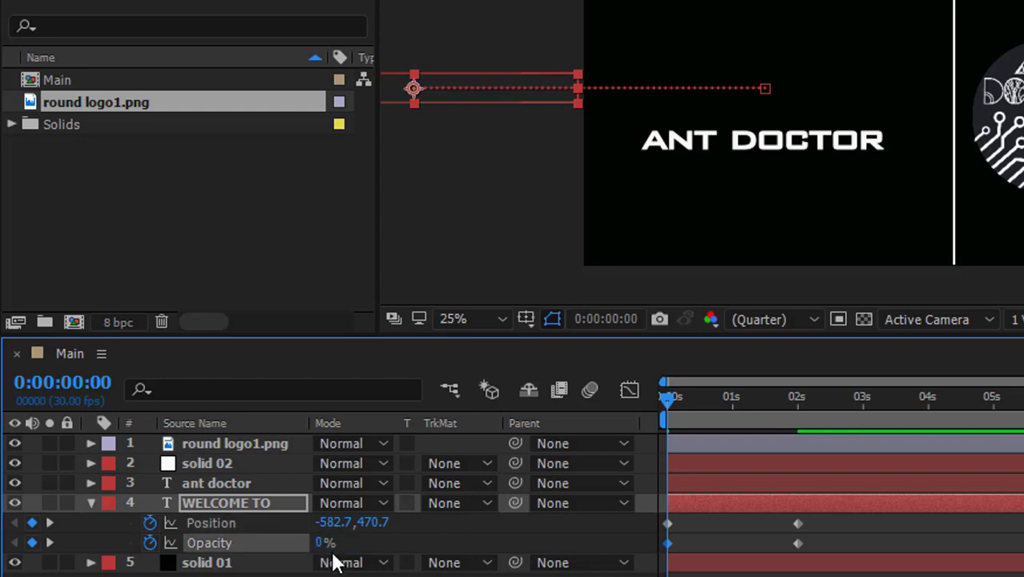
- Preview the WELCOME TO slide-in and fade-in animation from the start of the composition
{"action": "mouse_move", "coordinate": [669, 399]}
{"action": "left_mouse_down"}
{"action": "mouse_move", "coordinate": [828, 399]}
{"action": "mouse_move", "coordinate": [667, 399]}
{"action": "left_mouse_up"}
{"action": "key", "text": "space"}
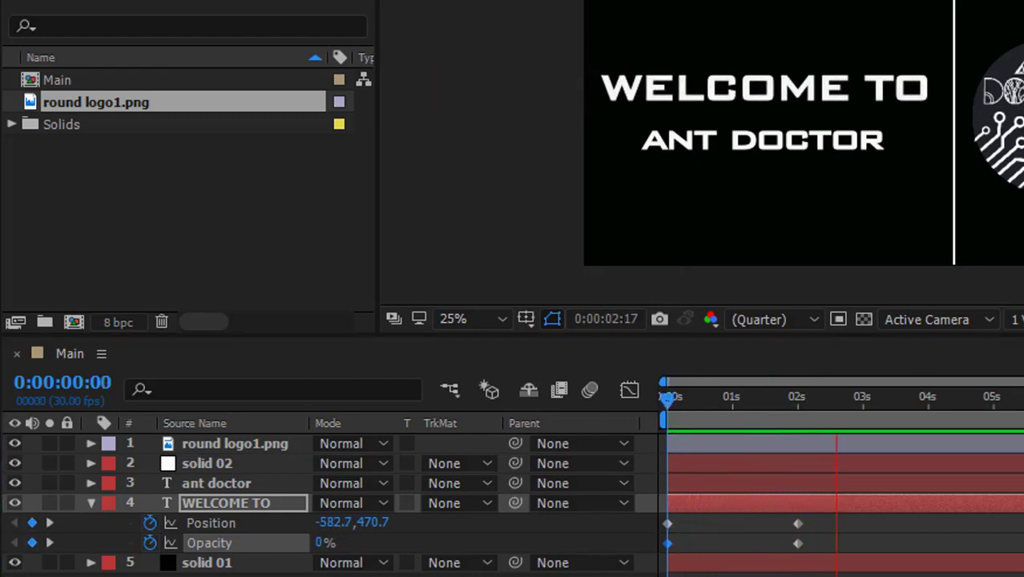
{"action": "key", "text": "space"}
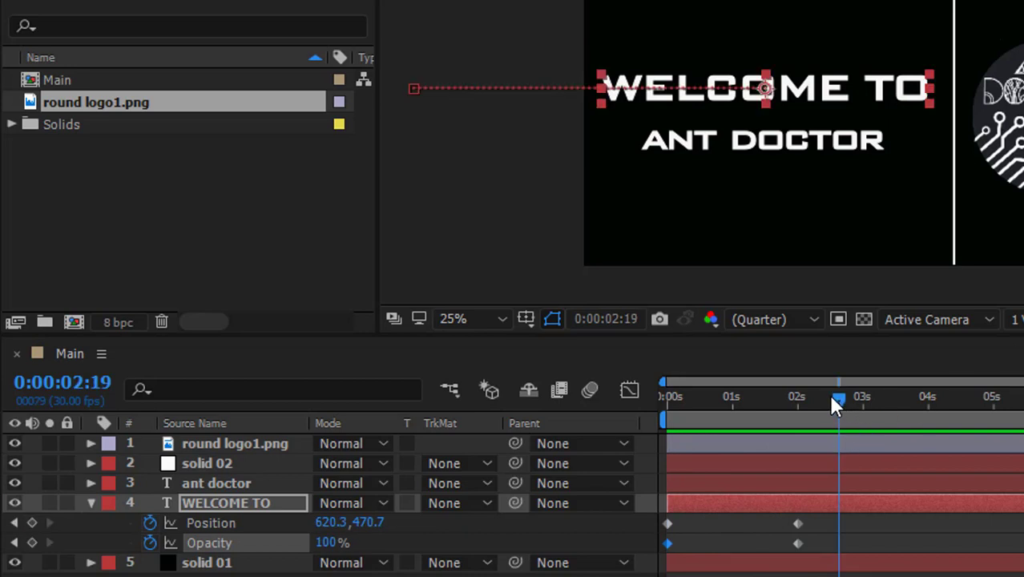
- Add opacity and position keyframes to the ant doctor layer at 0:00:02:09
{"action": "left_click_drag", "start_coordinate": [831, 403], "coordinate": [818, 403]}
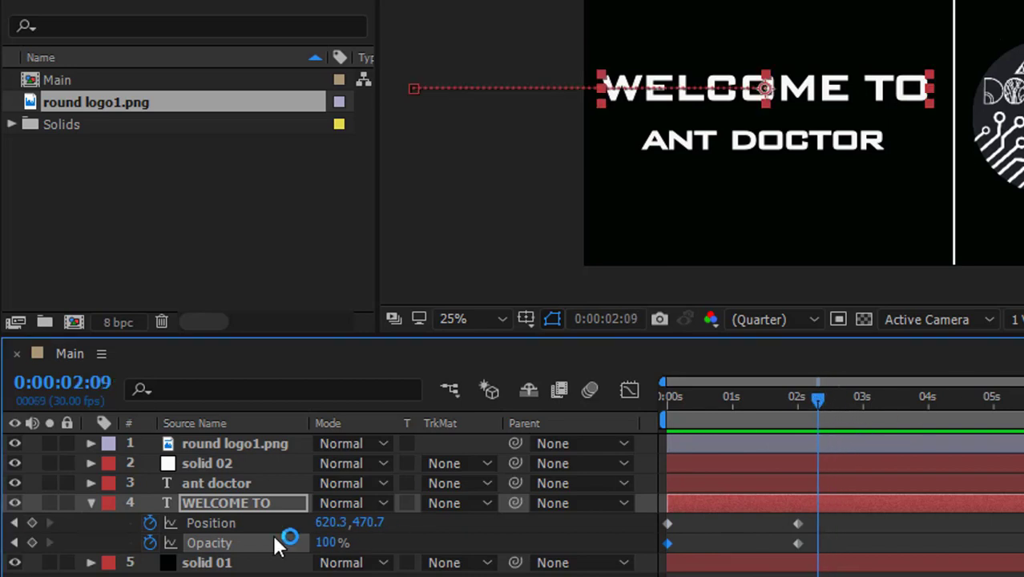
{"action": "left_click", "coordinate": [207, 480]}
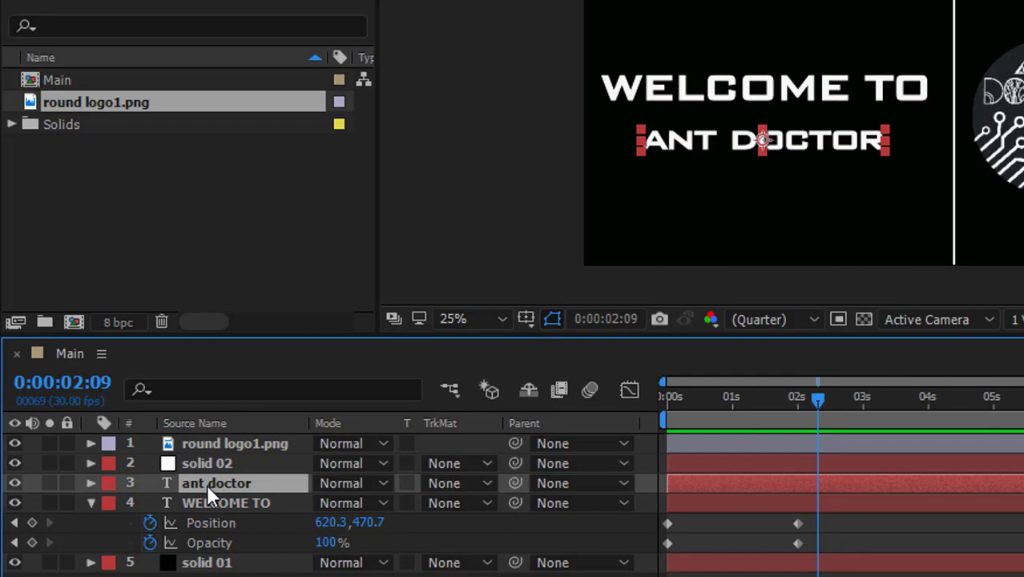
{"action": "key", "text": "shift+alt+t"}
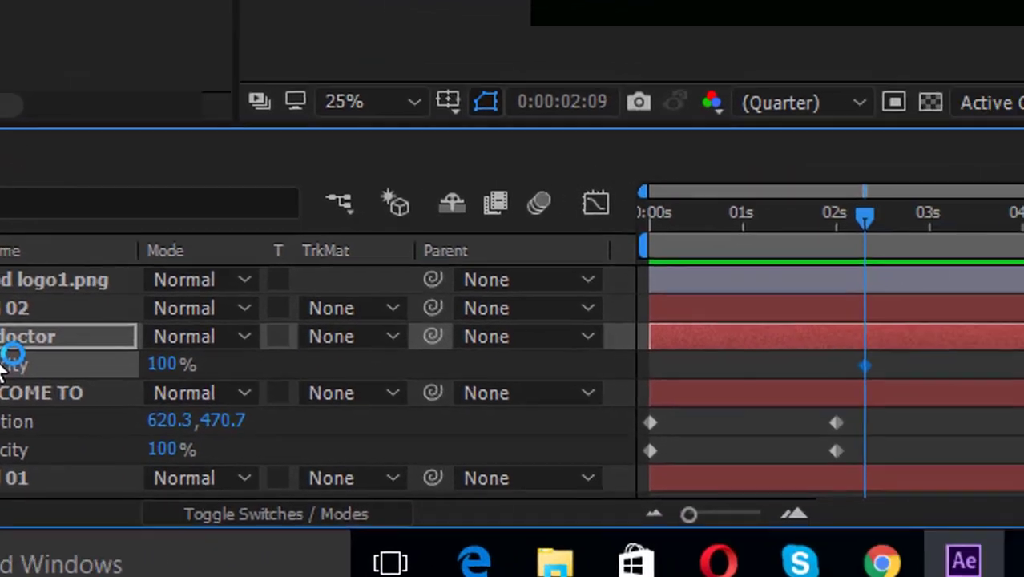
{"action": "key", "text": "shift+alt+p"}
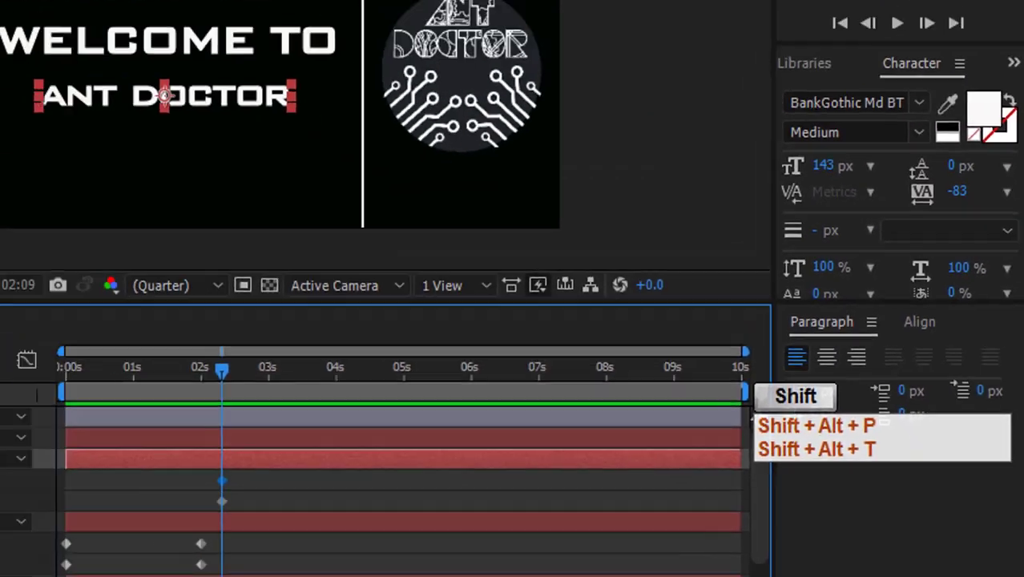
- Add position and opacity keyframes with unchanged values to the ant doctor layer at 0:00:04:09
{"action": "key", "text": "shift+Page_Down"}
{"action": "key", "text": "shift+Page_Down"}
{"action": "key", "text": "shift+Page_Down"}
{"action": "key", "text": "shift+Page_Down"}
{"action": "key", "text": "shift+Page_Down"}
{"action": "key", "text": "shift+Page_Down"}
{"action": "key", "text": "shift+Page_Down"}
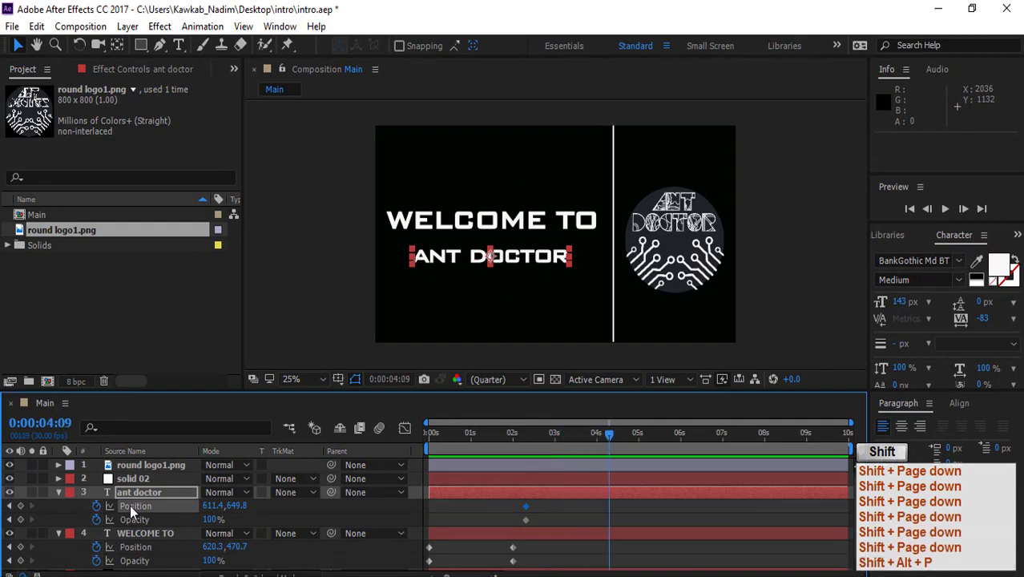
{"action": "left_click", "coordinate": [35, 534]}
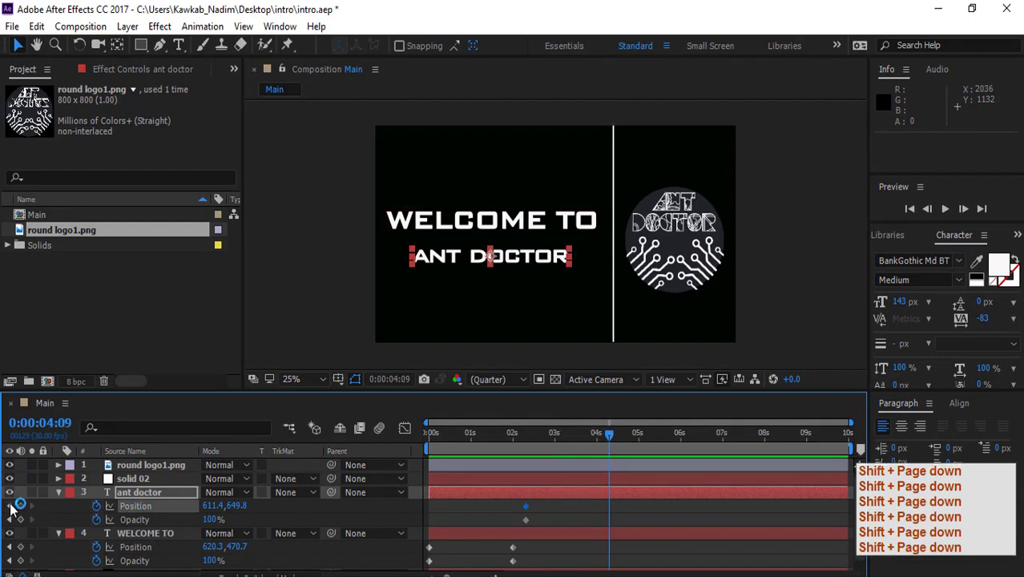
{"action": "left_click", "coordinate": [20, 506]}
{"action": "left_click", "coordinate": [21, 519]}
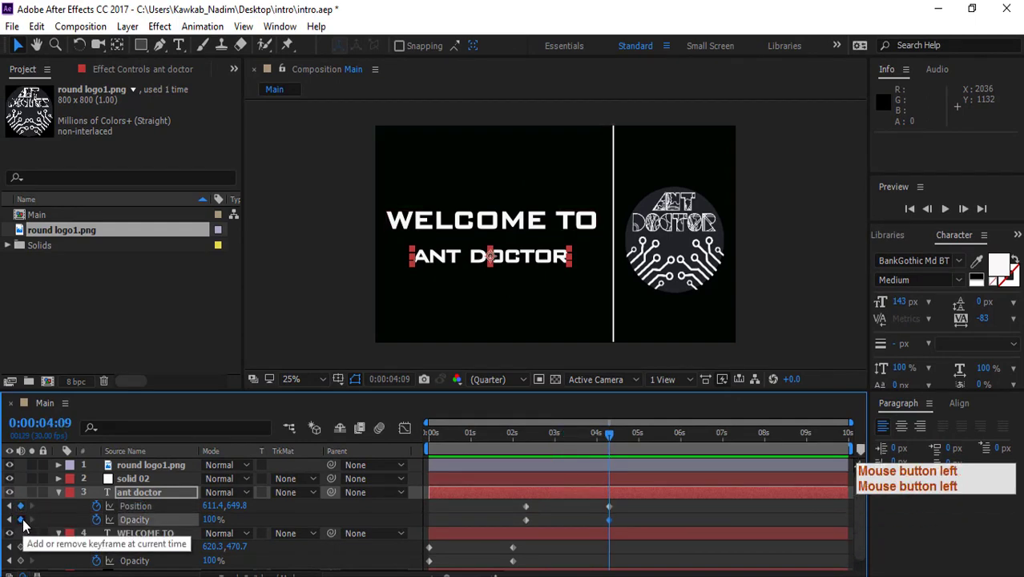
- At 0:00:02:09, move ant doctor vertically below the frame to about 611.4, 1193.8 and set its opacity to 0%
{"action": "key", "text": "shift+Page_Up"}
{"action": "key", "text": "shift+Page_Up"}
{"action": "key", "text": "shift+Page_Up"}
{"action": "key", "text": "shift+Page_Up"}
{"action": "key", "text": "shift+Page_Up"}
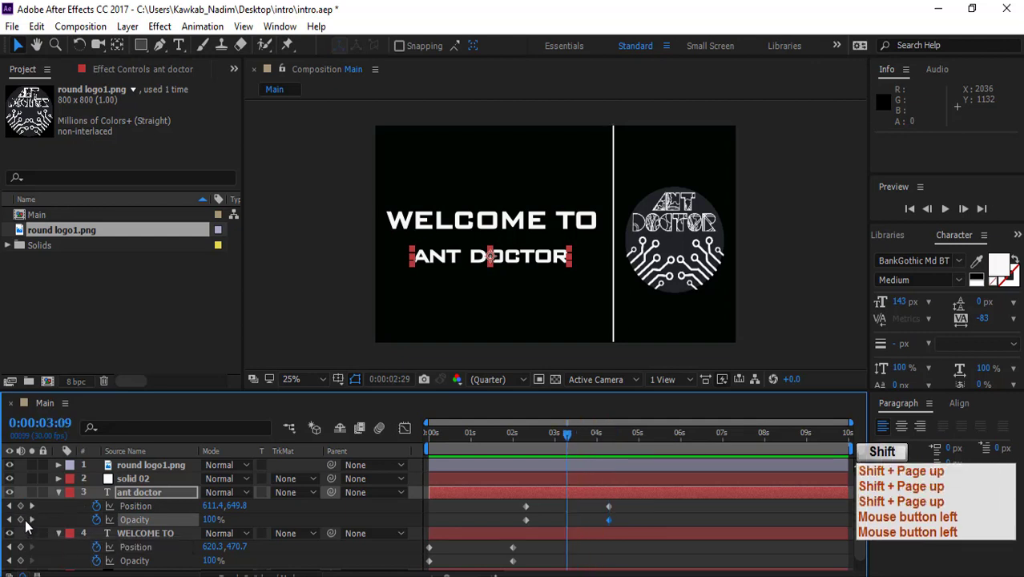
{"action": "key", "text": "shift+Page_Up"}
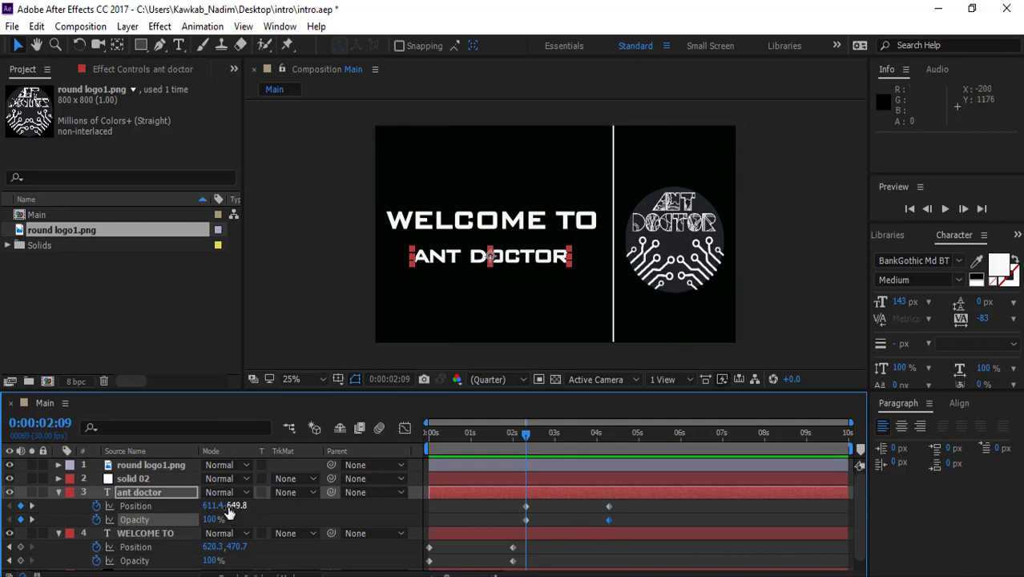
{"action": "left_click_drag", "start_coordinate": [229, 511], "coordinate": [255, 505]}
{"action": "left_click_drag", "start_coordinate": [508, 505], "coordinate": [817, 505]}
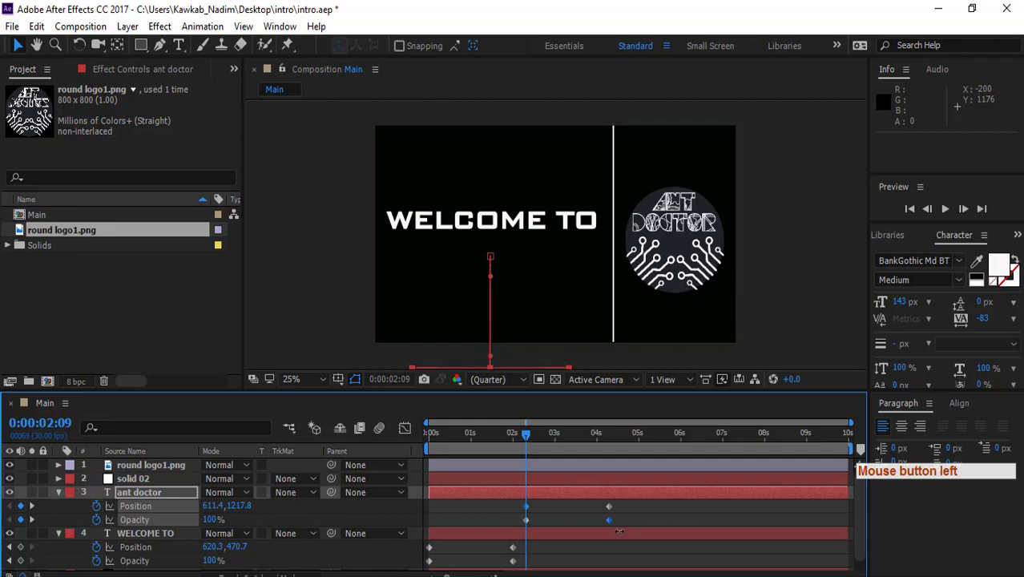
{"action": "left_click_drag", "start_coordinate": [619, 530], "coordinate": [608, 530]}
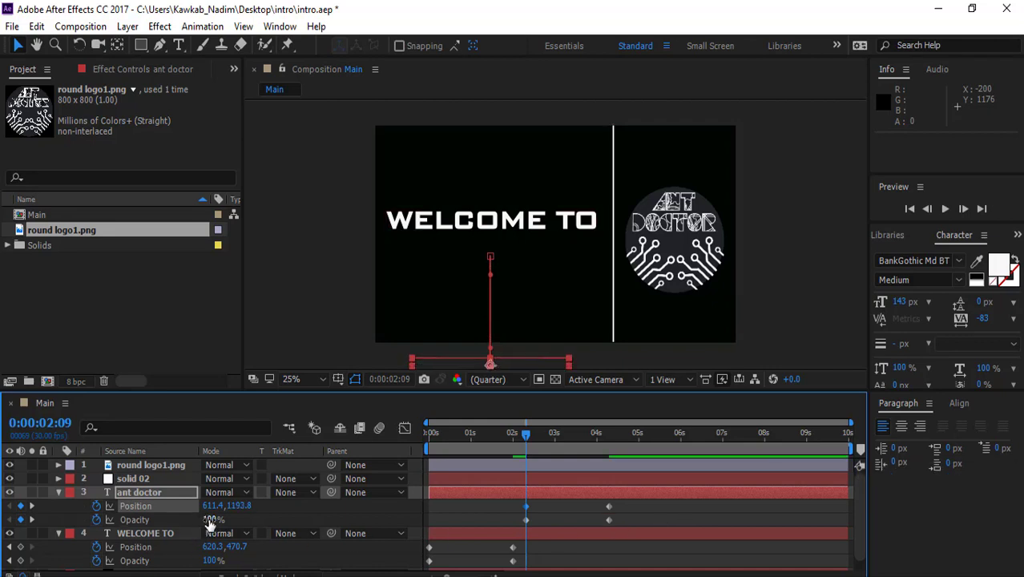
{"action": "left_click", "coordinate": [210, 519]}
{"action": "key", "text": "Return"}
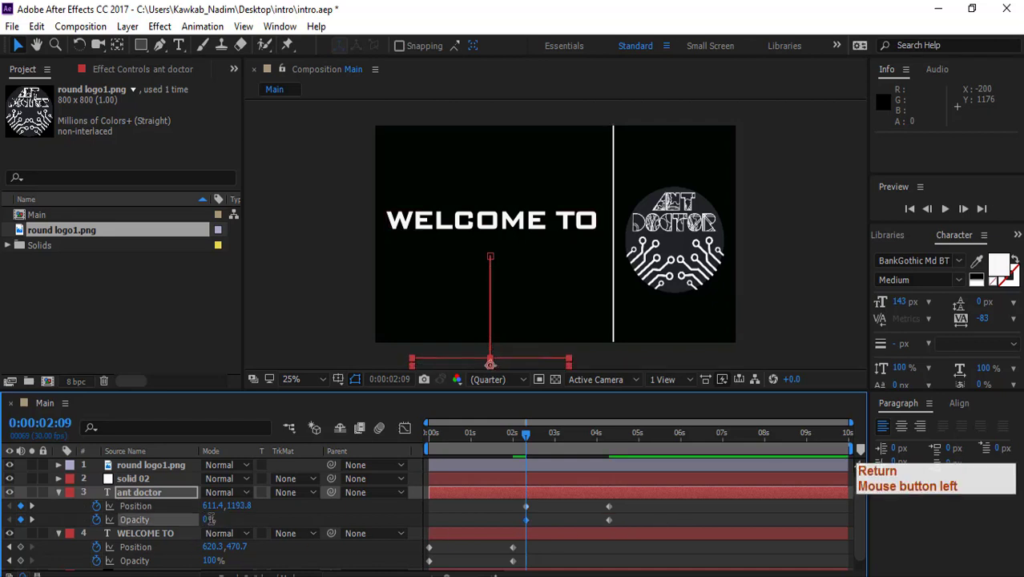
- Preview the WELCOME TO and ant doctor text animations from the start of the composition
{"action": "left_click_drag", "start_coordinate": [525, 442], "coordinate": [432, 443]}
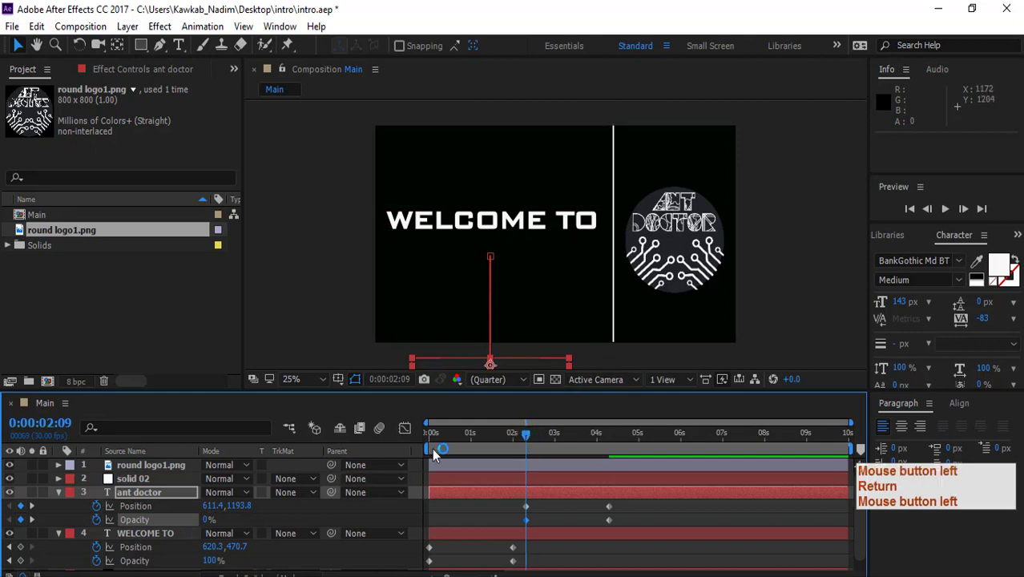
{"action": "left_click", "coordinate": [945, 210]}
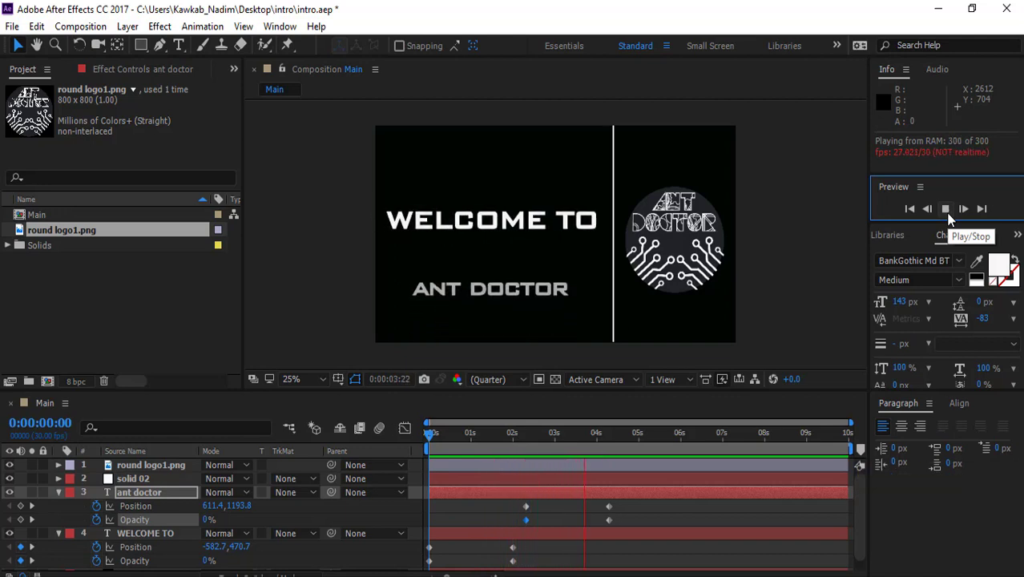
{"action": "left_click", "coordinate": [945, 213]}
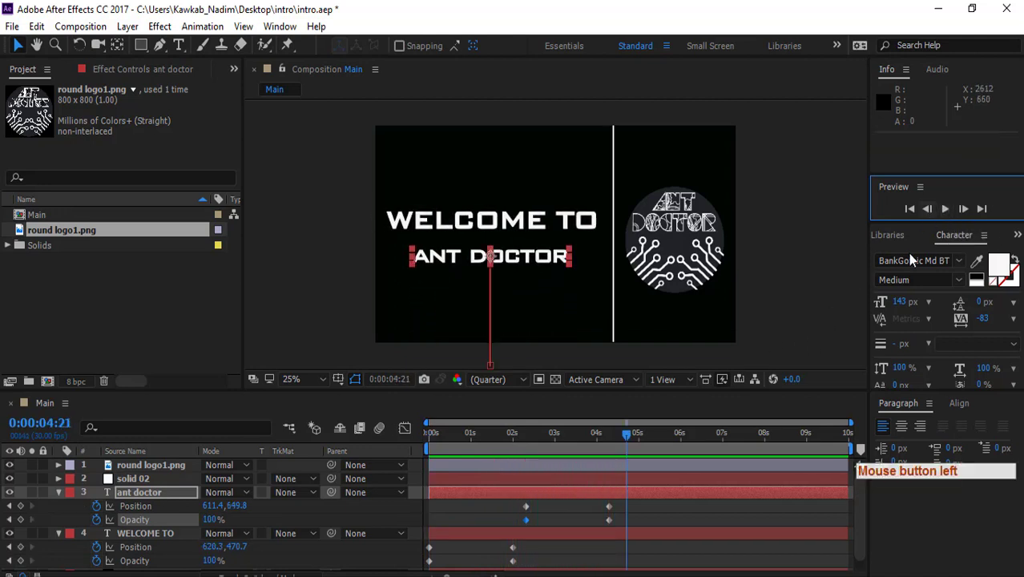
- Apply Easy Ease to all position and opacity keyframes of the ant doctor and WELCOME TO layers
{"action": "left_click", "coordinate": [563, 433]}
{"action": "scroll", "coordinate": [428, 496], "scroll_direction": "down", "scroll_amount": 1}
{"action": "left_click_drag", "start_coordinate": [428, 495], "coordinate": [649, 561]}
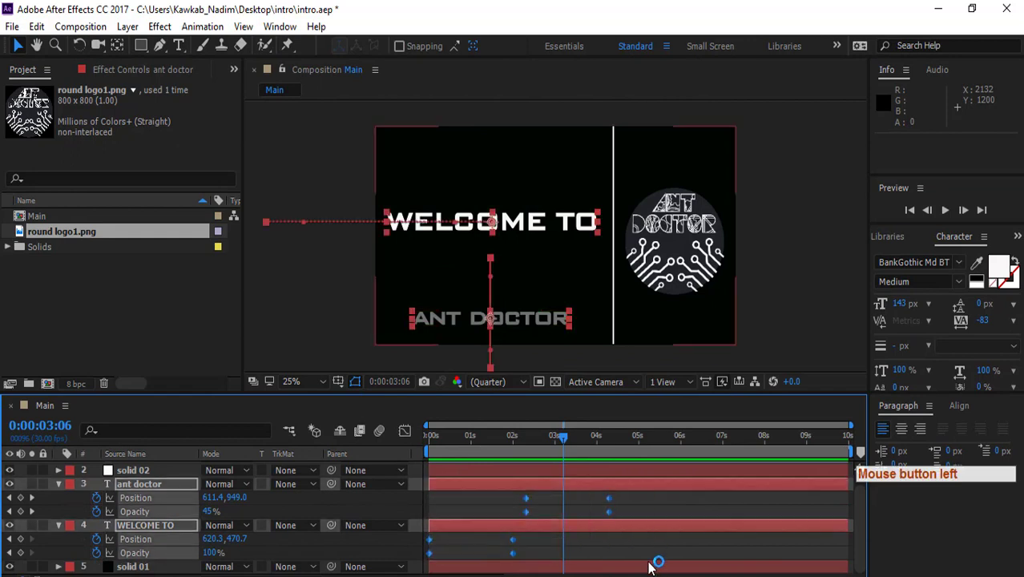
{"action": "right_click", "coordinate": [609, 497]}
{"action": "mouse_move", "coordinate": [687, 490]}
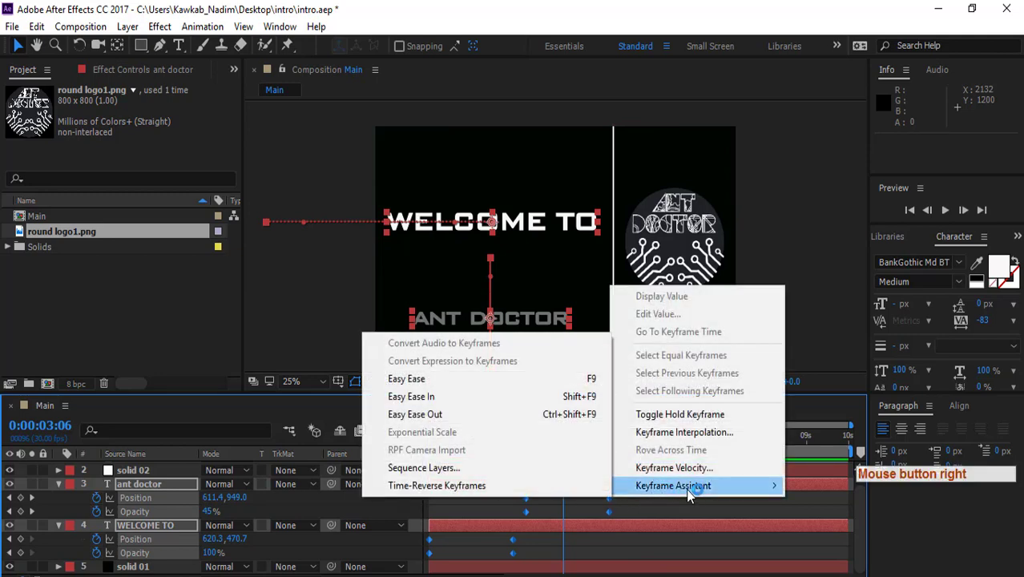
{"action": "left_click", "coordinate": [460, 383]}
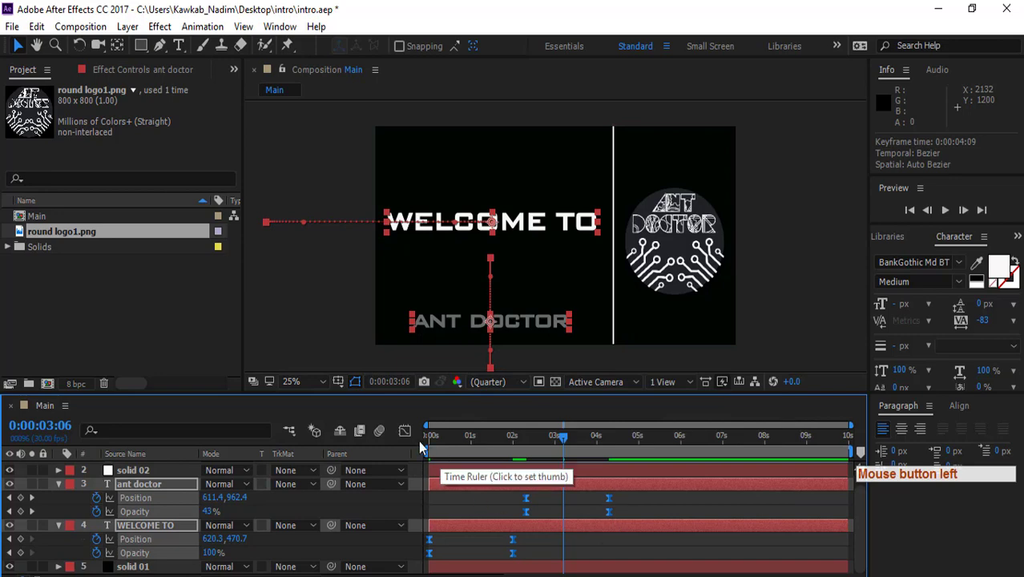
- Reshape ant doctor's position and opacity speed graph by extending both ease handles toward the middle, giving the curves a narrow central peak
{"action": "left_click", "coordinate": [469, 470]}
{"action": "left_click_drag", "start_coordinate": [514, 487], "coordinate": [640, 524]}
{"action": "key", "text": "ctrl+z"}
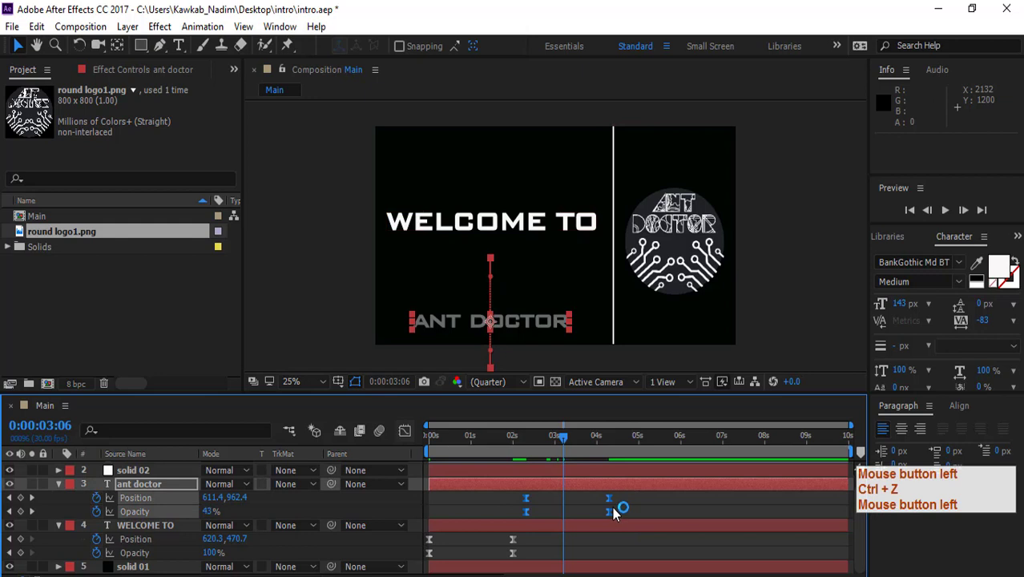
{"action": "left_click", "coordinate": [405, 432]}
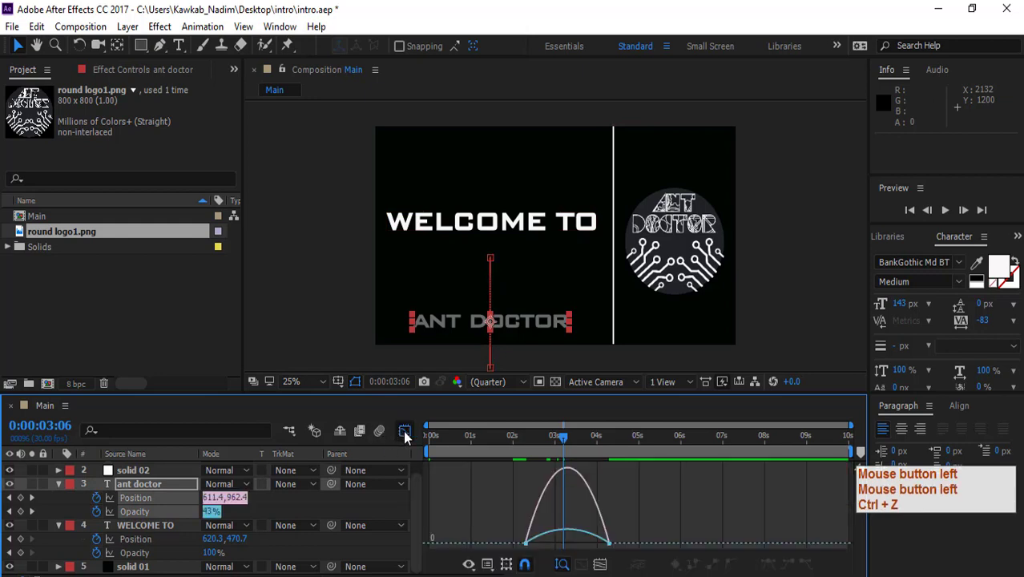
{"action": "left_click", "coordinate": [526, 566]}
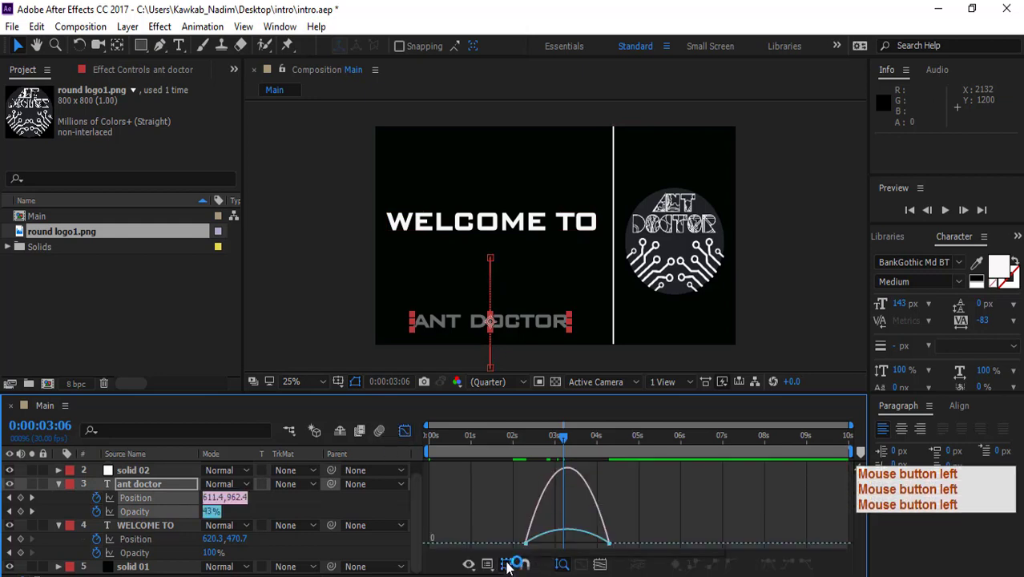
{"action": "left_click", "coordinate": [488, 565]}
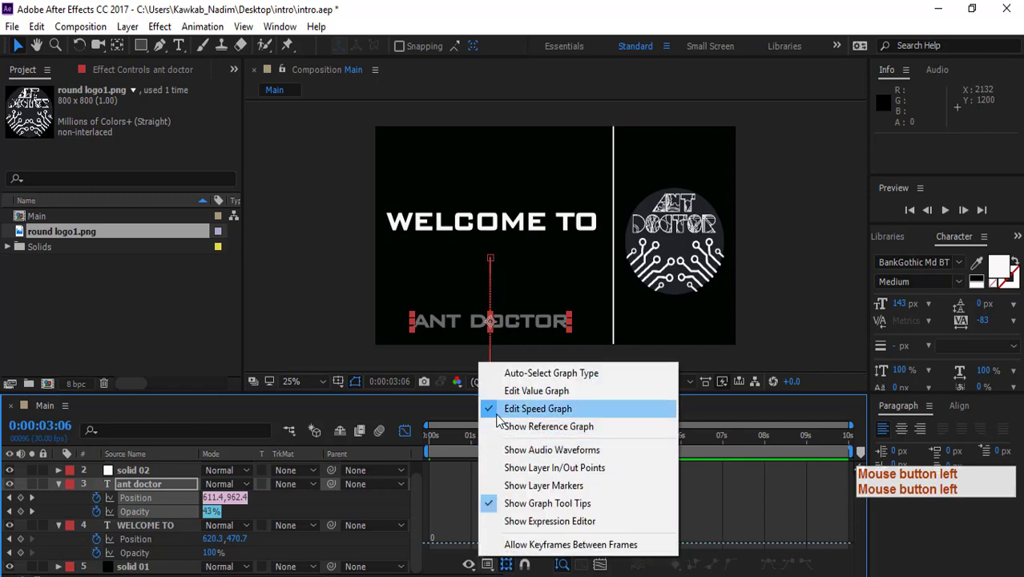
{"action": "left_click", "coordinate": [498, 410]}
{"action": "left_click_drag", "start_coordinate": [591, 514], "coordinate": [569, 544]}
{"action": "left_click_drag", "start_coordinate": [503, 519], "coordinate": [562, 542]}
{"action": "left_click", "coordinate": [405, 430]}
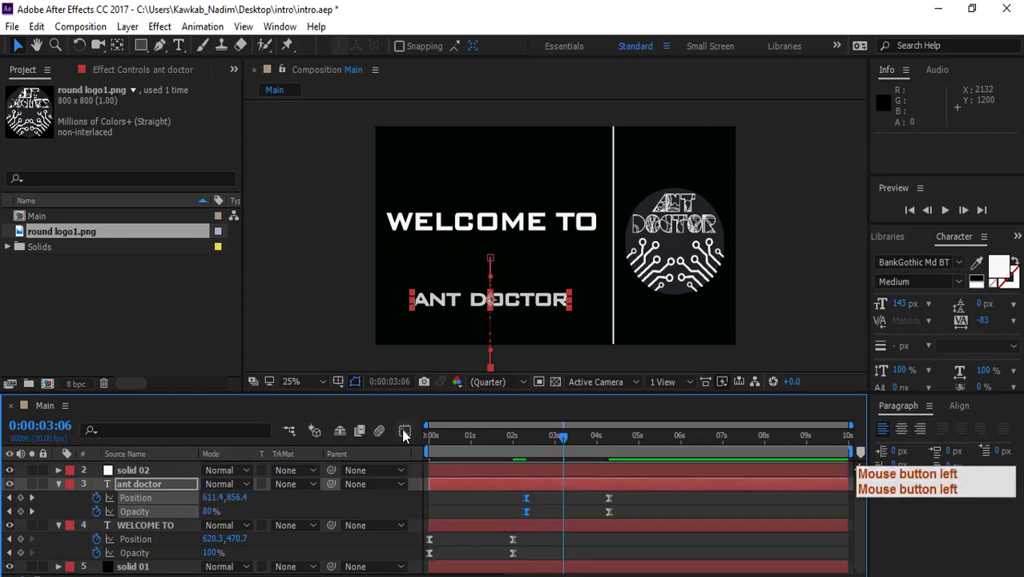
- Preview the eased ant doctor animation from about 0:00:02:06
{"action": "left_click_drag", "start_coordinate": [558, 442], "coordinate": [525, 458]}
{"action": "left_click", "coordinate": [943, 211]}
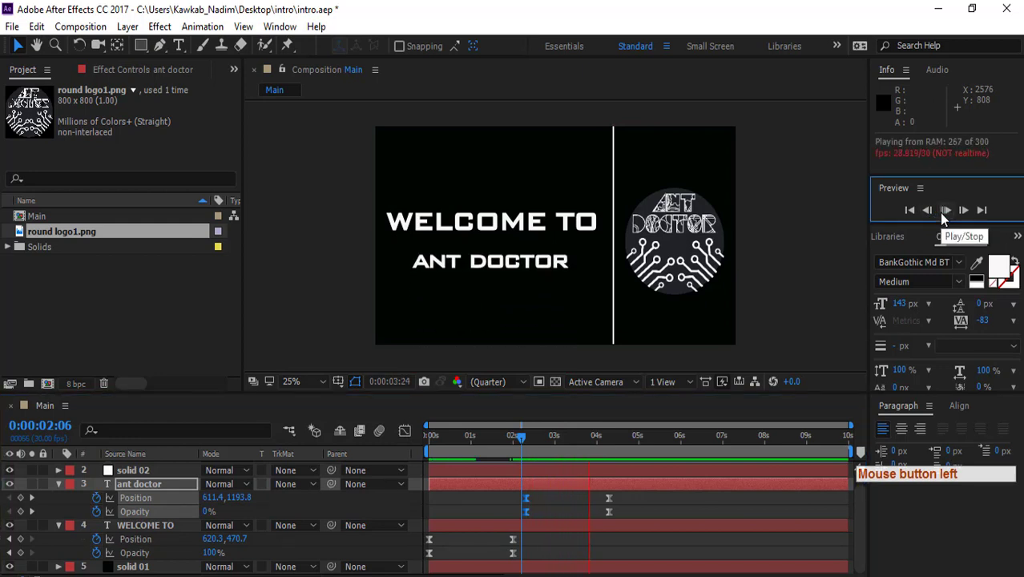
{"action": "left_click", "coordinate": [944, 211]}
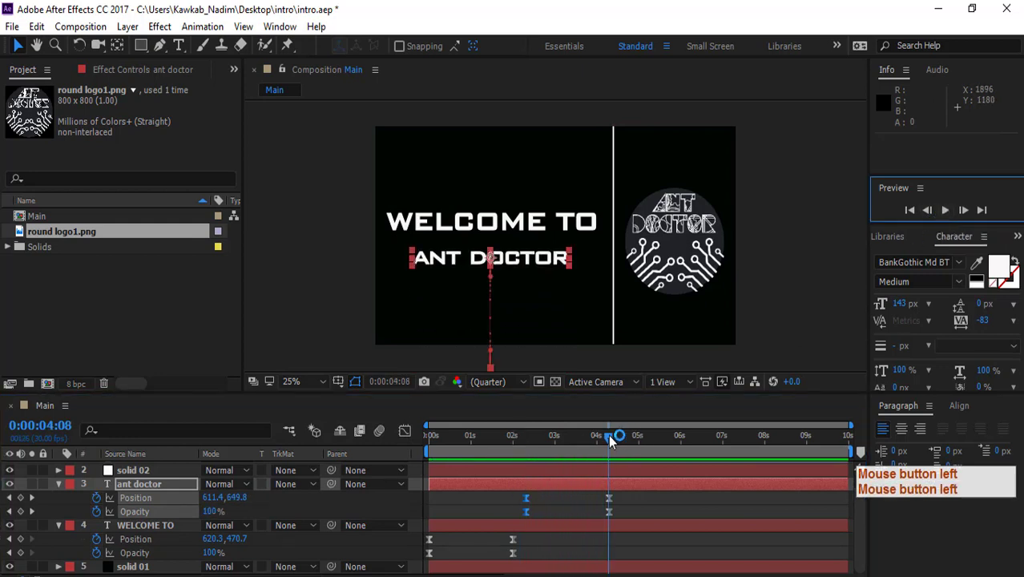
- Reshape WELCOME TO's position and opacity speed graph by extending the ease handles toward the middle for a narrow central peak
{"action": "left_click_drag", "start_coordinate": [609, 441], "coordinate": [457, 461]}
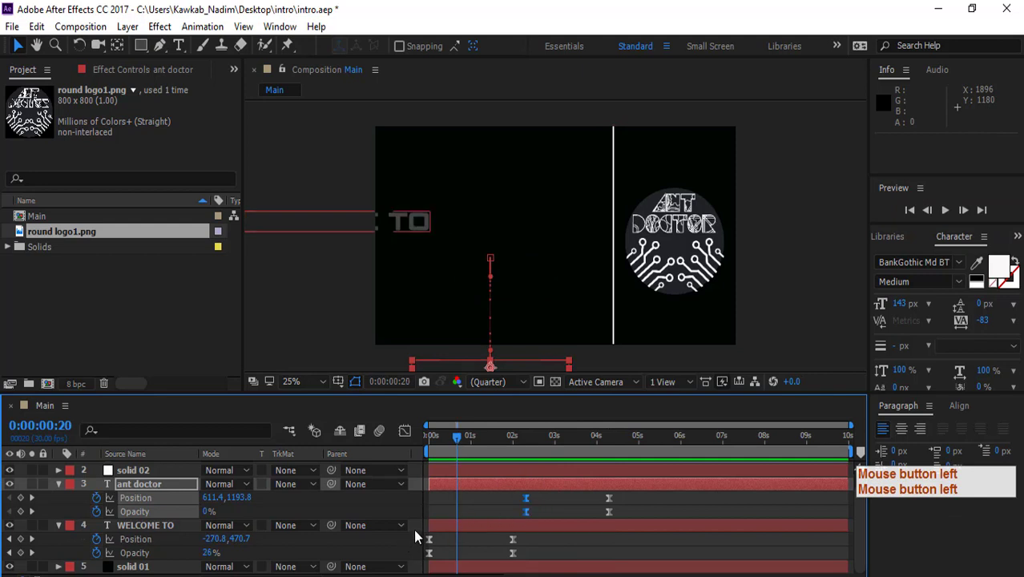
{"action": "left_click_drag", "start_coordinate": [424, 530], "coordinate": [543, 569]}
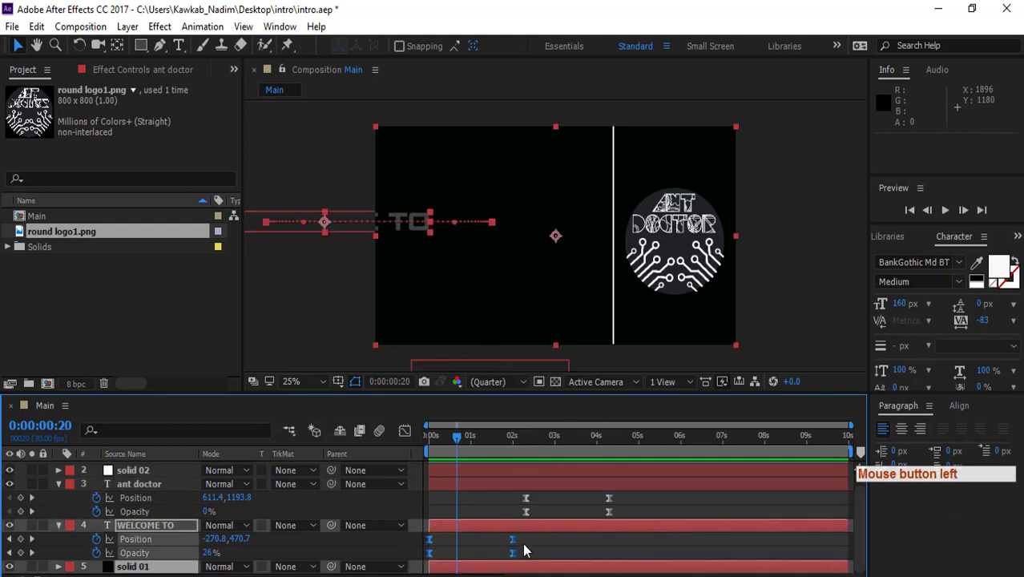
{"action": "left_click", "coordinate": [404, 432]}
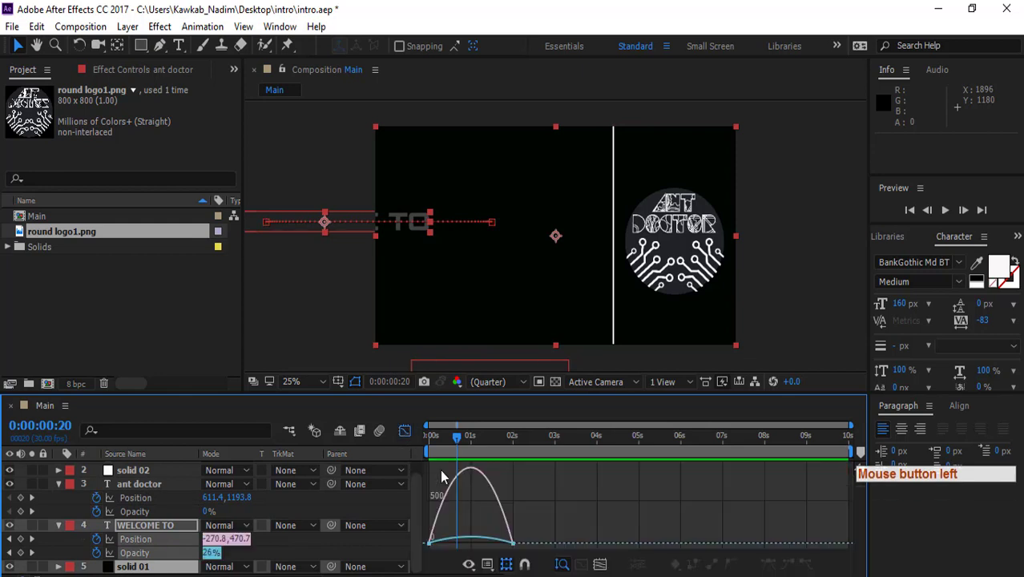
{"action": "left_click_drag", "start_coordinate": [493, 514], "coordinate": [474, 545]}
{"action": "left_click", "coordinate": [405, 432]}
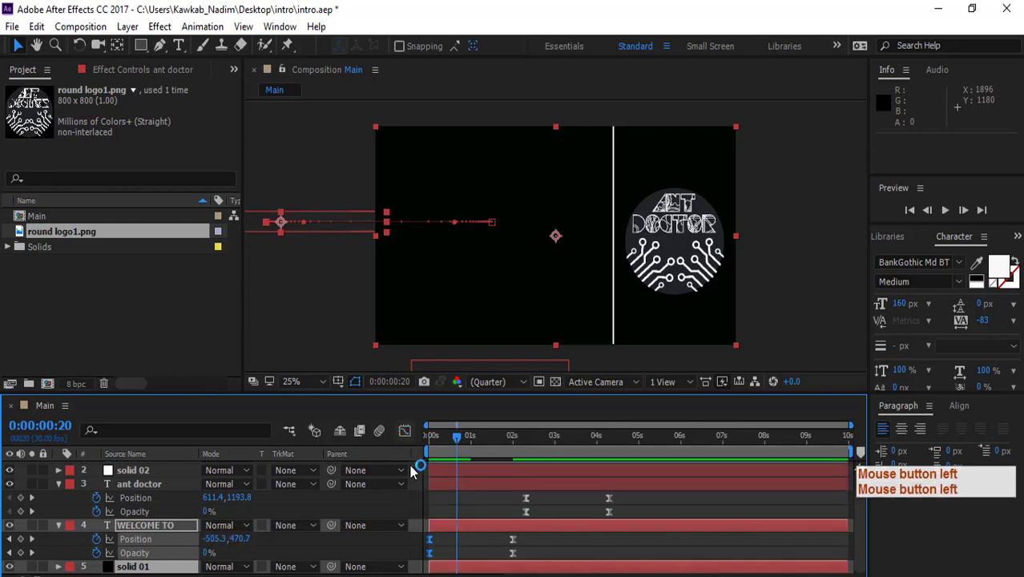
- Preview both eased text animations from 0:00:00:00
{"action": "left_click", "coordinate": [430, 435]}
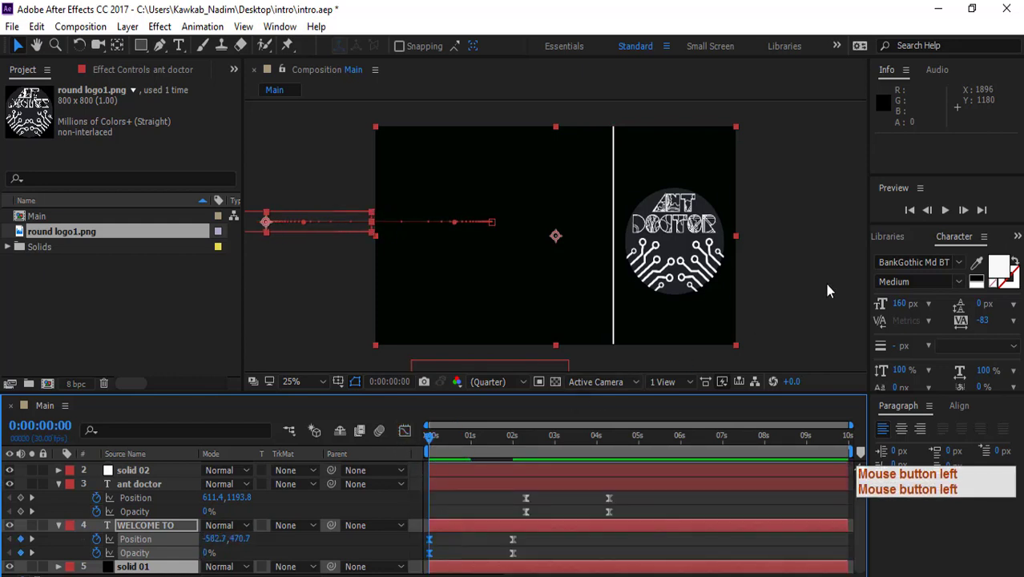
{"action": "left_click", "coordinate": [948, 212]}
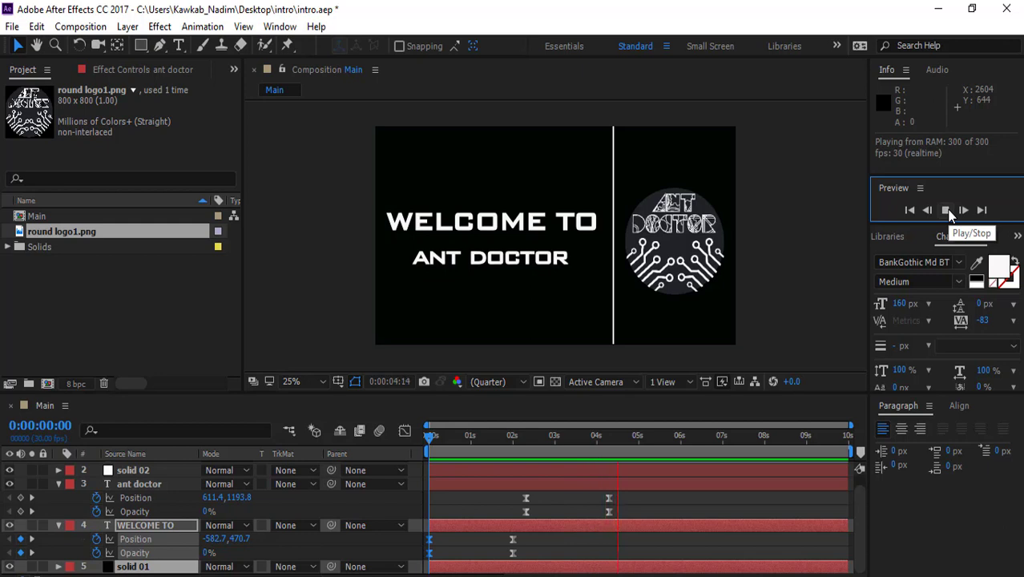
{"action": "left_click", "coordinate": [947, 210]}
- Add an opacity keyframe to the solid 02 white line layer at 0:00:00:00
{"action": "left_click", "coordinate": [133, 483]}
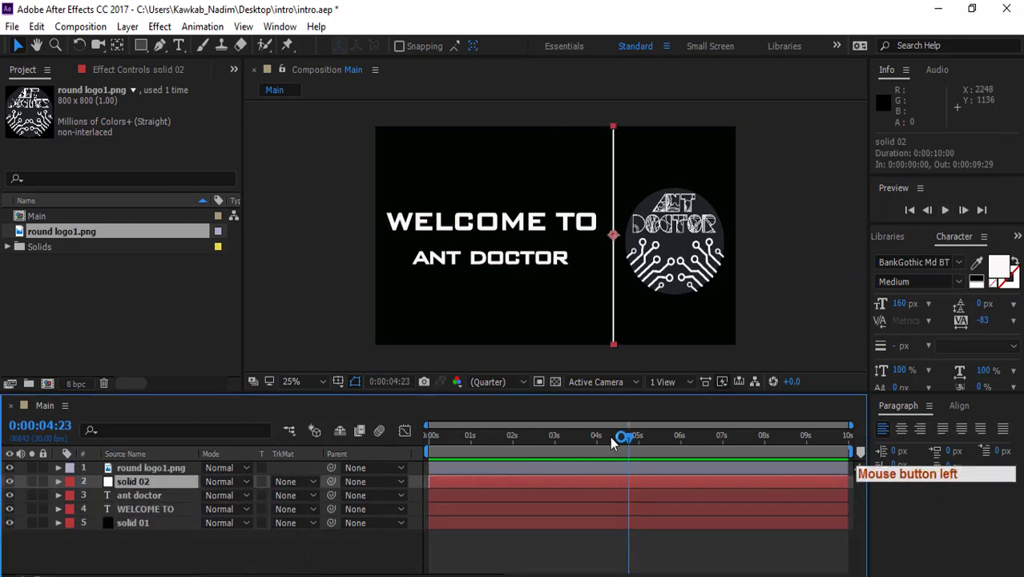
{"action": "left_click_drag", "start_coordinate": [630, 444], "coordinate": [214, 486]}
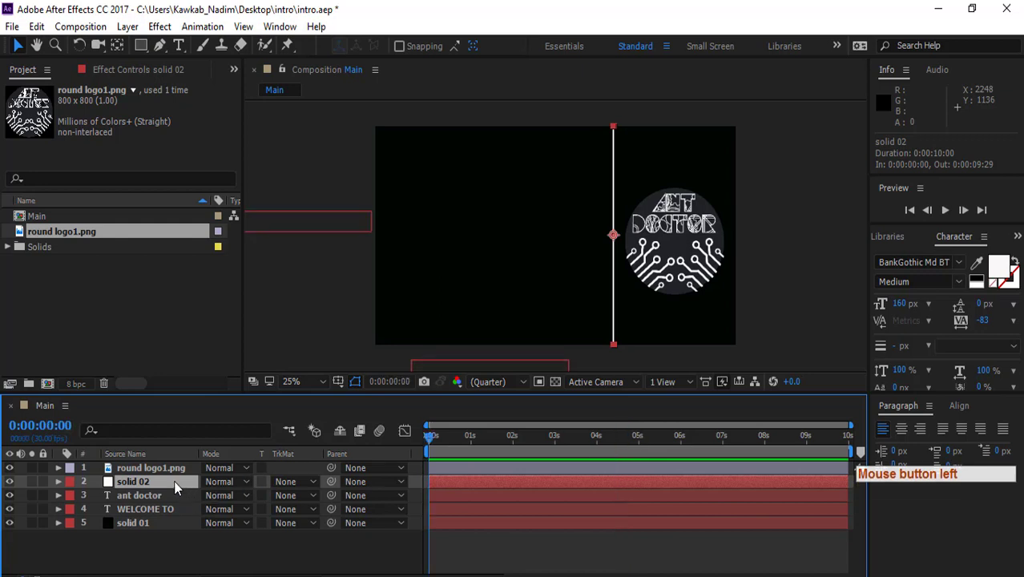
{"action": "key", "text": "shift+alt"}
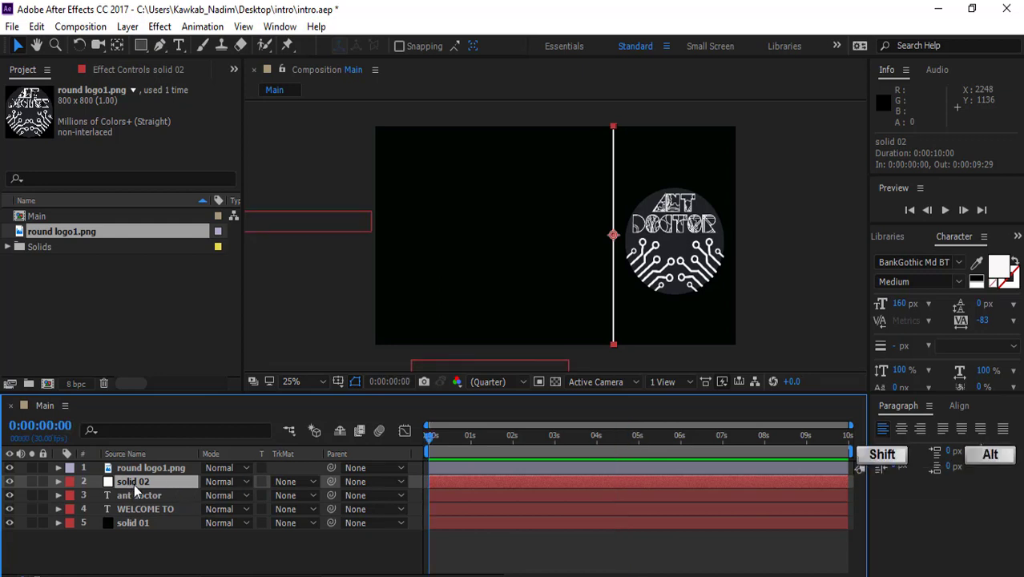
{"action": "key", "text": "shift+alt+t"}
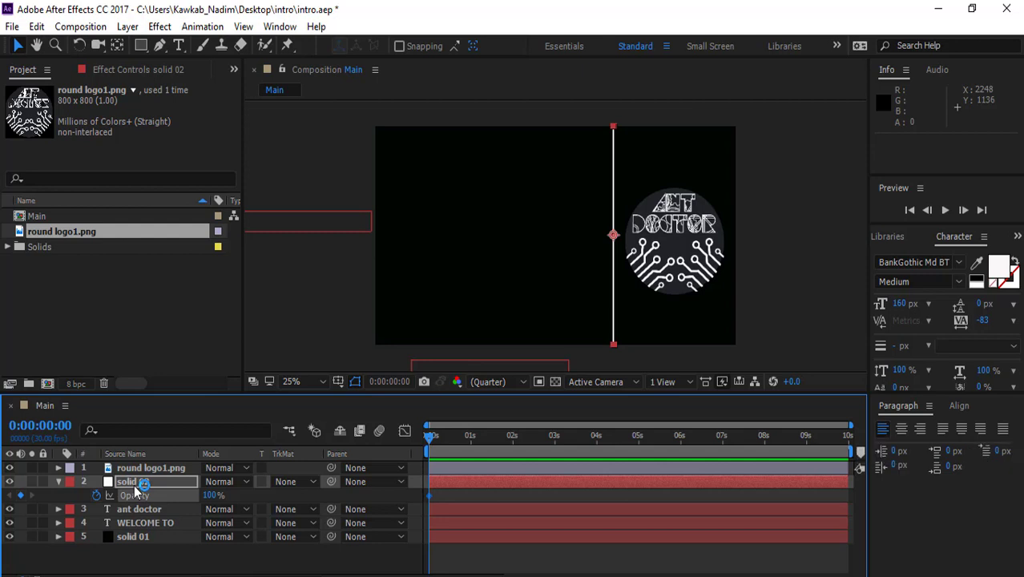
{"action": "key", "text": "shift+Page_Down"}
{"action": "key", "text": "shift+Page_Down"}
{"action": "key", "text": "shift+Page_Down"}
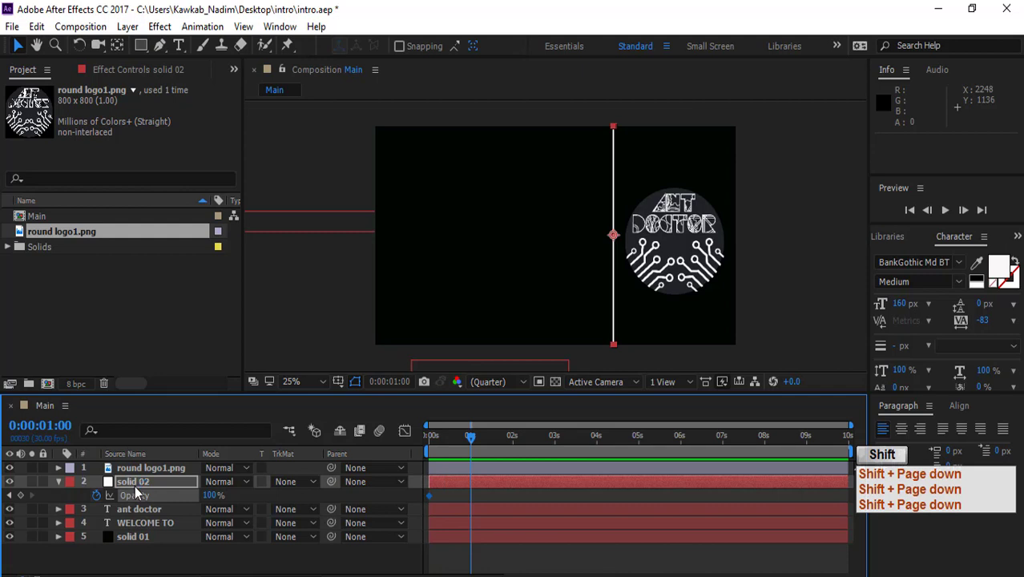
{"action": "key", "text": "shift+Page_Up"}
{"action": "key", "text": "shift+Page_Up"}
{"action": "key", "text": "shift+Page_Up"}
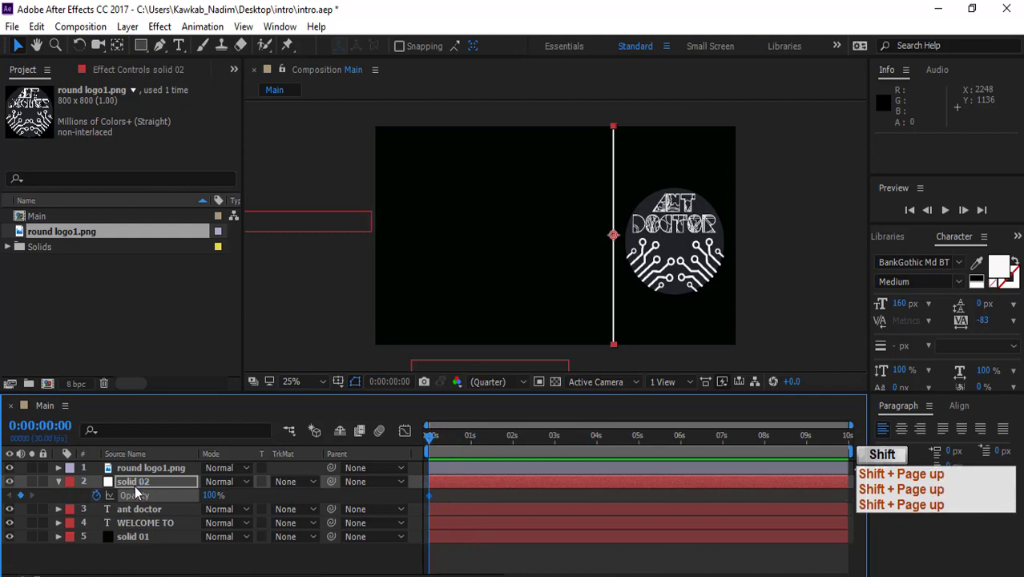
- Add a second opacity keyframe at 100% to the solid 02 layer at 0:00:00:10
{"action": "key", "text": "shift+Page_Down"}
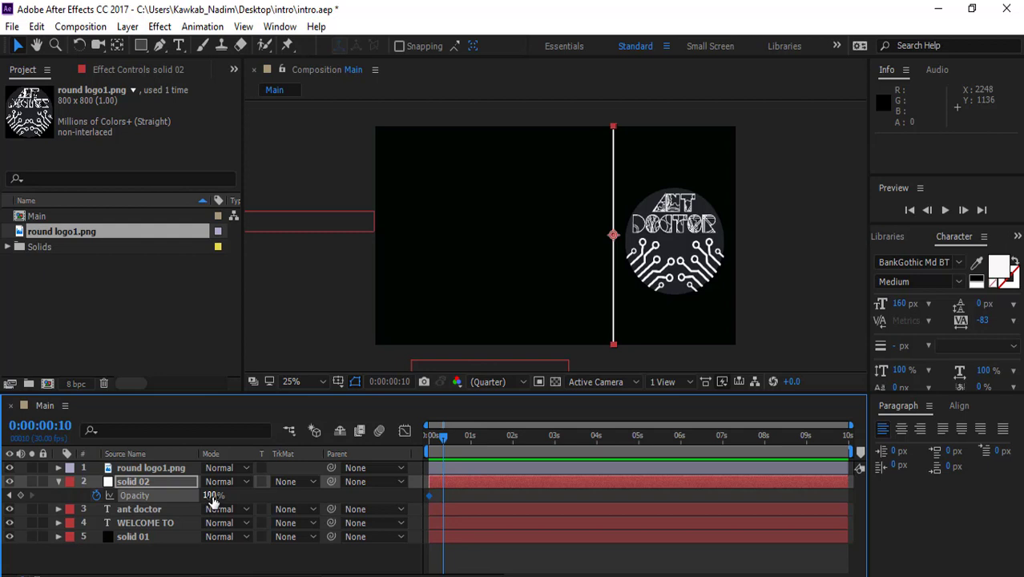
{"action": "left_click", "coordinate": [20, 496]}
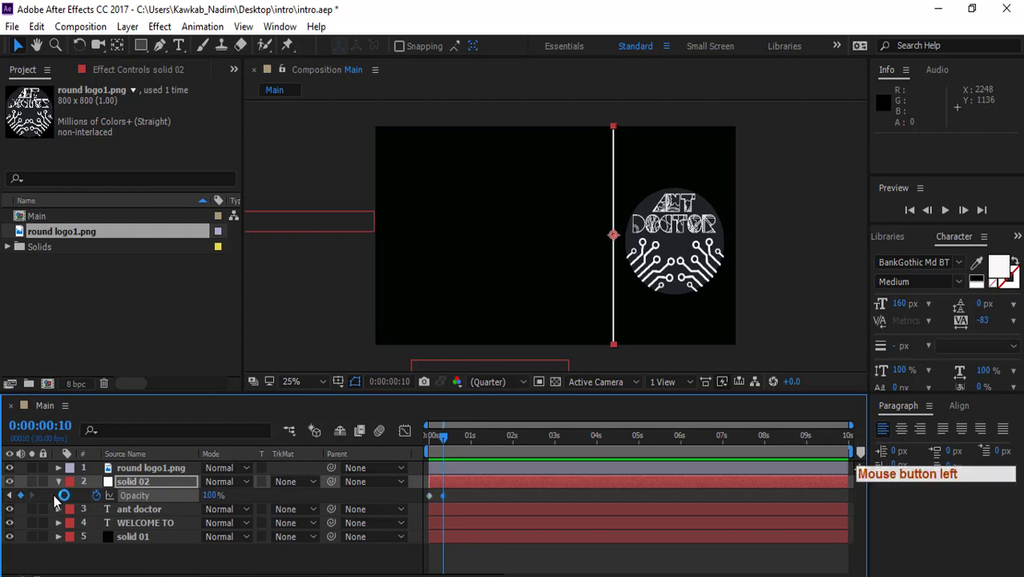
- Set the solid 02 line layer's opacity to 0% at 0:00:00:00 and preview the fade-in
{"action": "key", "text": "shift"}
{"action": "key", "text": "shift+Page_Up"}
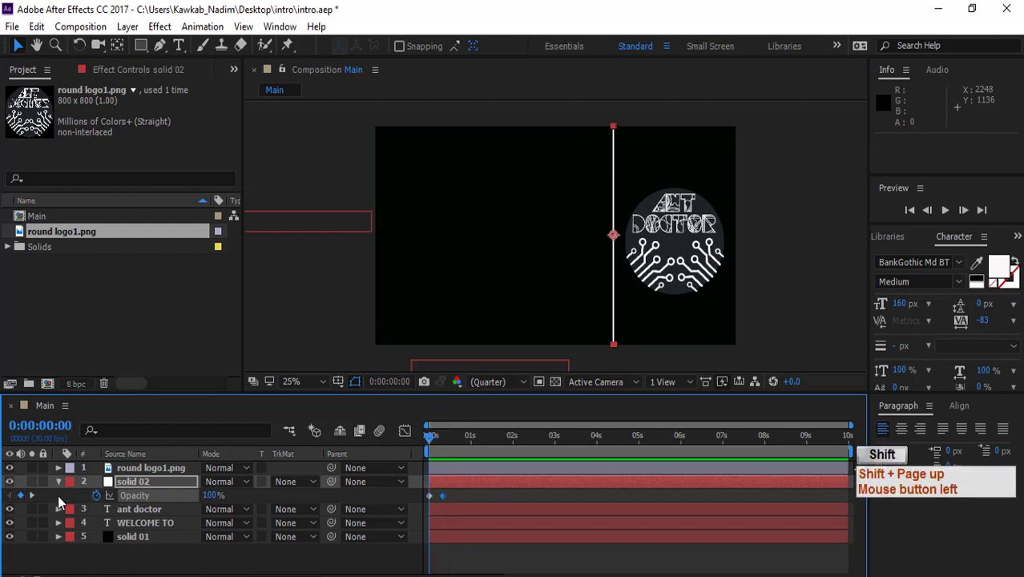
{"action": "left_click", "coordinate": [210, 496]}
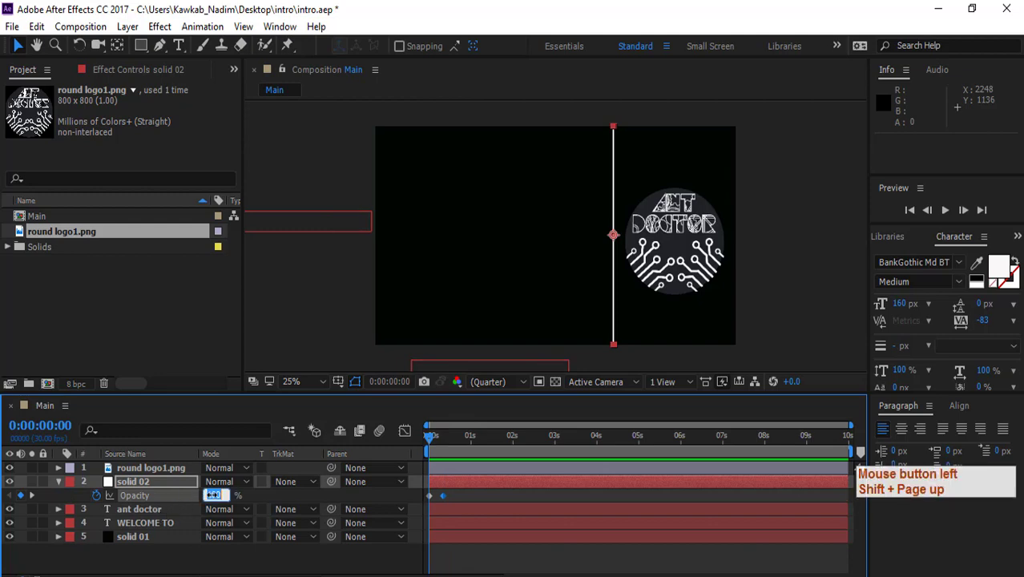
{"action": "type", "text": "0"}
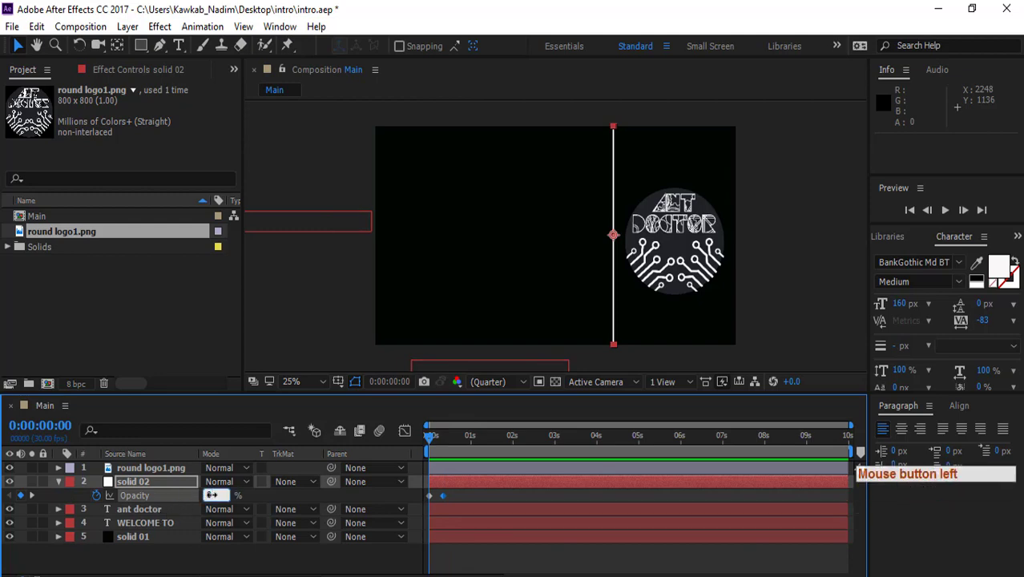
{"action": "key", "text": "Return"}
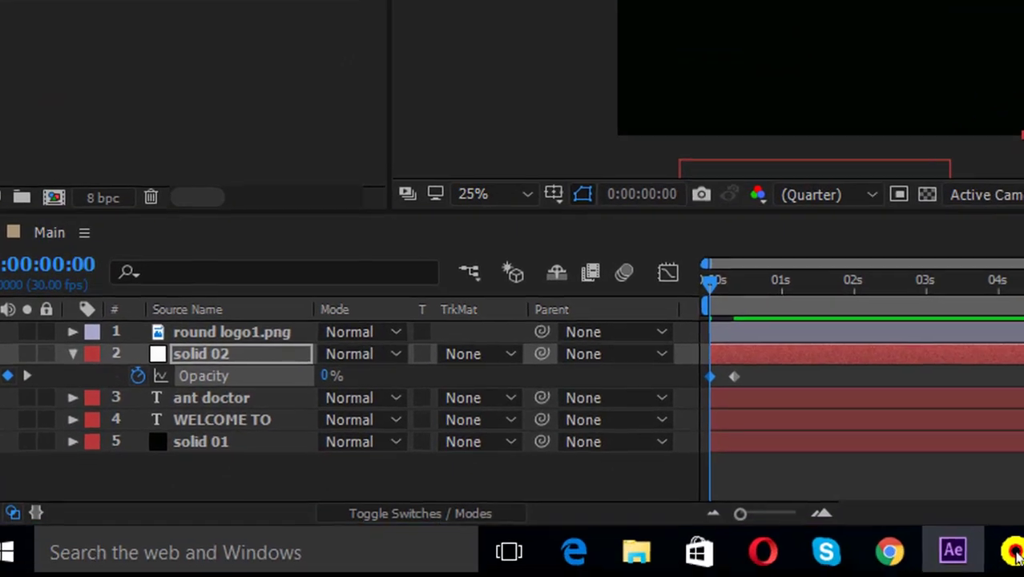
{"action": "left_click", "coordinate": [943, 211]}
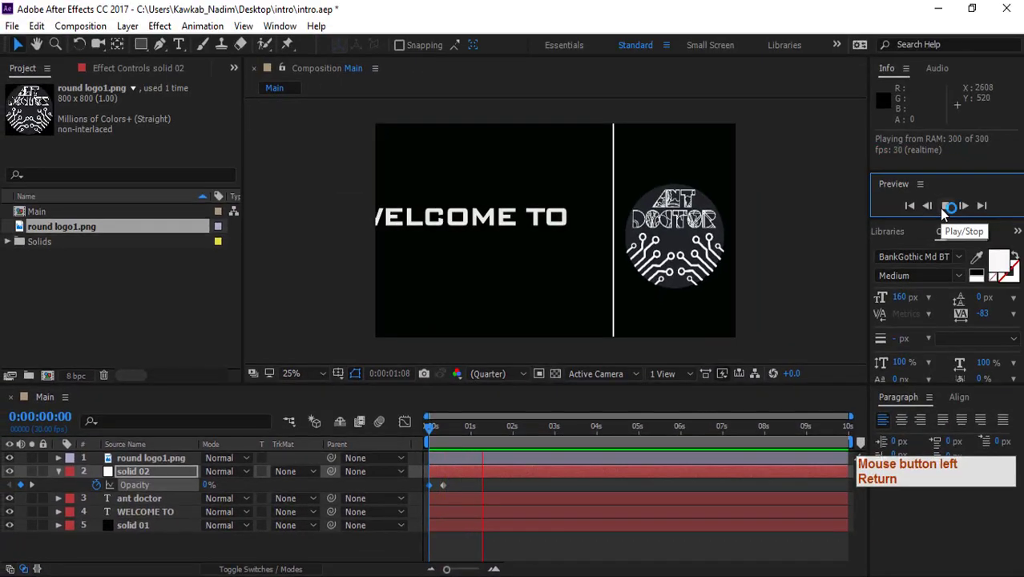
{"action": "left_click", "coordinate": [942, 208]}
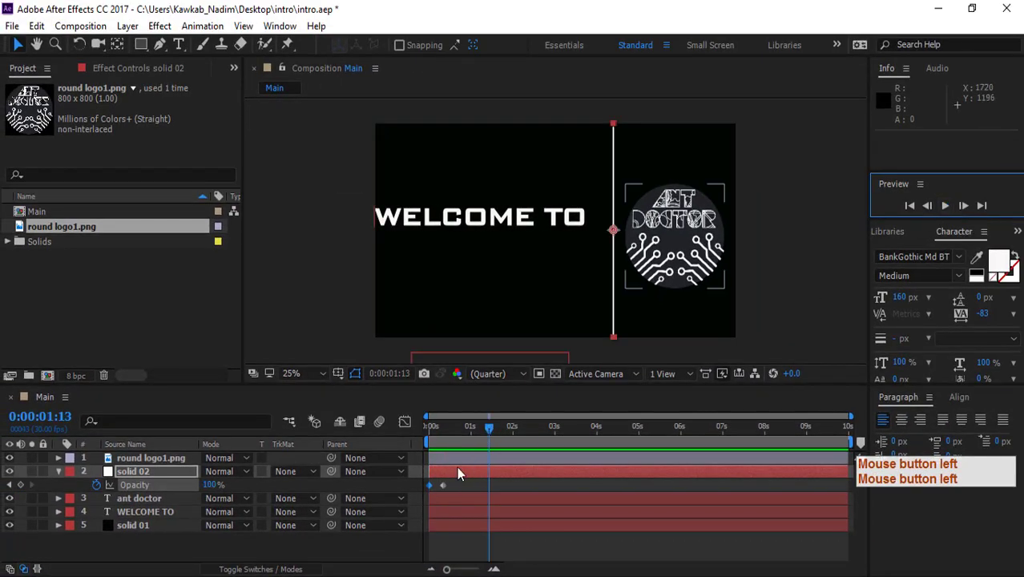
- Move the solid 02 layer's second opacity keyframe to 0:00:00:28 and preview the slower fade from the start
{"action": "left_click_drag", "start_coordinate": [442, 484], "coordinate": [468, 483]}
{"action": "left_click_drag", "start_coordinate": [493, 431], "coordinate": [430, 427]}
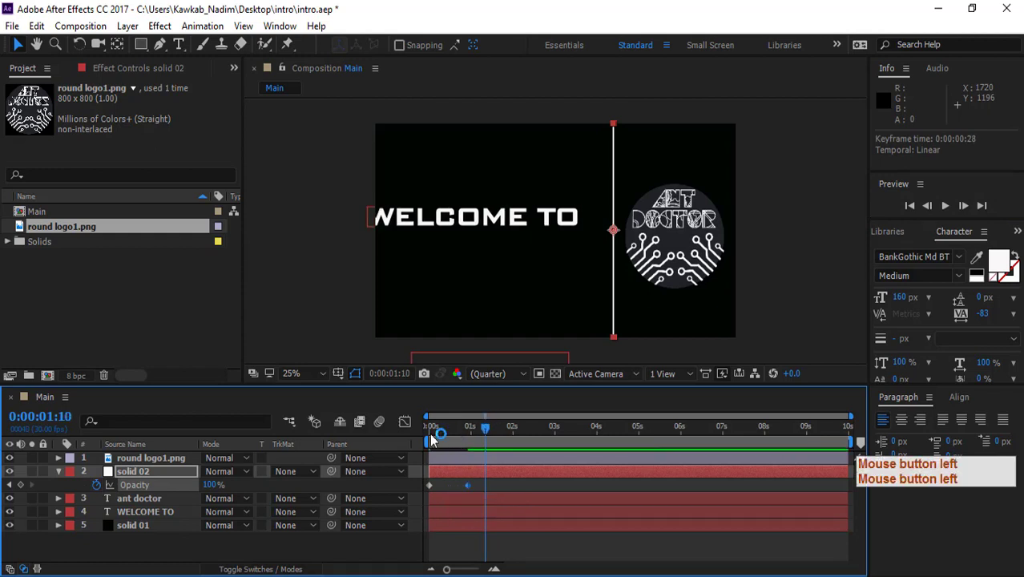
{"action": "left_click", "coordinate": [946, 207]}
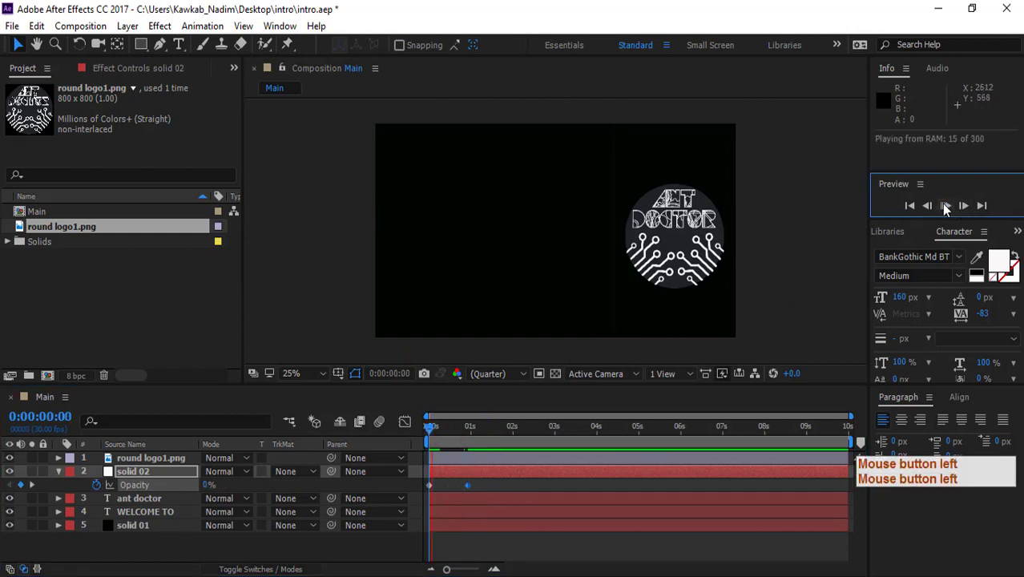
{"action": "left_click", "coordinate": [945, 206]}
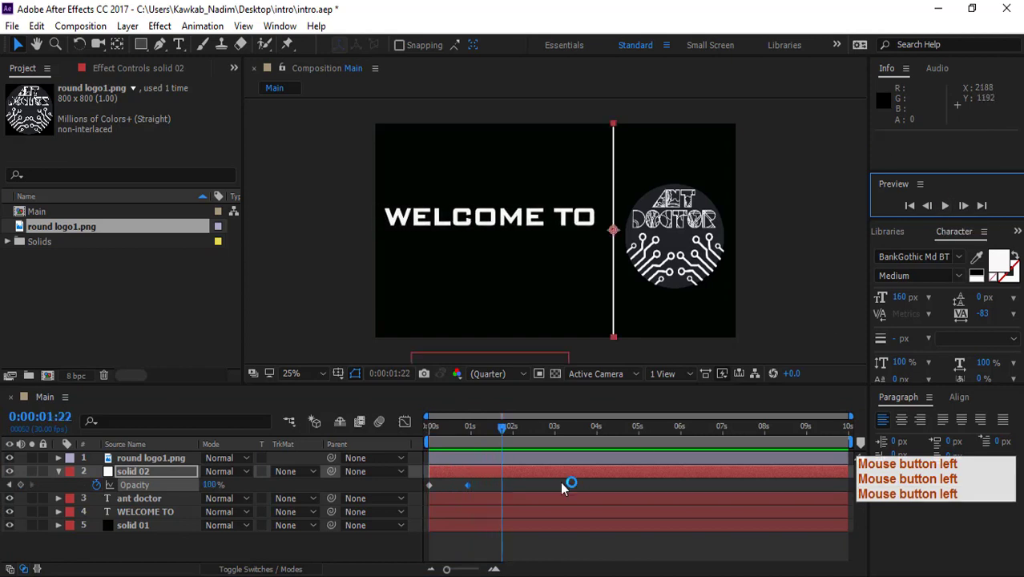
{"action": "left_click", "coordinate": [402, 443]}
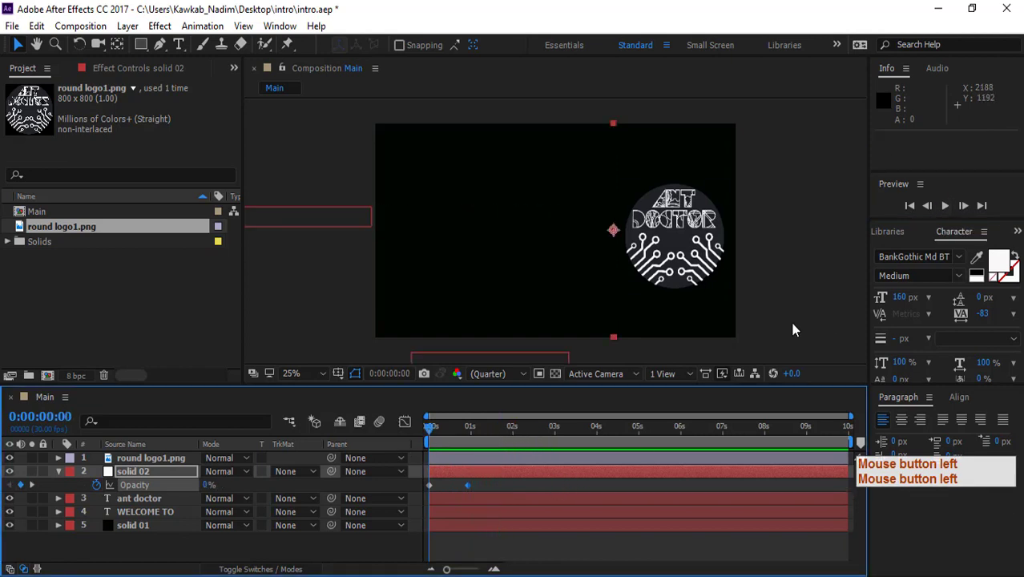
{"action": "left_click", "coordinate": [943, 207]}
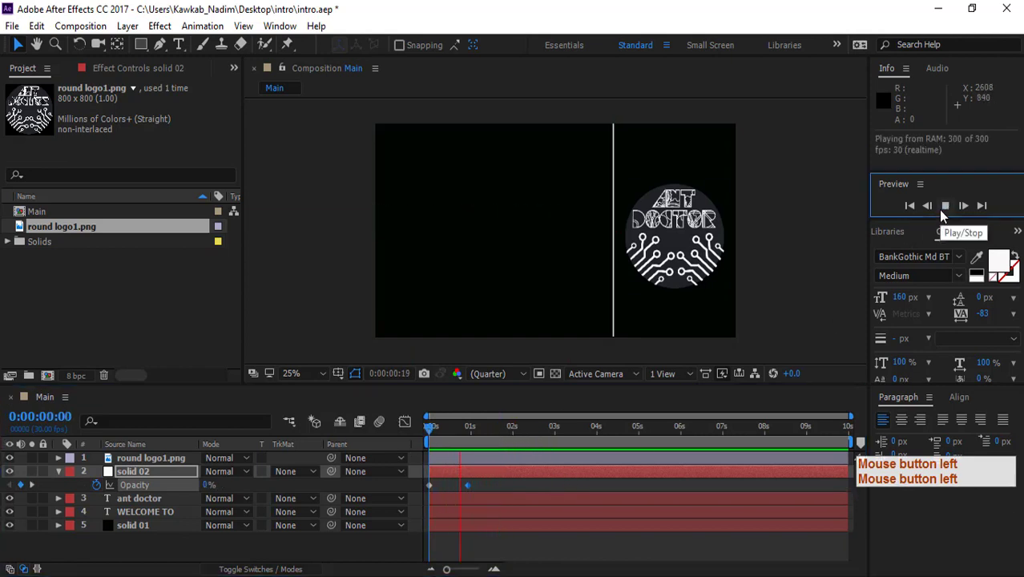
{"action": "left_click", "coordinate": [942, 208]}
- Move the solid 02 layer's second opacity keyframe to 0:00:01:28 and preview the line's fade-in from 0:00:00:00
{"action": "left_click_drag", "start_coordinate": [469, 484], "coordinate": [510, 485]}
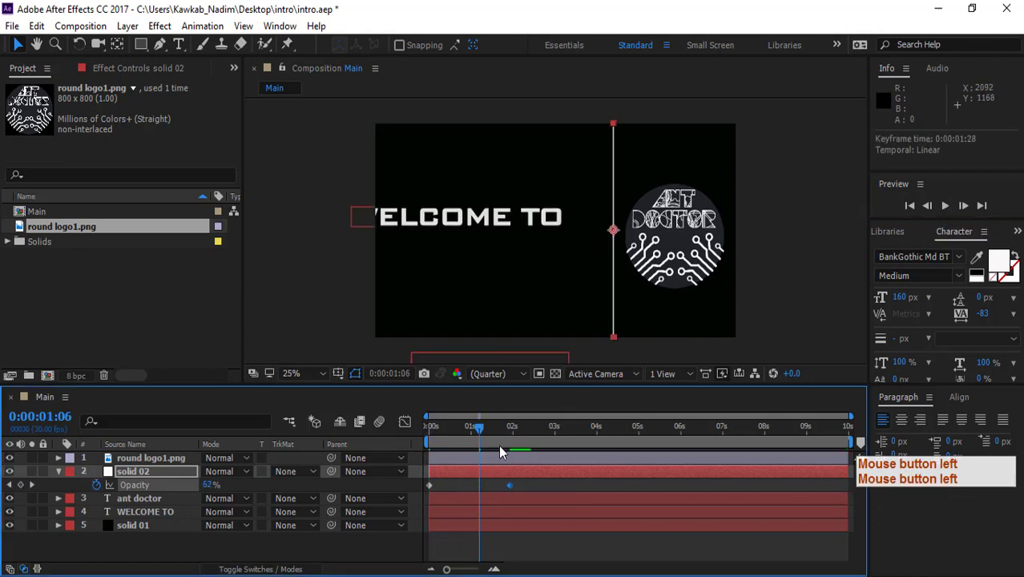
{"action": "key", "text": "Home"}
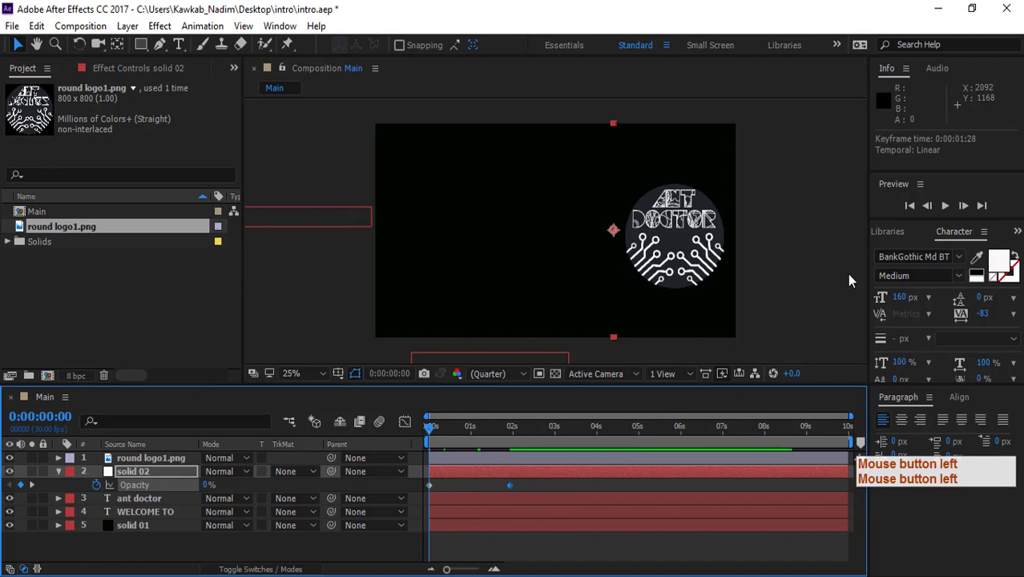
{"action": "left_click", "coordinate": [947, 206]}
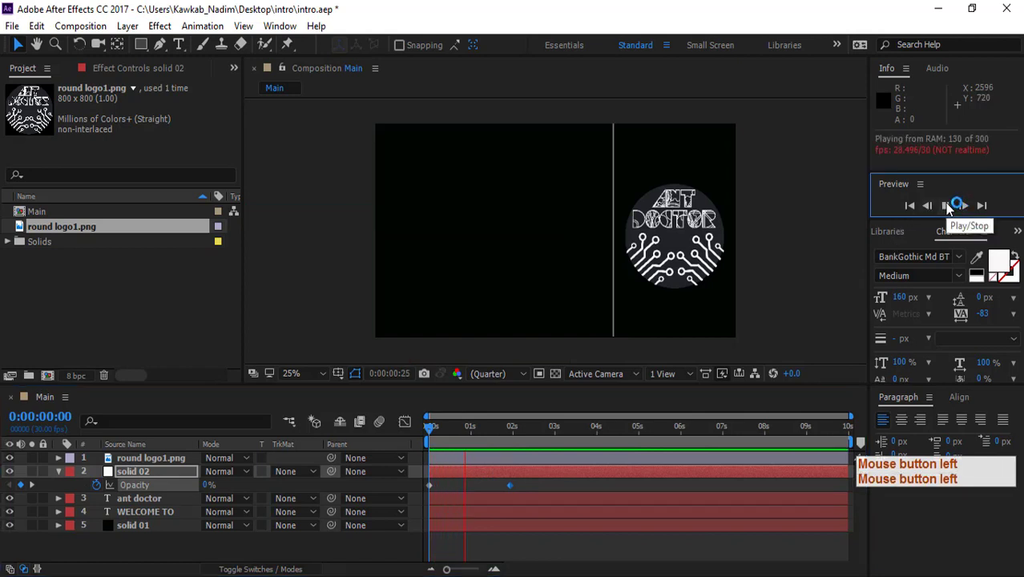
{"action": "left_click", "coordinate": [953, 205]}
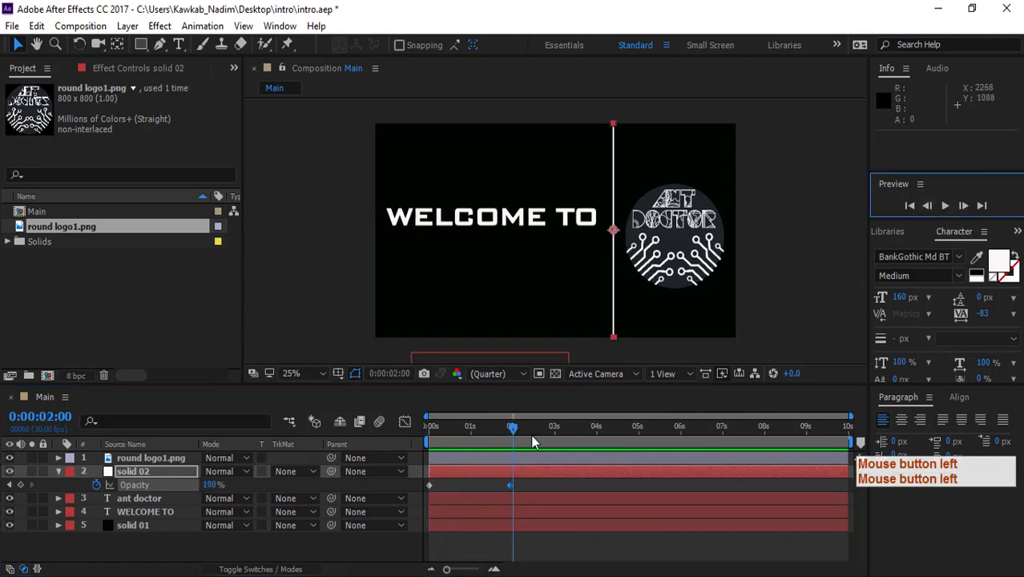
{"action": "left_click_drag", "start_coordinate": [516, 437], "coordinate": [411, 445]}
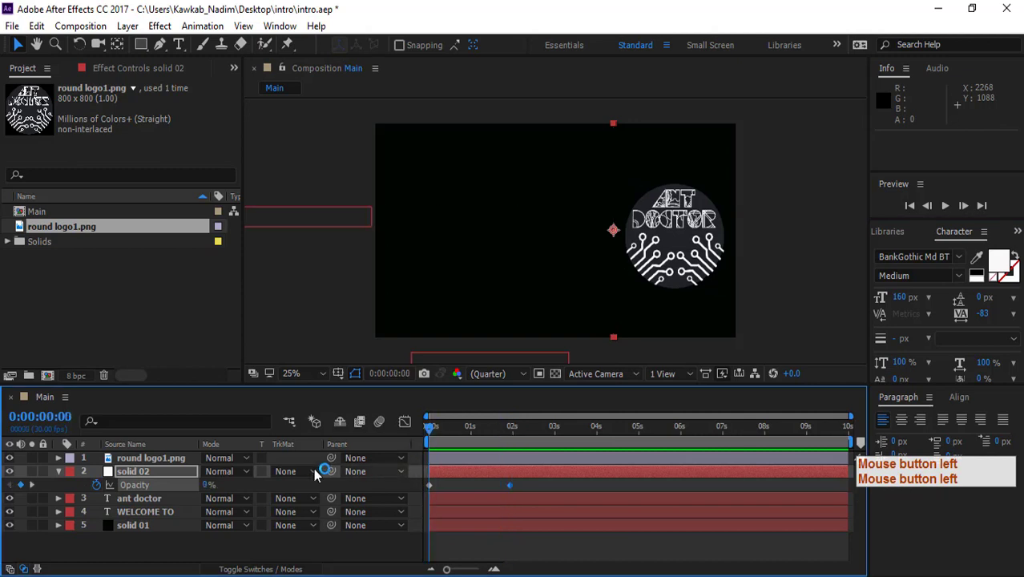
- Apply Easy Ease to both opacity keyframes of the solid 02 layer
{"action": "left_click", "coordinate": [134, 485]}
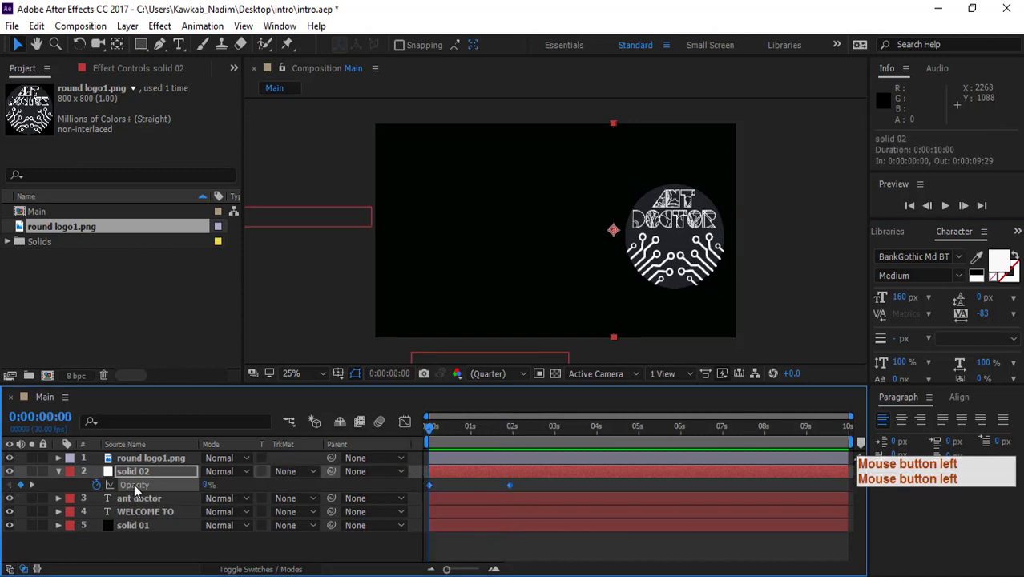
{"action": "right_click", "coordinate": [510, 487]}
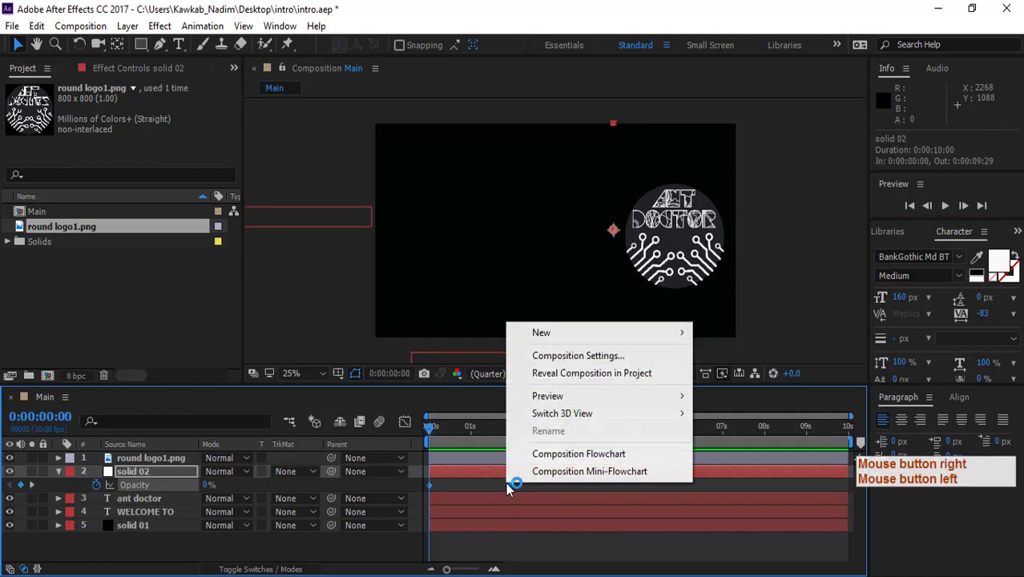
{"action": "right_click", "coordinate": [508, 484]}
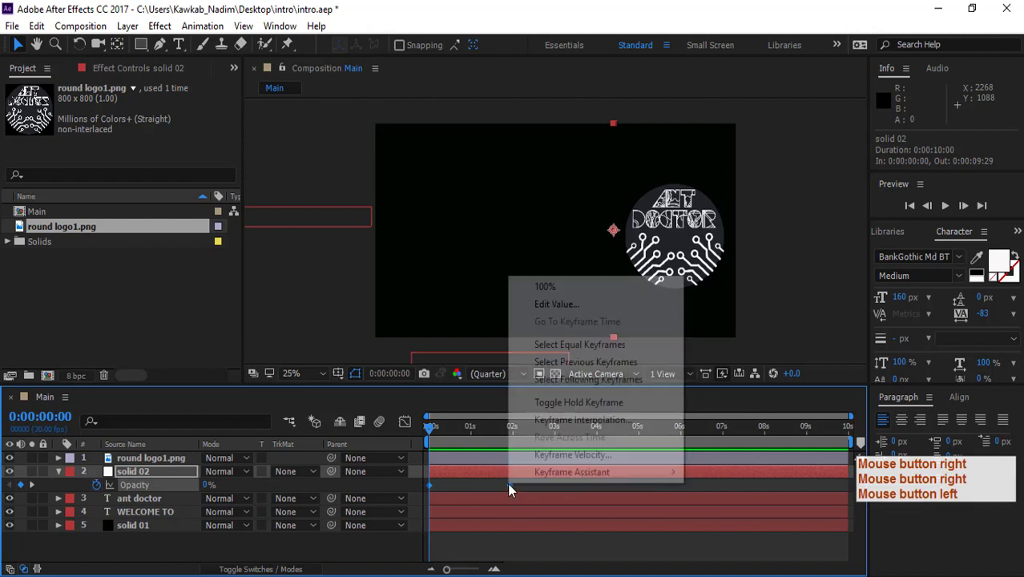
{"action": "mouse_move", "coordinate": [672, 472]}
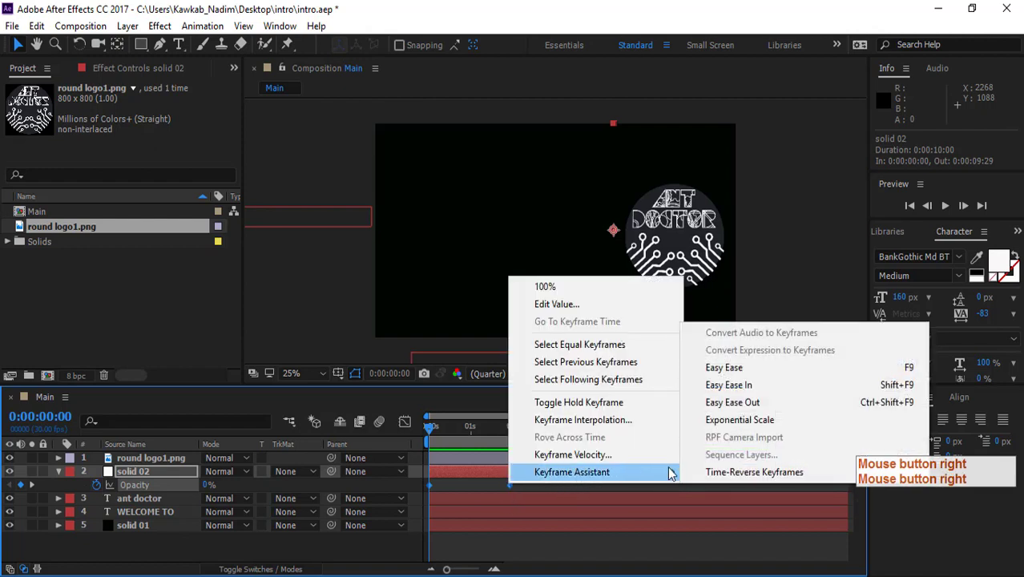
{"action": "left_click", "coordinate": [725, 367]}
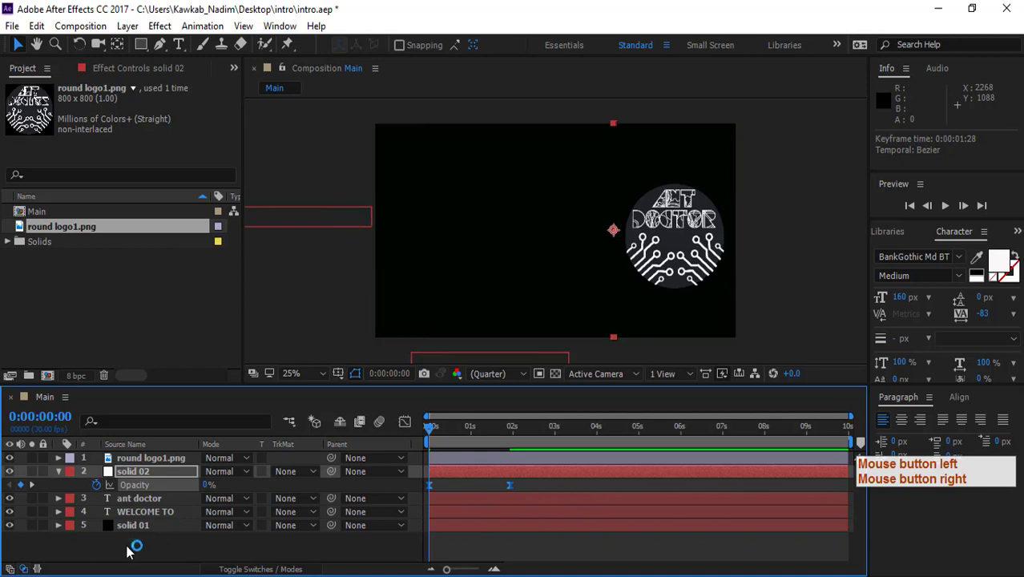
- Add opacity keyframes at 100% to the round logo1.png layer at 0:00:00:00 and 0:00:01:29
{"action": "left_click", "coordinate": [138, 458]}
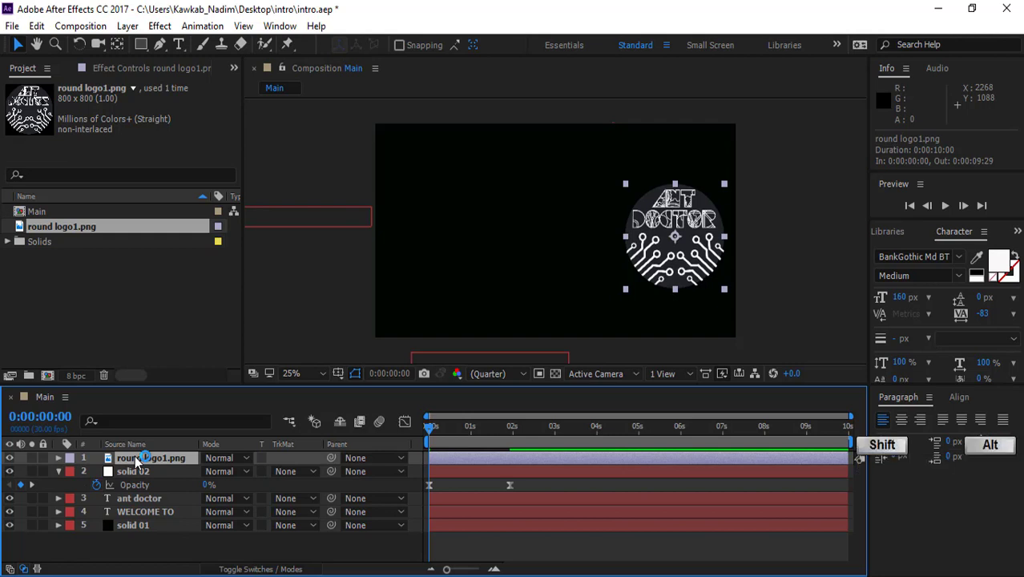
{"action": "key", "text": "shift+alt+t"}
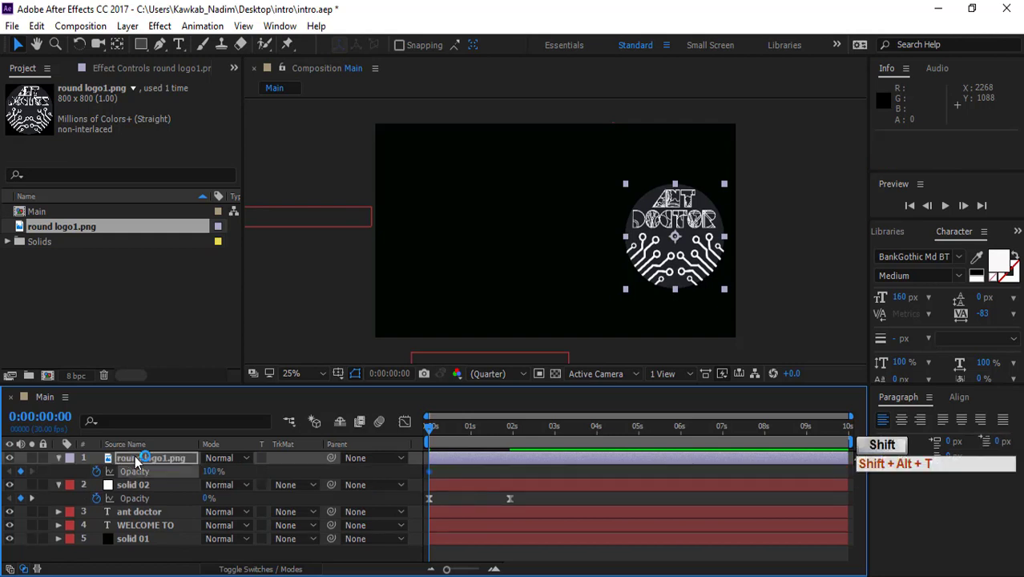
{"action": "key", "text": "shift+Page_Down"}
{"action": "key", "text": "shift+Page_Down"}
{"action": "key", "text": "shift+Page_Down"}
{"action": "key", "text": "shift+Page_Down"}
{"action": "key", "text": "shift+Page_Down"}
{"action": "key", "text": "shift+Page_Down"}
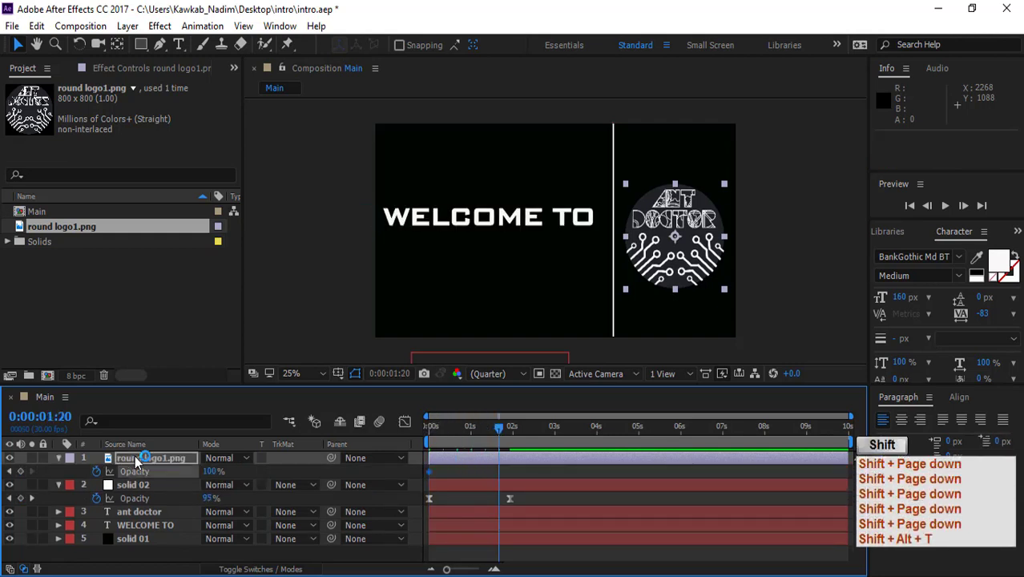
{"action": "key", "text": "shift+Page_Down"}
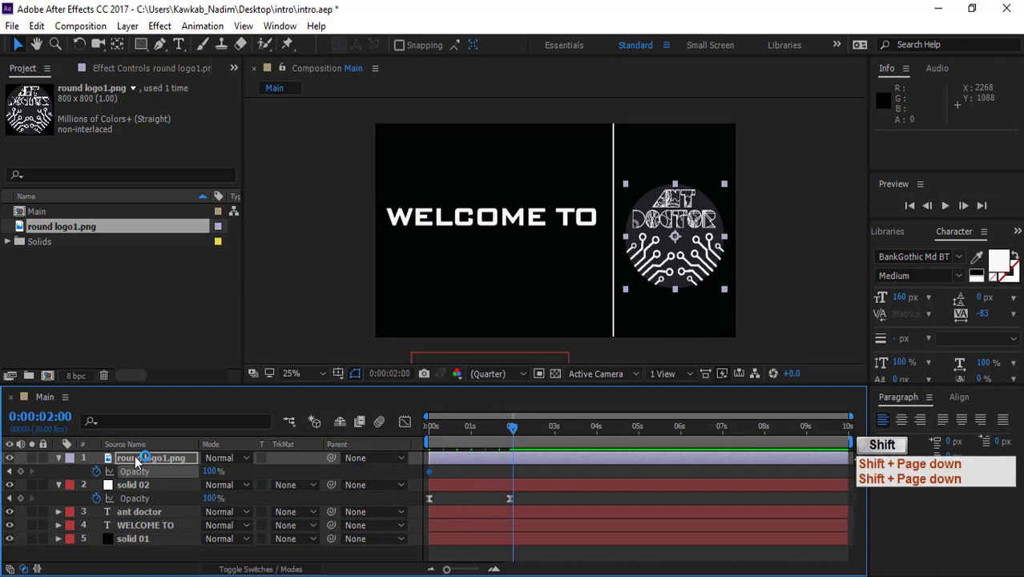
{"action": "left_click", "coordinate": [513, 433]}
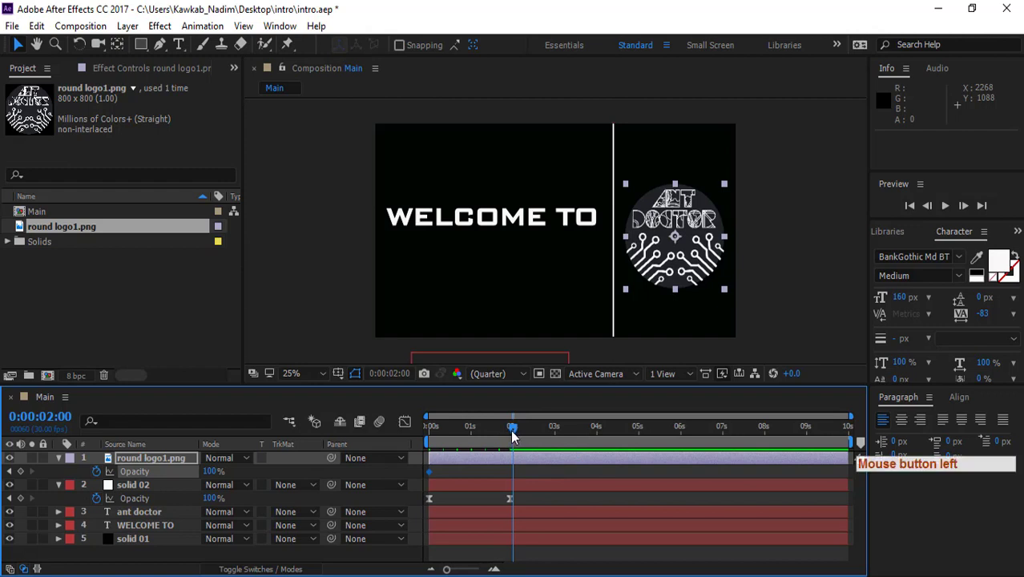
{"action": "left_click_drag", "start_coordinate": [512, 432], "coordinate": [510, 431]}
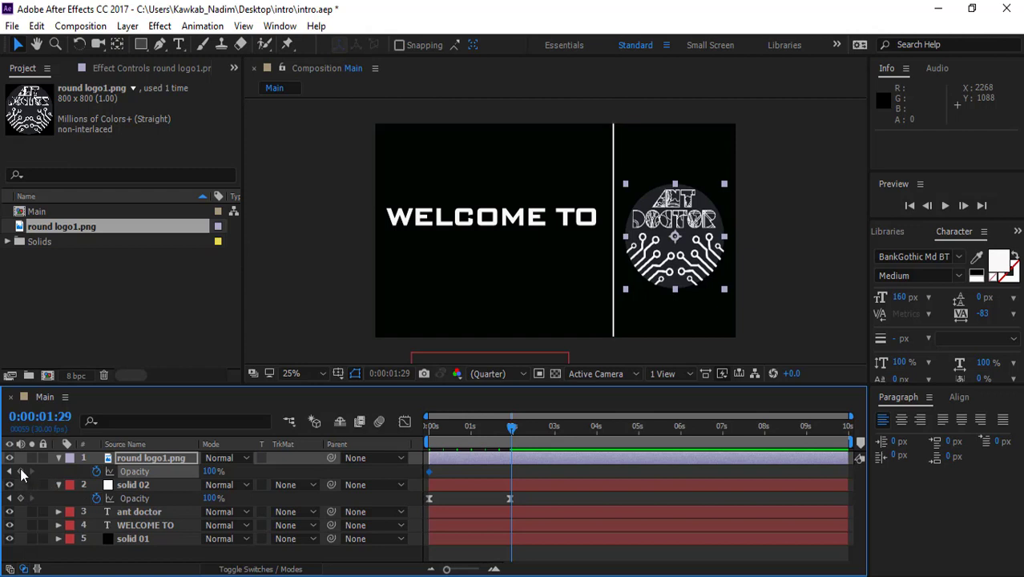
{"action": "left_click", "coordinate": [20, 471]}
- Set the round logo1.png layer's opacity to 0% at 0:00:00:00 and preview the logo's fade-in
{"action": "left_click_drag", "start_coordinate": [514, 432], "coordinate": [427, 428]}
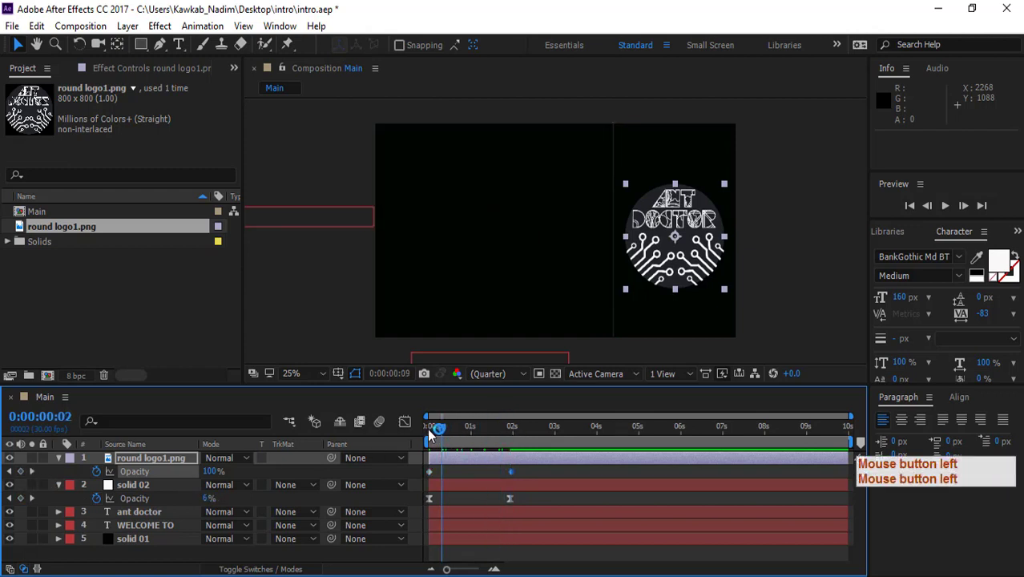
{"action": "left_click", "coordinate": [210, 471]}
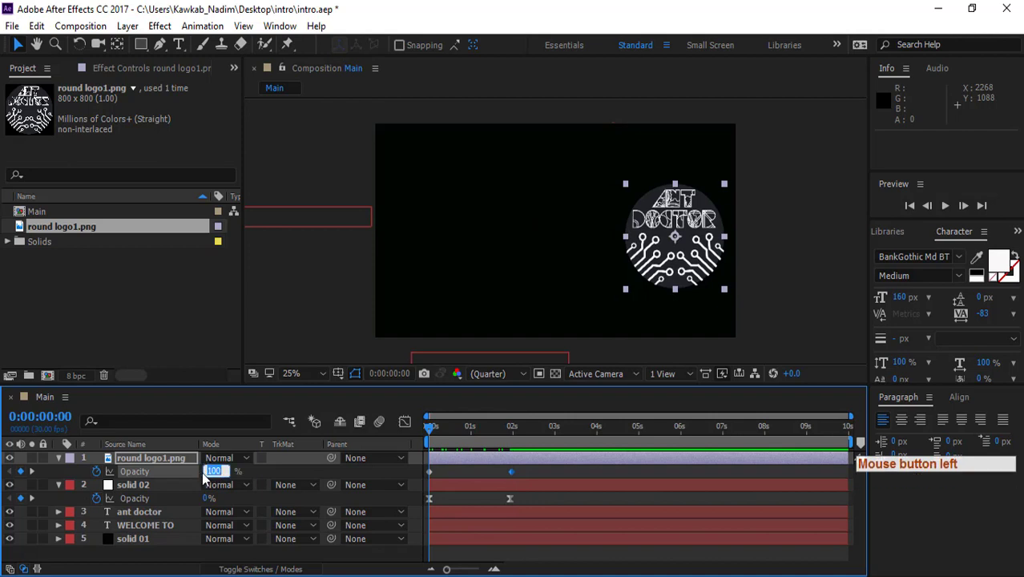
{"action": "key", "text": "Return"}
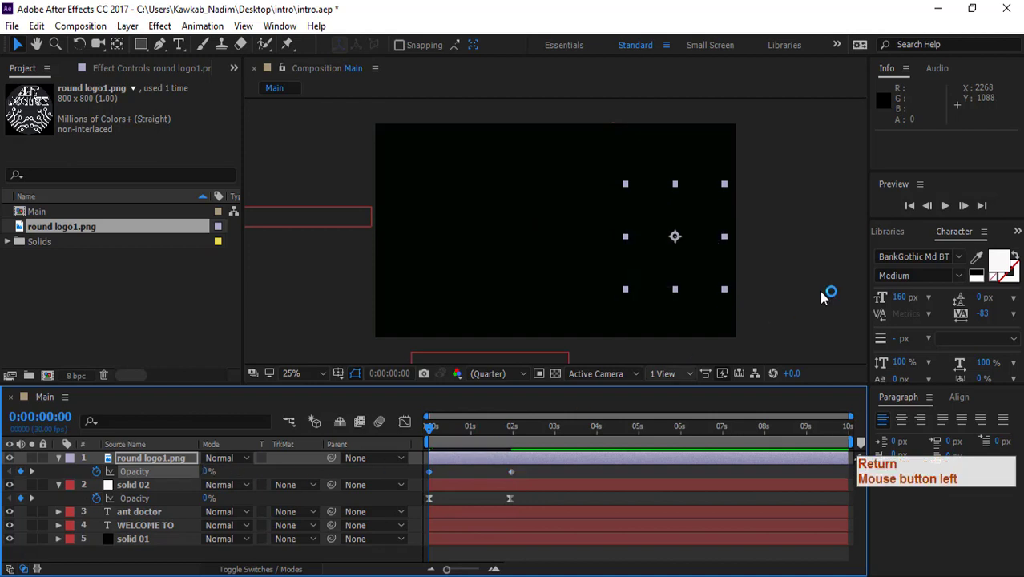
{"action": "left_click", "coordinate": [945, 207]}
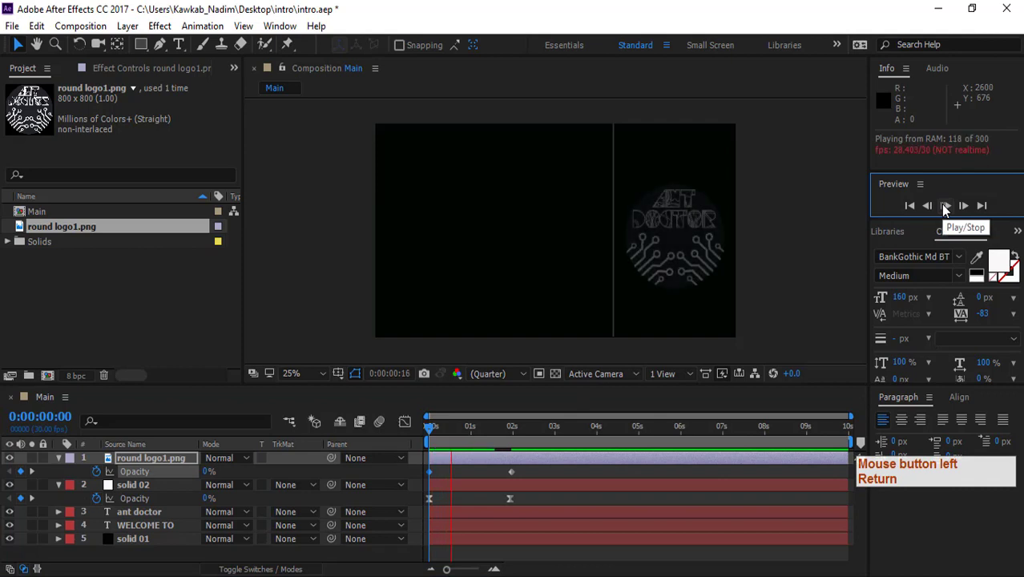
{"action": "left_click", "coordinate": [945, 206]}
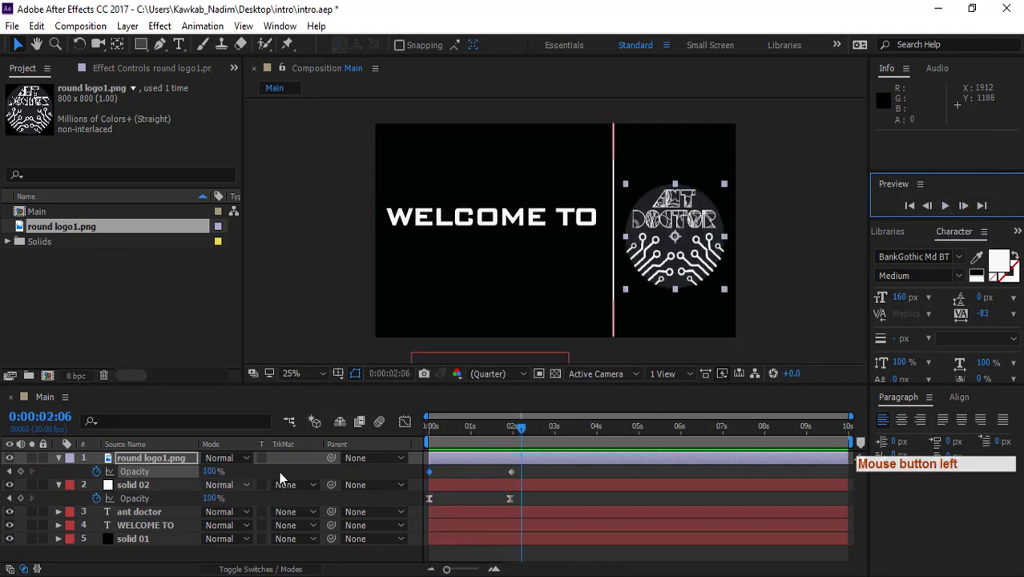
- Apply Easy Ease to both opacity keyframes of the round logo1.png layer
{"action": "left_click", "coordinate": [129, 474]}
{"action": "right_click", "coordinate": [513, 473]}
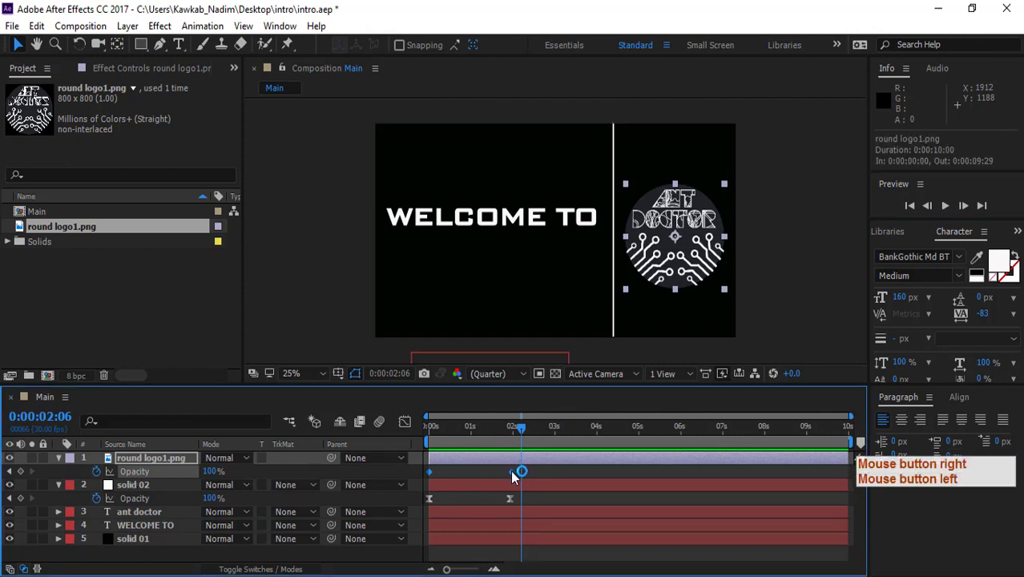
{"action": "mouse_move", "coordinate": [609, 459]}
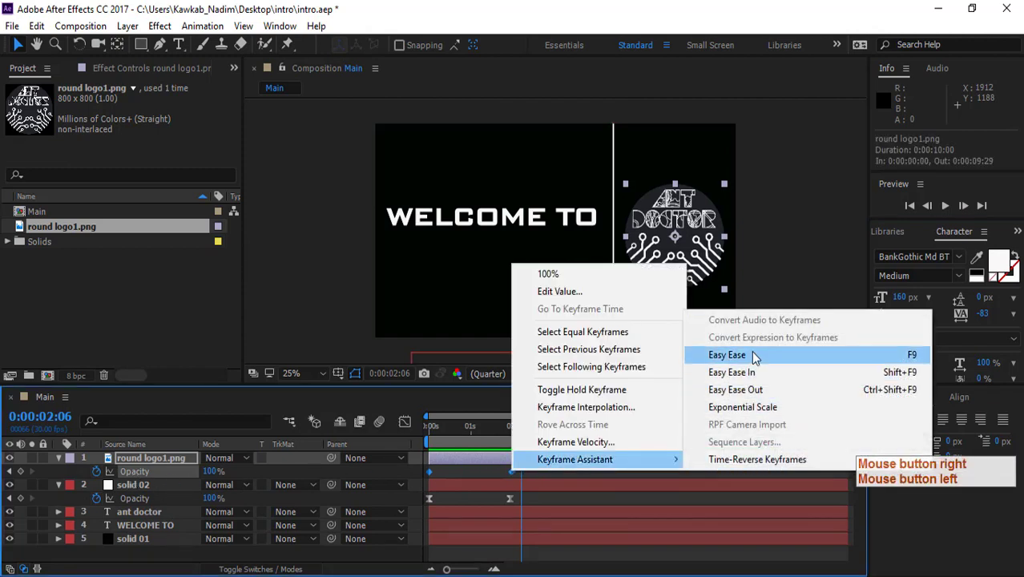
{"action": "left_click", "coordinate": [753, 355]}
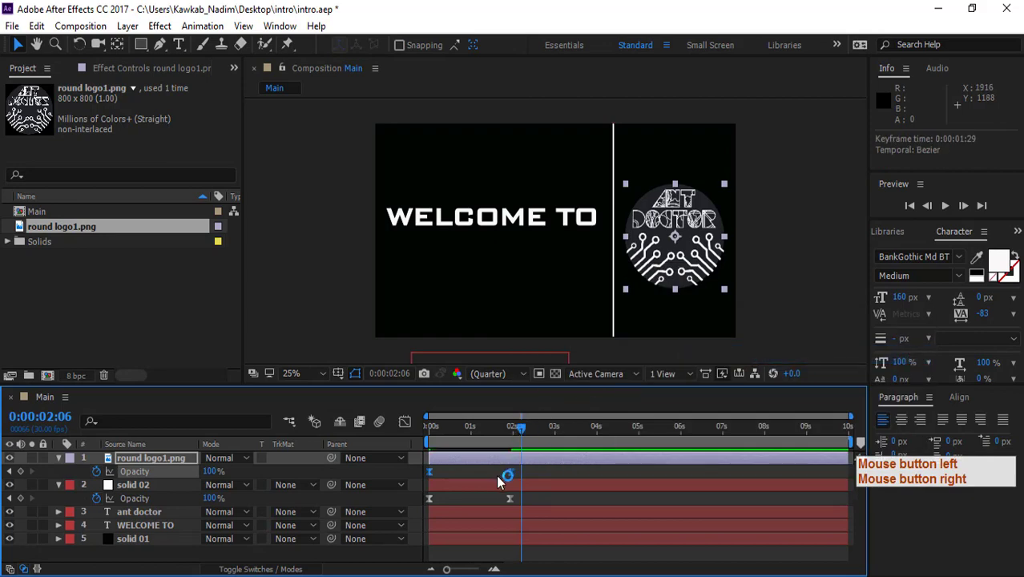
- Shift the round logo1.png layer's opacity keyframes one frame earlier, ending at 0:00:01:28, and preview the animation from the start
{"action": "left_click_drag", "start_coordinate": [497, 475], "coordinate": [512, 474]}
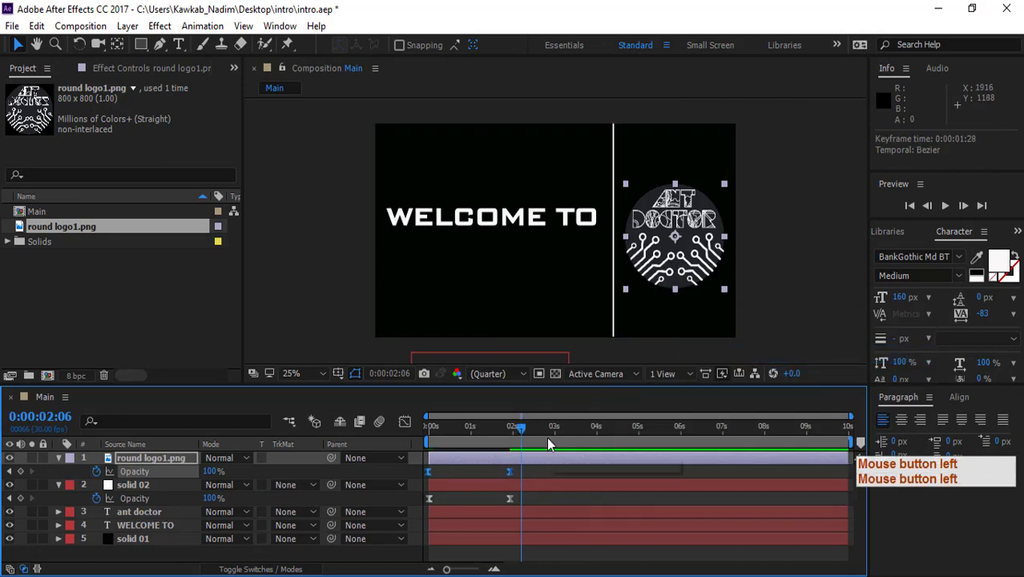
{"action": "left_click_drag", "start_coordinate": [521, 427], "coordinate": [408, 443]}
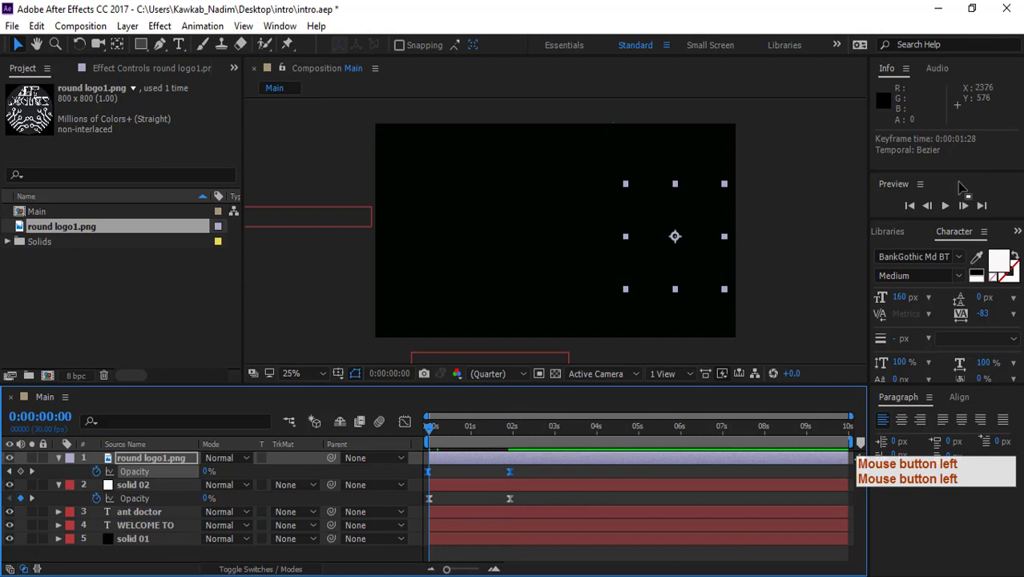
{"action": "left_click", "coordinate": [946, 205]}
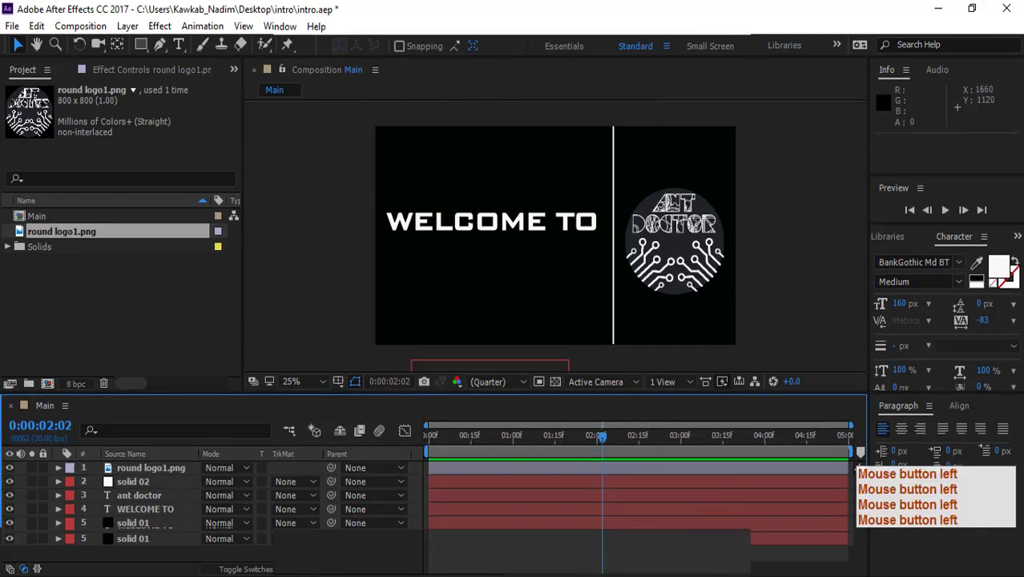
- Set the Main composition's duration to 0:00:05:00 in the composition settings
{"action": "key", "text": "ctrl+k"}
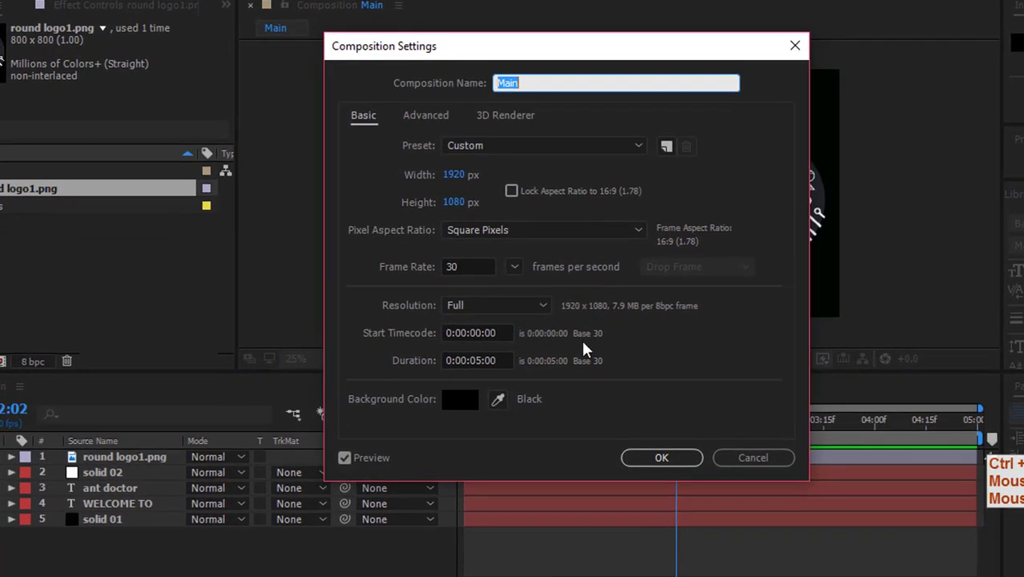
{"action": "left_click", "coordinate": [567, 77]}
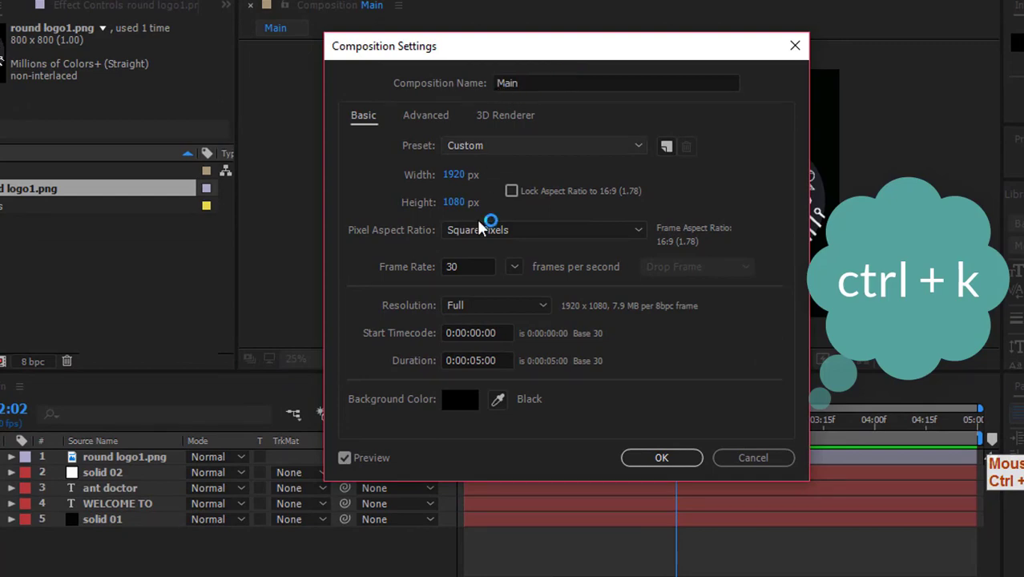
{"action": "left_click", "coordinate": [475, 361]}
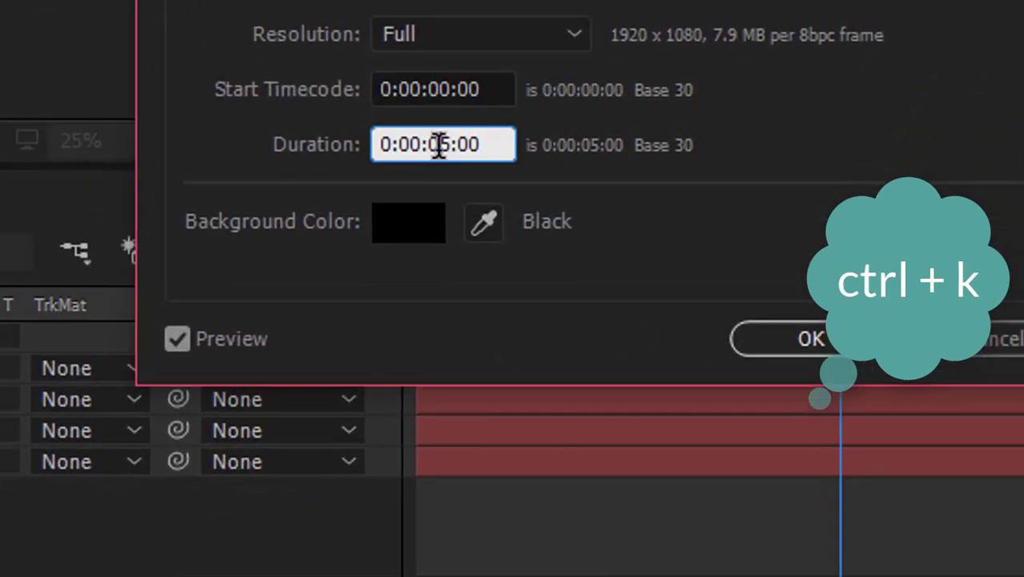
{"action": "left_click_drag", "start_coordinate": [443, 144], "coordinate": [451, 145]}
{"action": "left_click", "coordinate": [811, 338]}
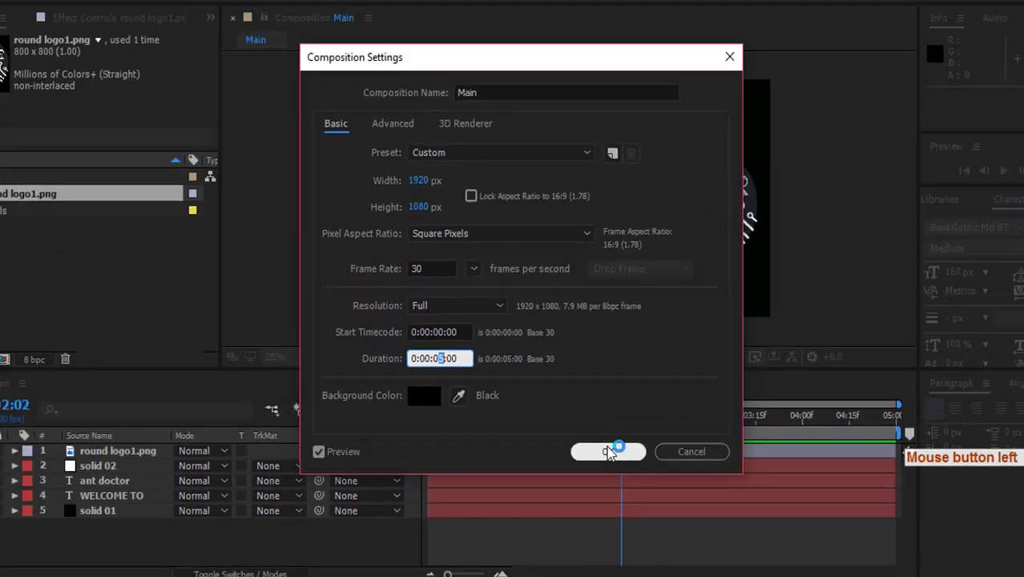
{"action": "left_click", "coordinate": [811, 338]}
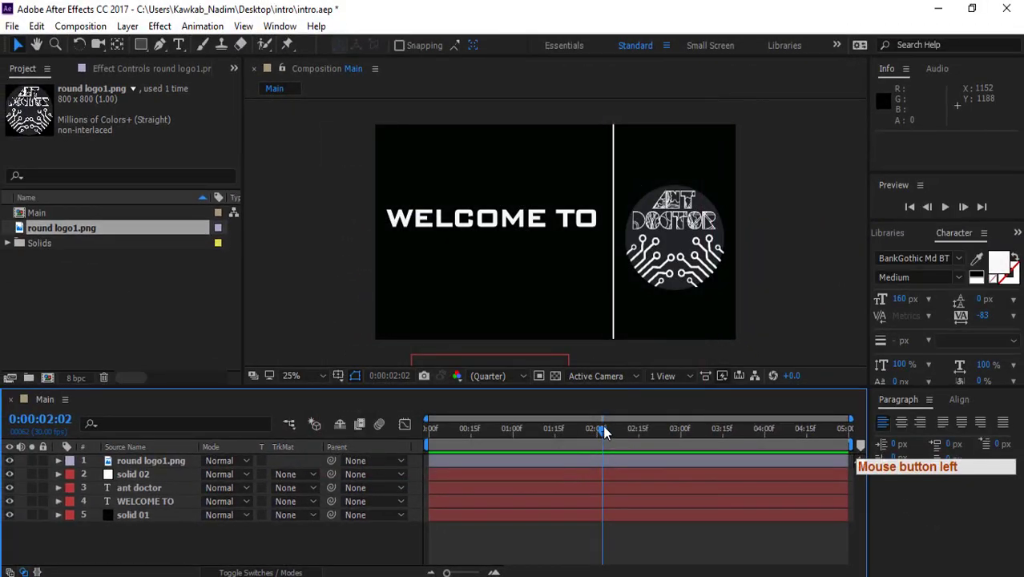
- Scrub through the shortened composition and preview the whole intro from 0:00:00:00
{"action": "left_click_drag", "start_coordinate": [605, 432], "coordinate": [797, 432]}
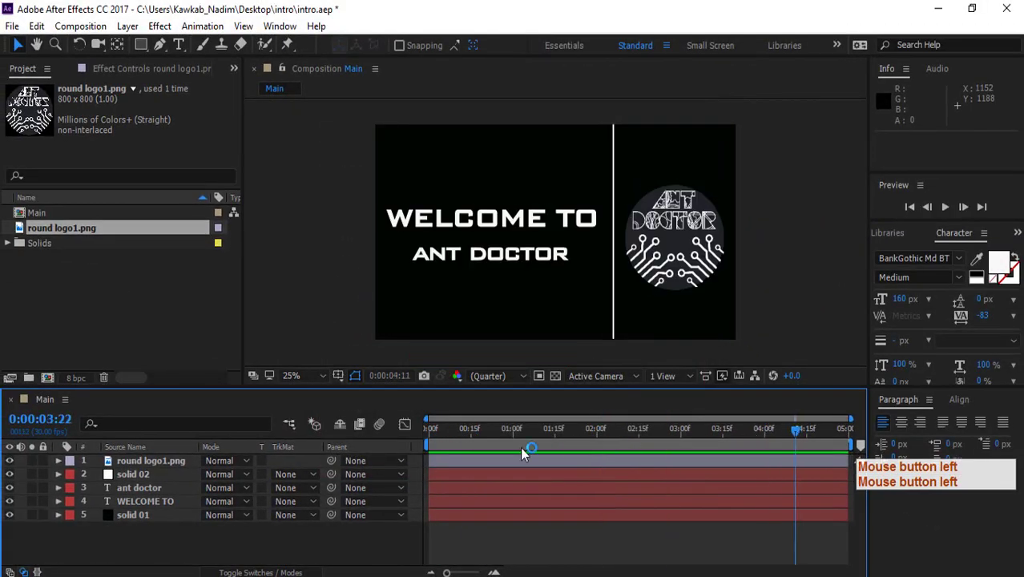
{"action": "left_click_drag", "start_coordinate": [521, 449], "coordinate": [415, 450]}
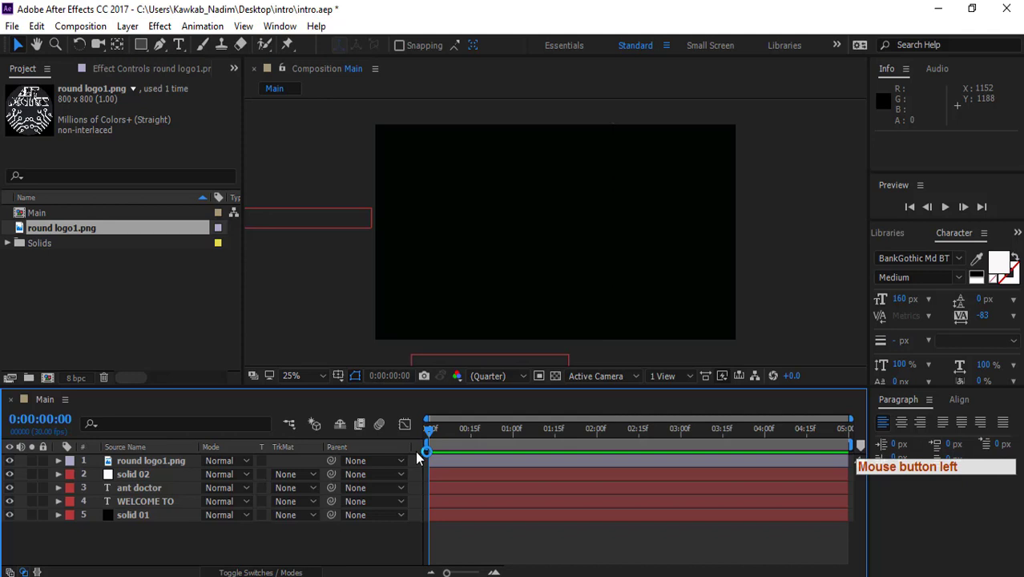
{"action": "left_click", "coordinate": [943, 207]}
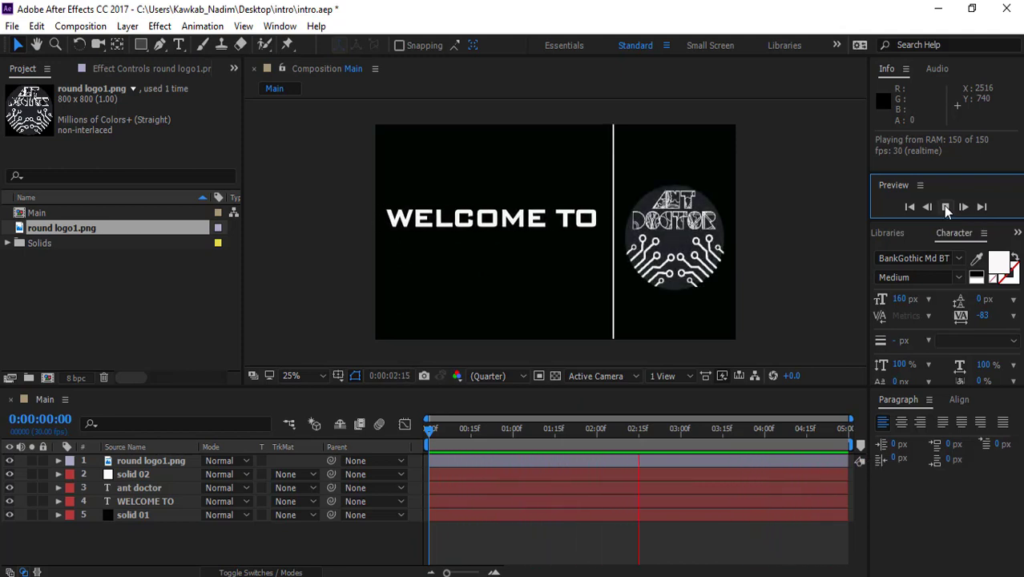
{"action": "left_click", "coordinate": [946, 207]}
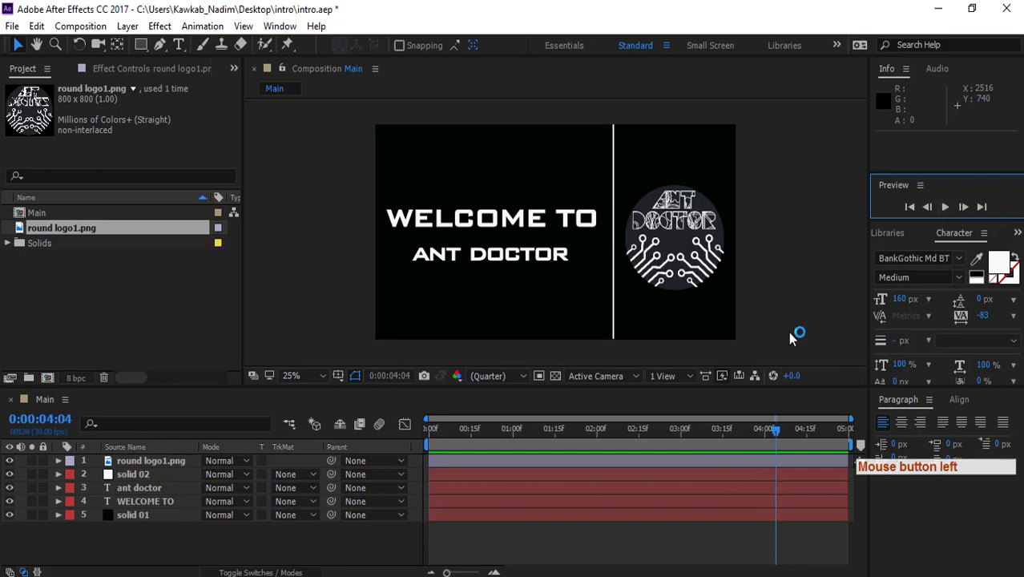
- Import Quick Text Reveal.wav from the intro folder and add it to the Main composition beneath the solid 01 layer
{"action": "left_click", "coordinate": [122, 559]}
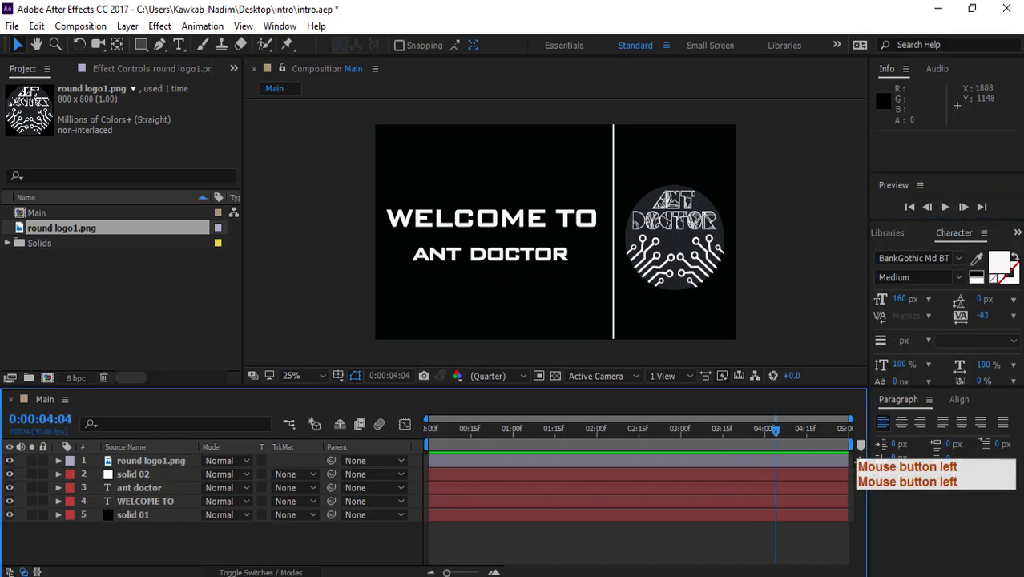
{"action": "left_click", "coordinate": [954, 526]}
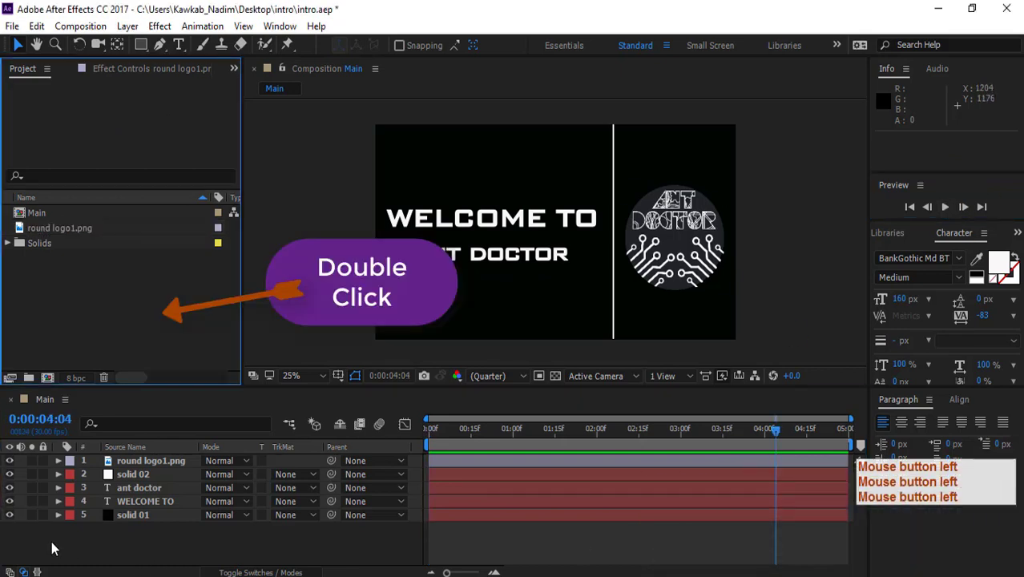
{"action": "double_click", "coordinate": [38, 313]}
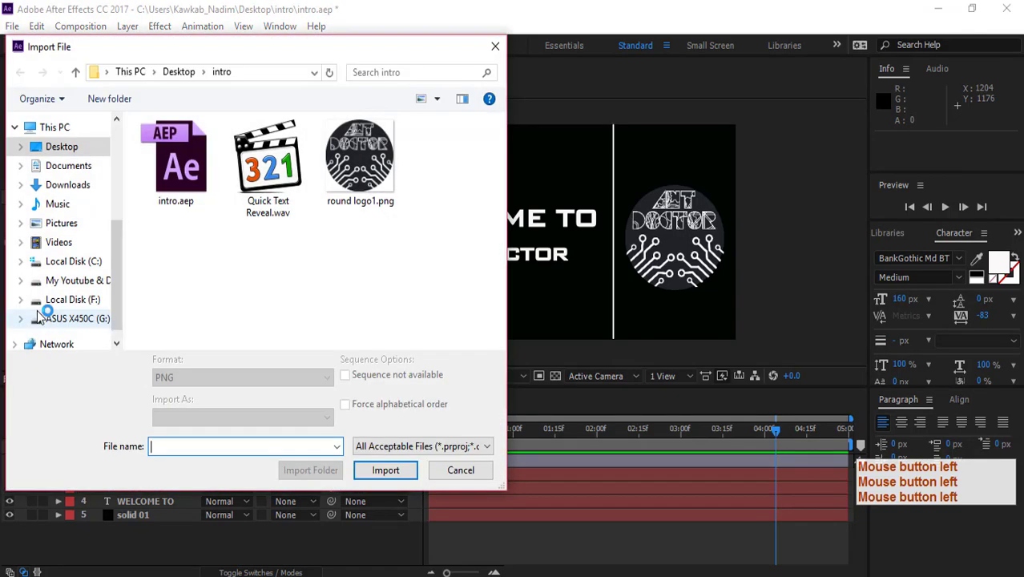
{"action": "left_click", "coordinate": [268, 164]}
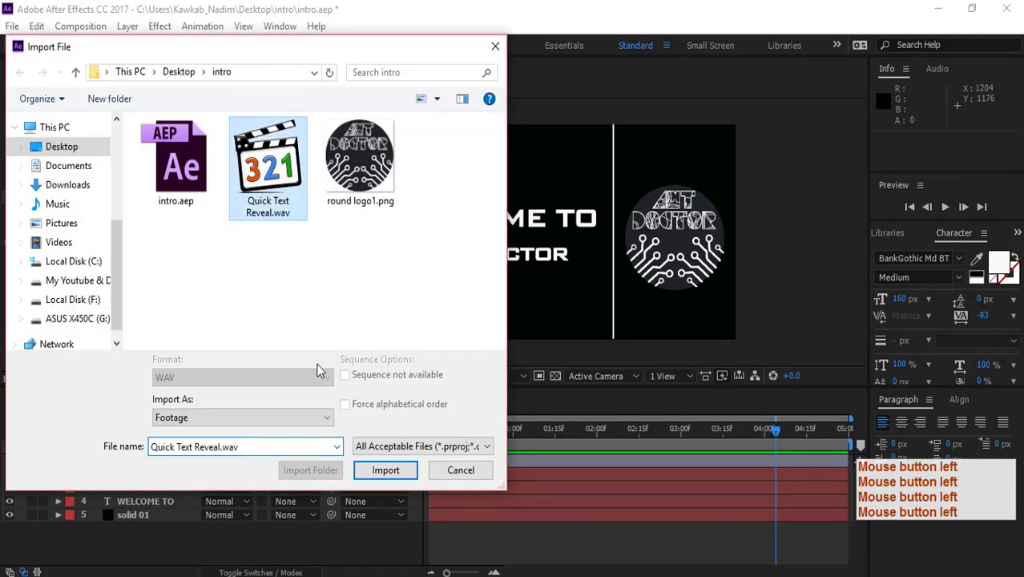
{"action": "left_click", "coordinate": [383, 471]}
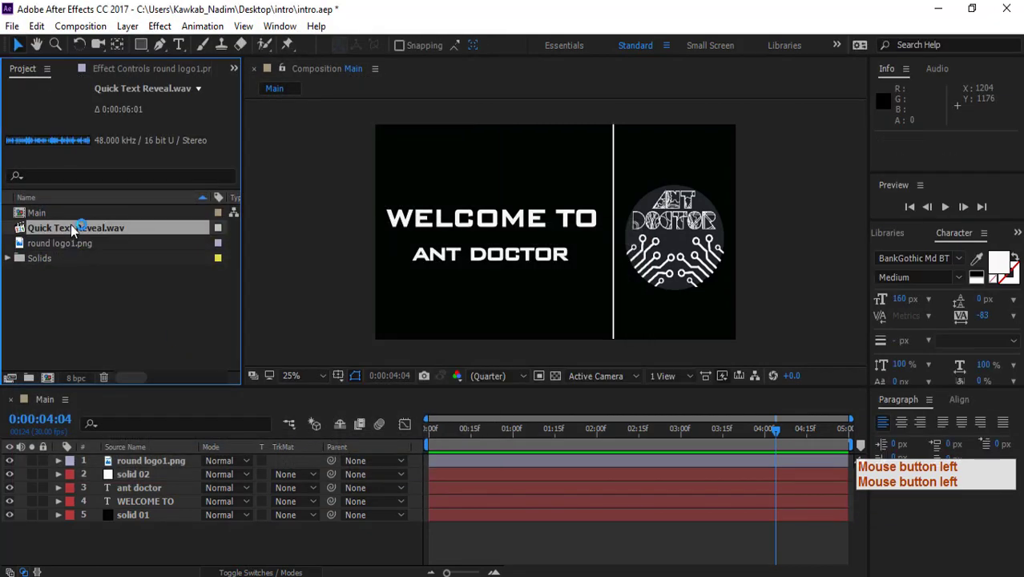
{"action": "left_click_drag", "start_coordinate": [70, 224], "coordinate": [109, 529]}
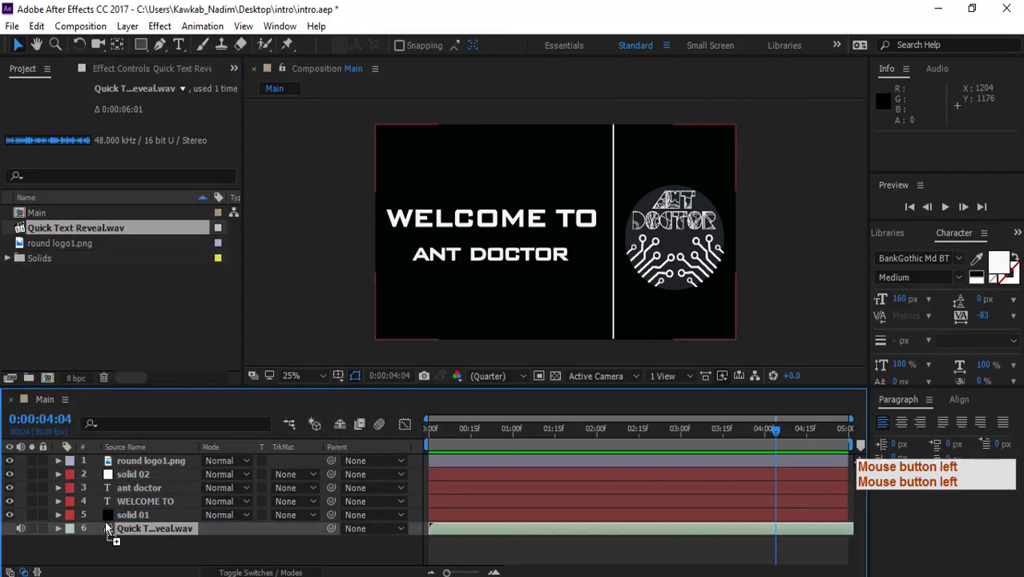
- Preview the intro with its audio track from 0:00:00:00
{"action": "left_click_drag", "start_coordinate": [771, 431], "coordinate": [406, 446]}
{"action": "left_click", "coordinate": [945, 207]}
{"action": "left_click", "coordinate": [940, 210]}
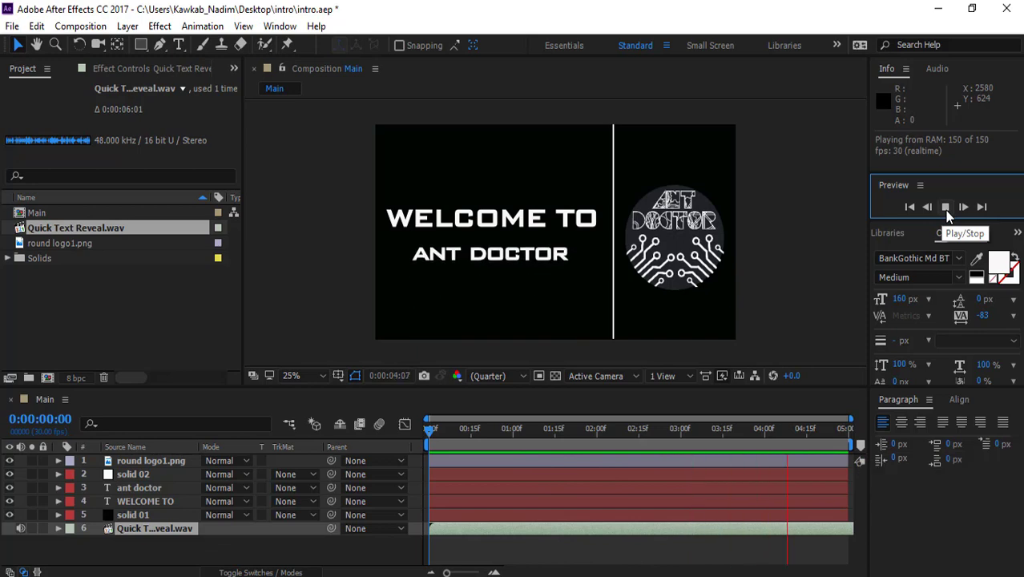
- Pre-compose the ant doctor and WELCOME TO layers into a new composition named text
{"action": "left_click", "coordinate": [138, 488]}
{"action": "left_click", "coordinate": [143, 502], "text": "ctrl"}
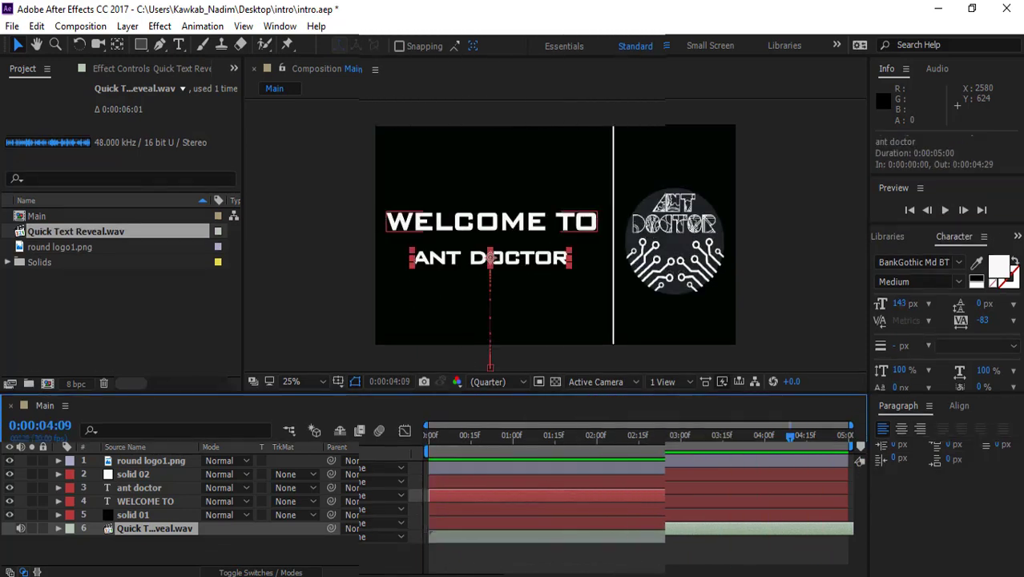
{"action": "key", "text": "shift"}
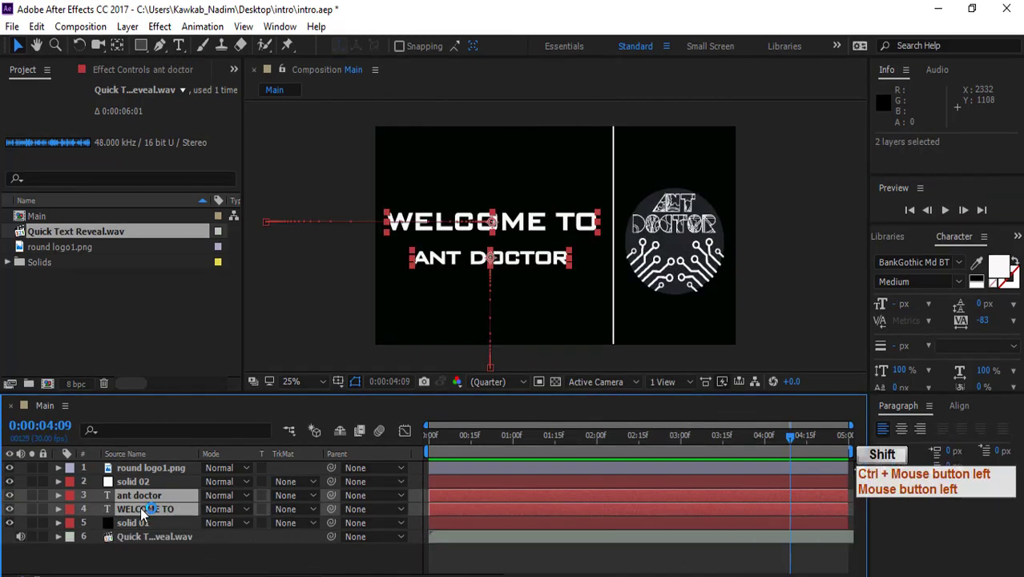
{"action": "key", "text": "ctrl+shift+c"}
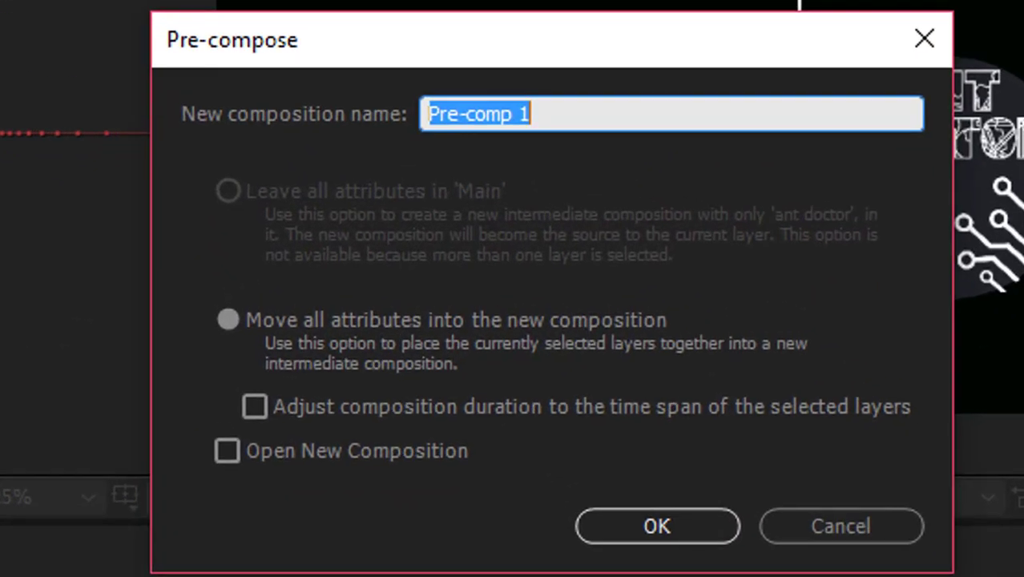
{"action": "type", "text": "text"}
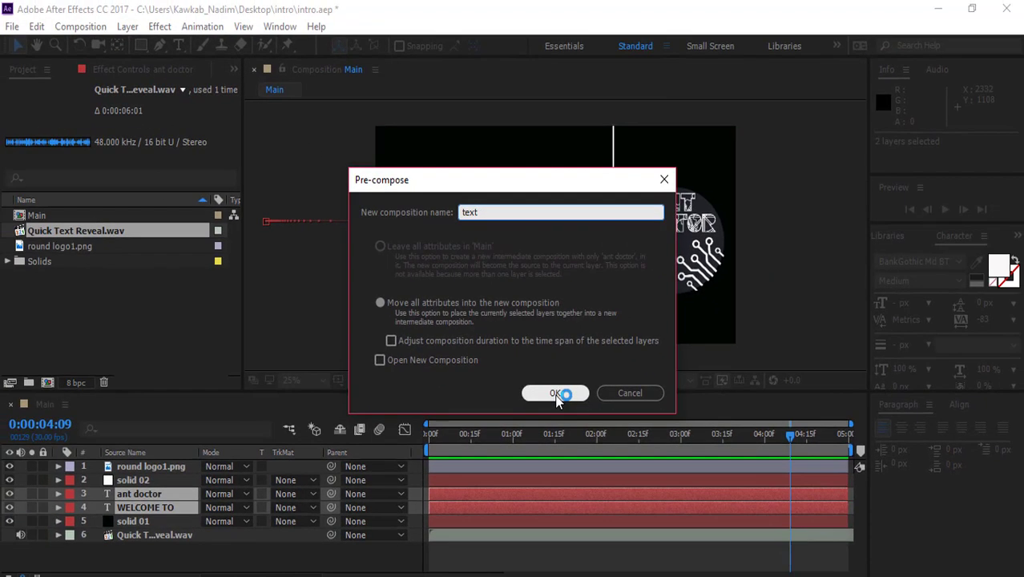
{"action": "left_click", "coordinate": [657, 526]}
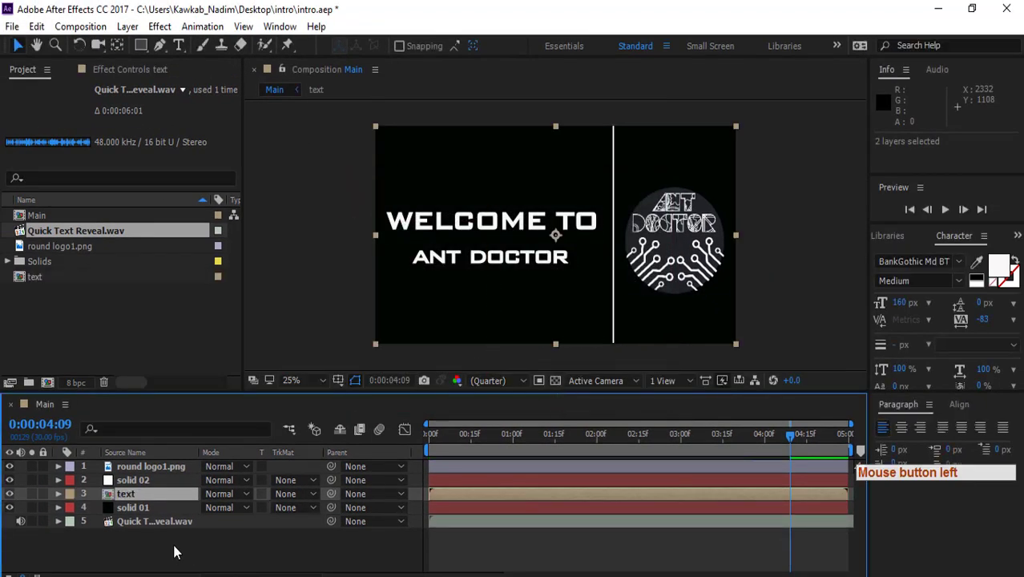
- Pre-compose the round logo1.png layer as logo, moving all attributes into the new composition
{"action": "left_click", "coordinate": [131, 470]}
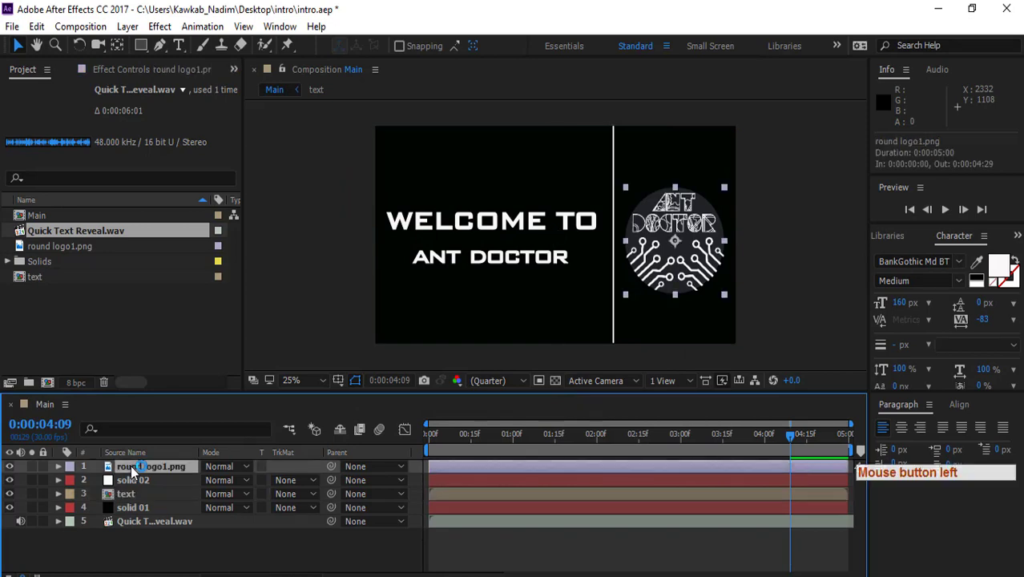
{"action": "key", "text": "ctrl+shift+c"}
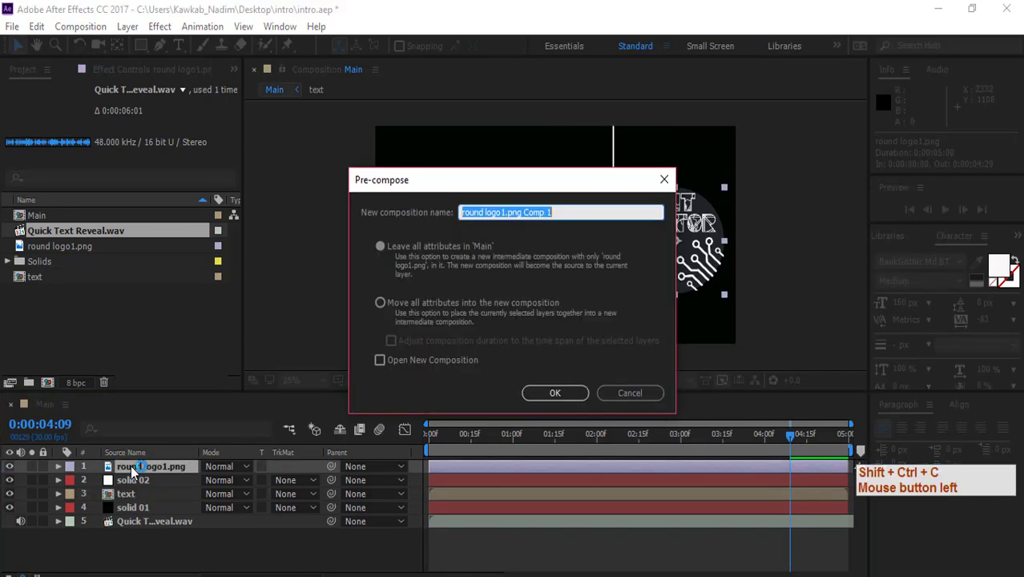
{"action": "type", "text": "logo"}
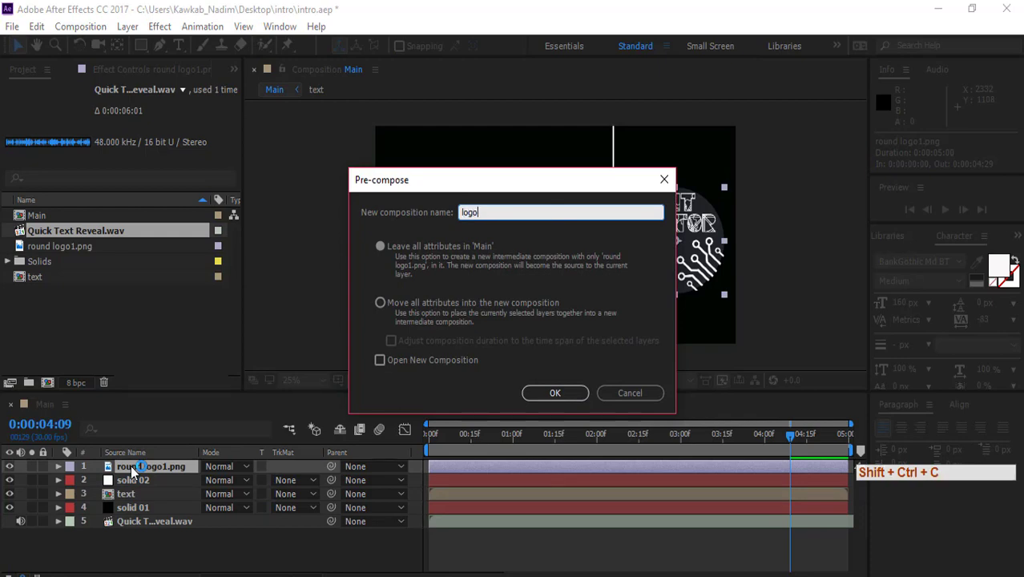
{"action": "left_click", "coordinate": [388, 301]}
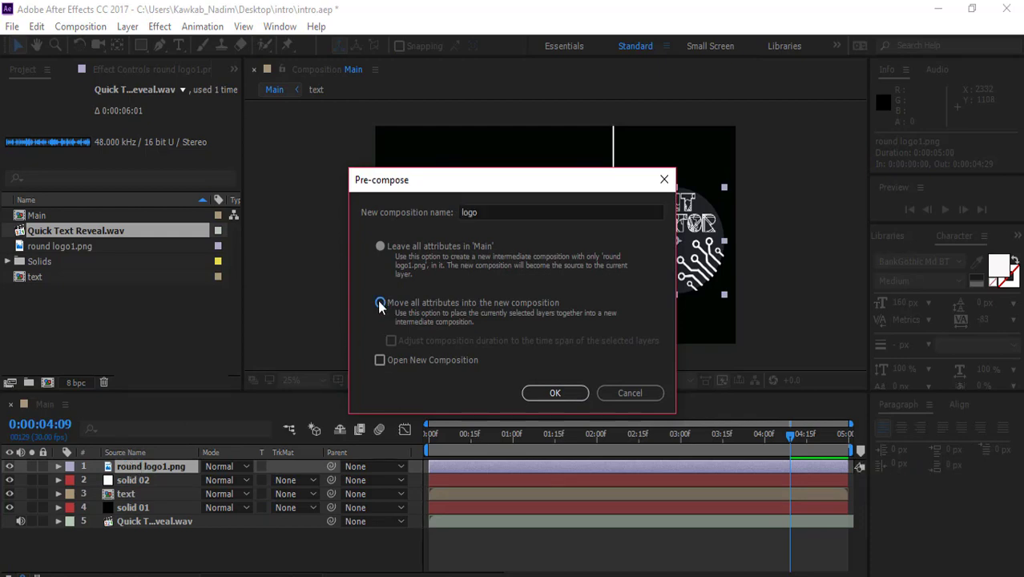
{"action": "left_click", "coordinate": [552, 394]}
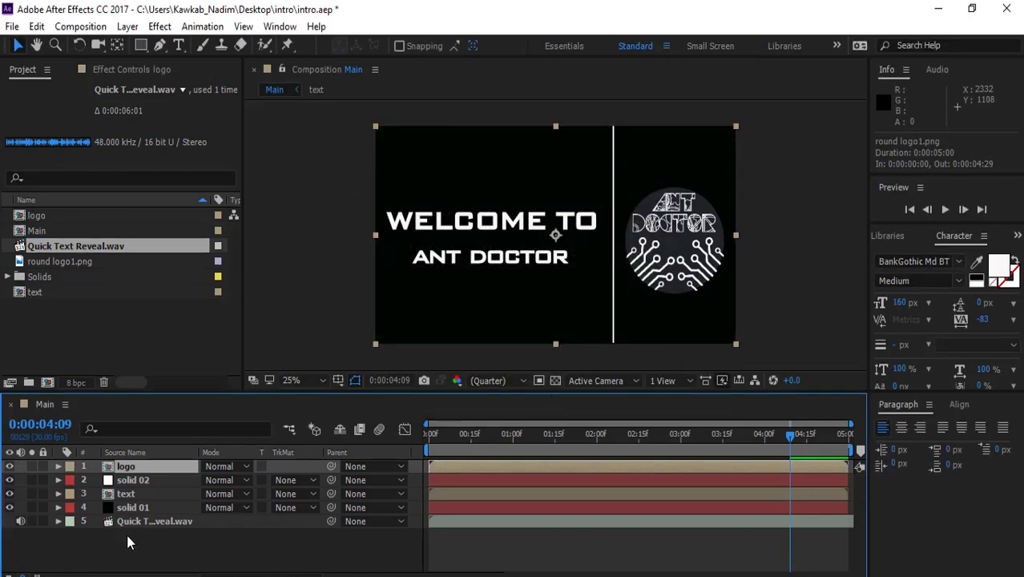
- Open the text composition and open the ant doctor layer's text for editing
{"action": "double_click", "coordinate": [127, 494]}
{"action": "left_click", "coordinate": [138, 466]}
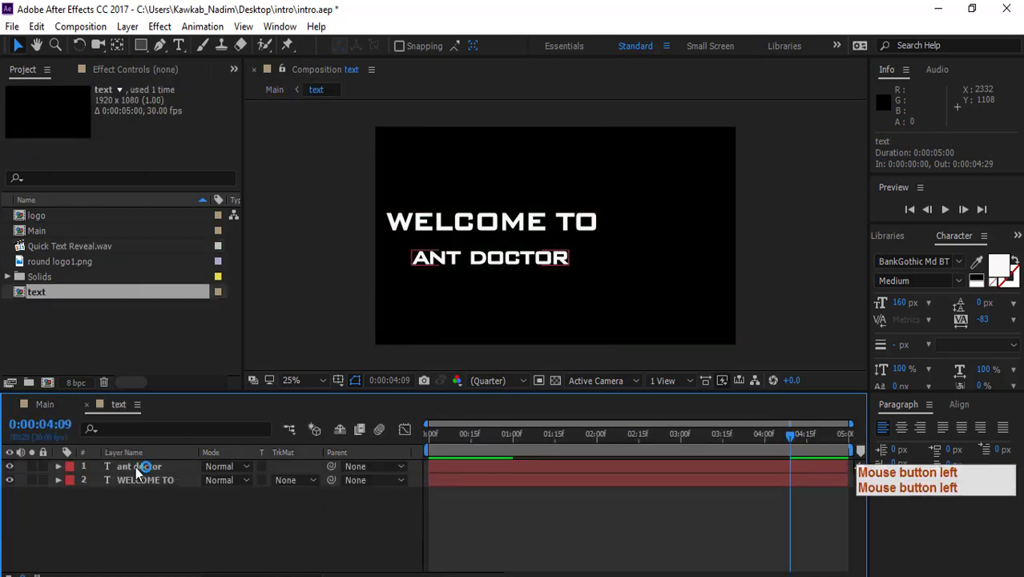
{"action": "left_click", "coordinate": [136, 467]}
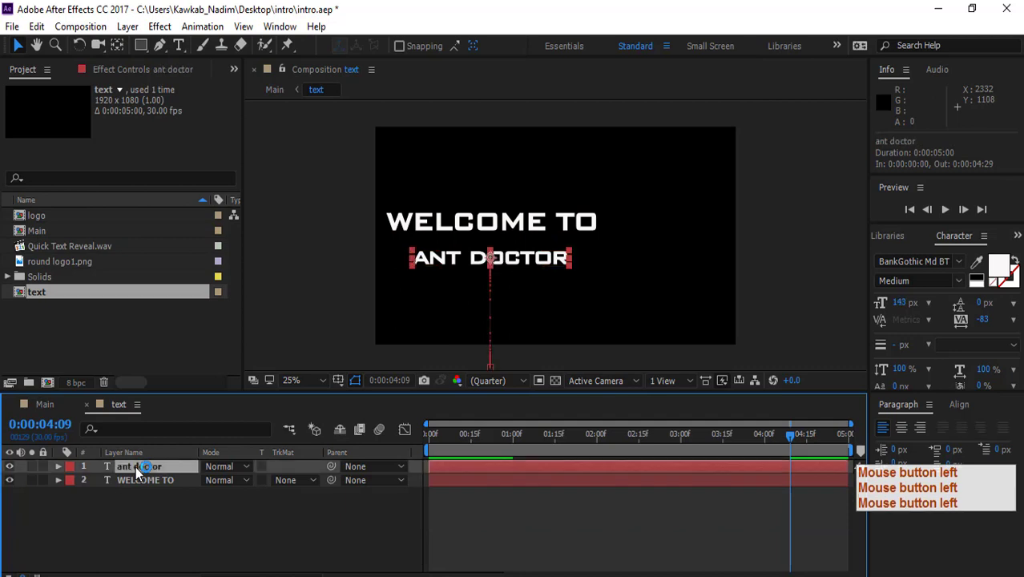
{"action": "double_click", "coordinate": [136, 467]}
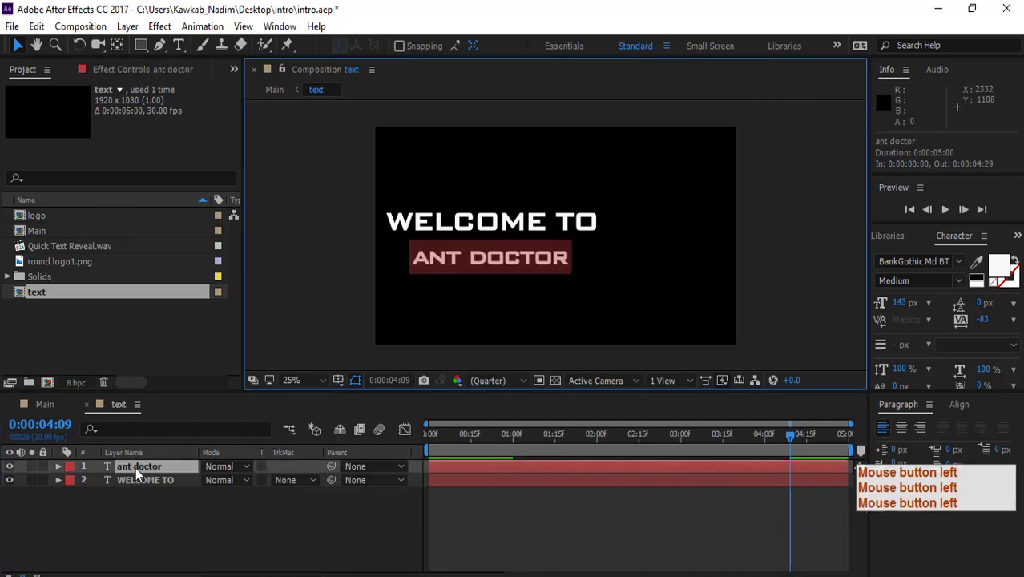
{"action": "left_click", "coordinate": [134, 515]}
- Replace the WELCOME TO layer's text with "any text"
{"action": "left_click", "coordinate": [138, 484]}
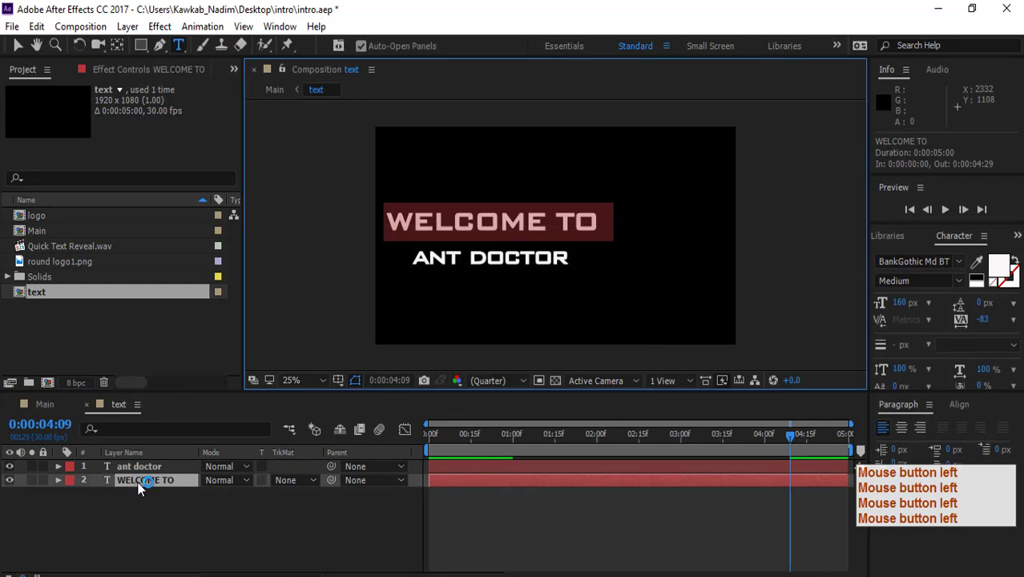
{"action": "type", "text": "any"}
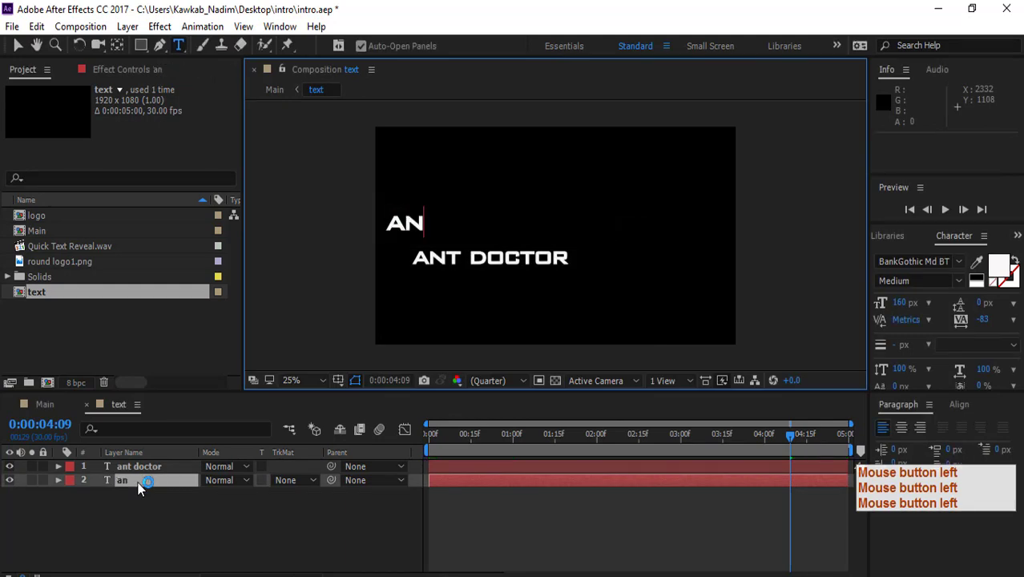
{"action": "type", "text": " tet"}
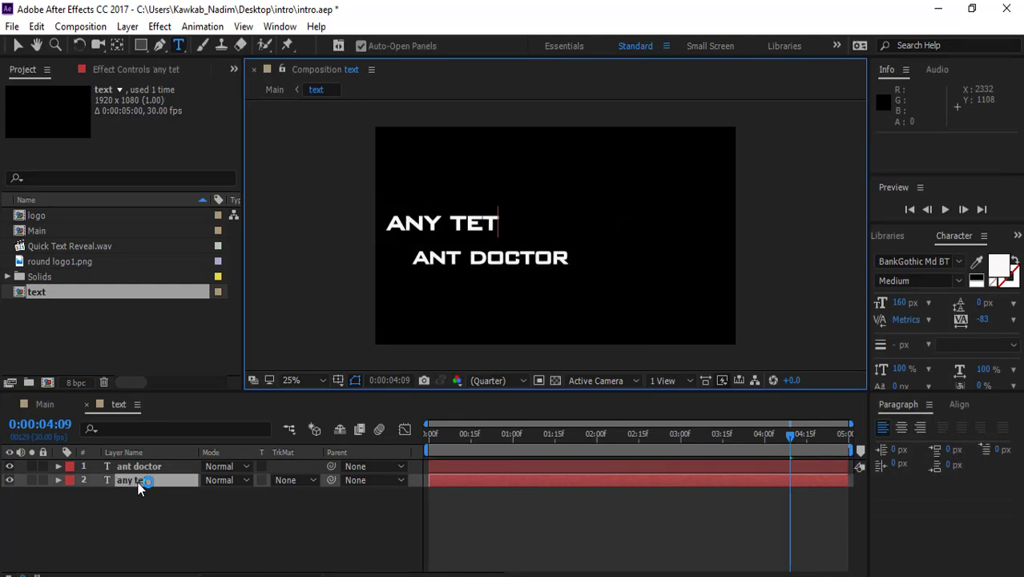
{"action": "key", "text": "BackSpace"}
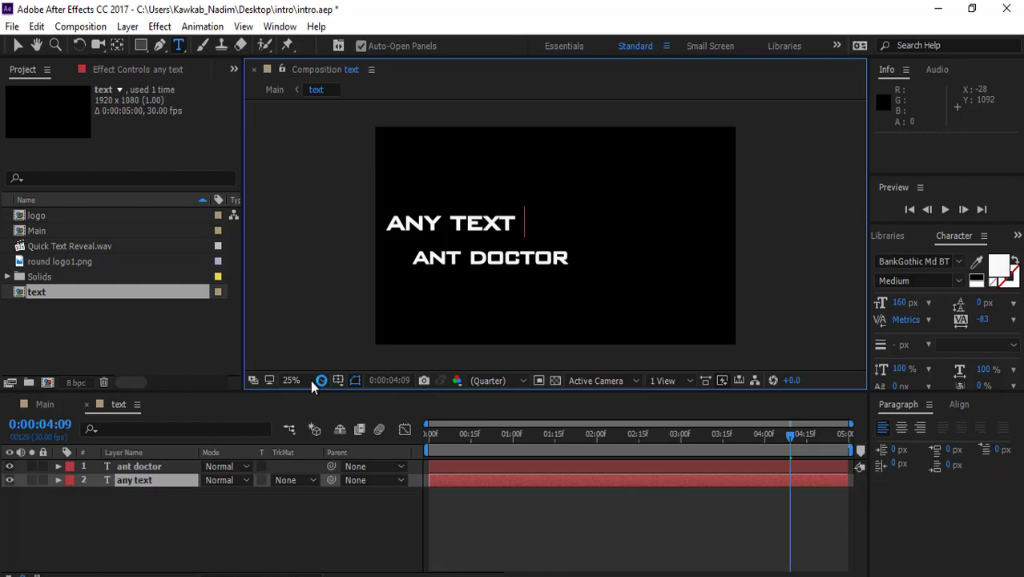
- Replace the ant doctor layer's text with "any text"
{"action": "left_click", "coordinate": [139, 465]}
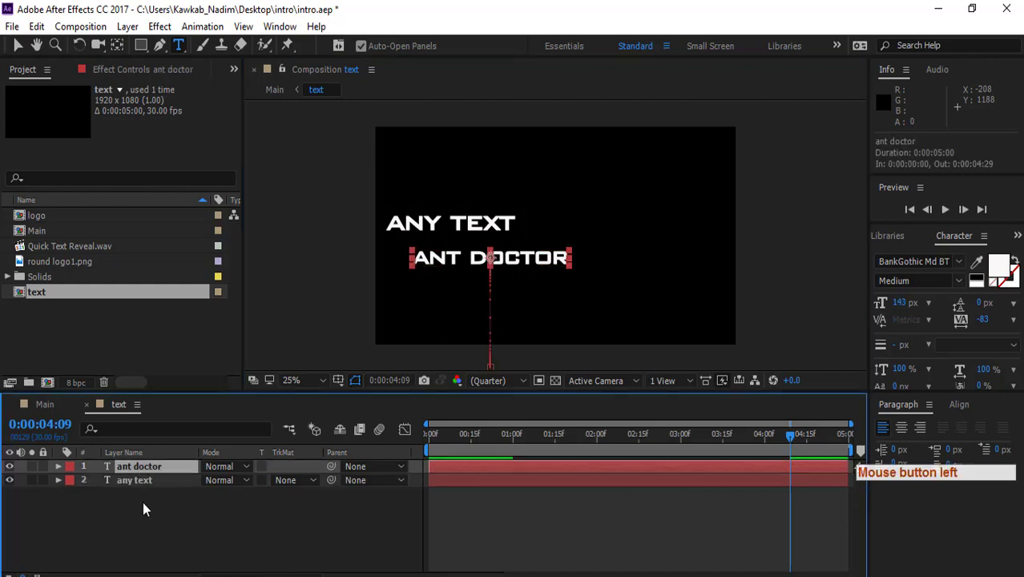
{"action": "double_click", "coordinate": [137, 468]}
{"action": "type", "text": "a"}
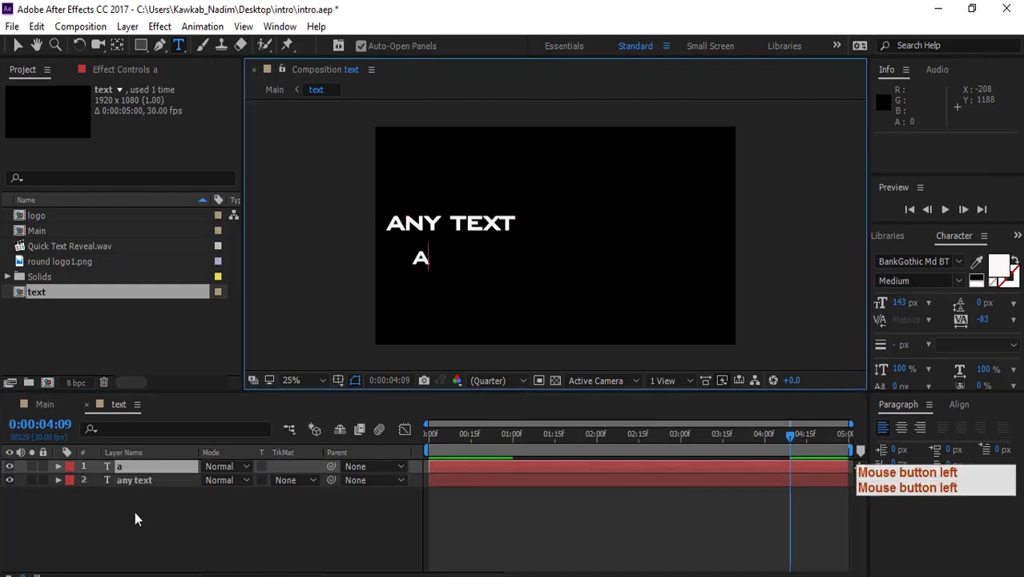
{"action": "type", "text": "ny tex"}
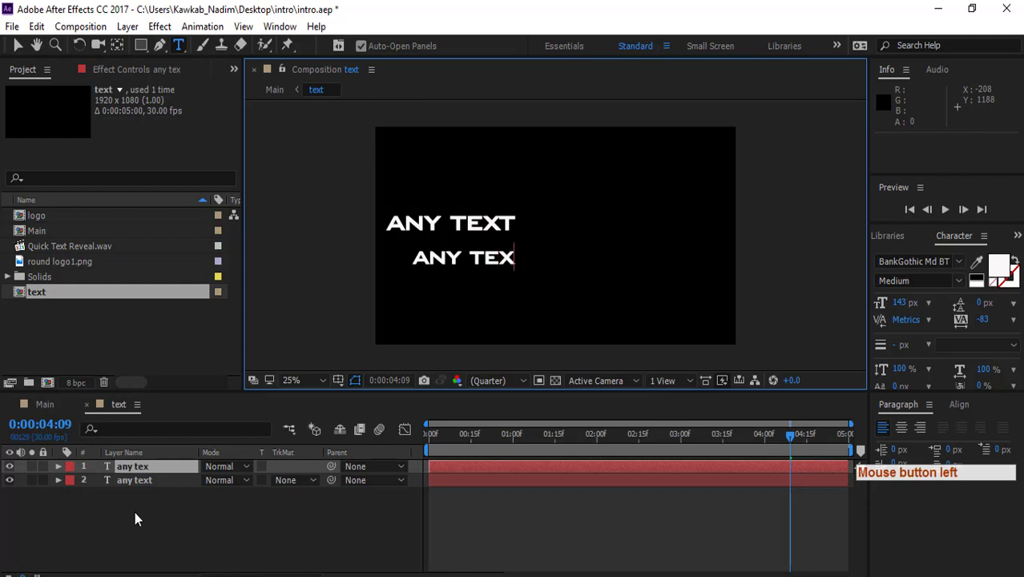
{"action": "type", "text": "t"}
{"action": "key", "text": "Return"}
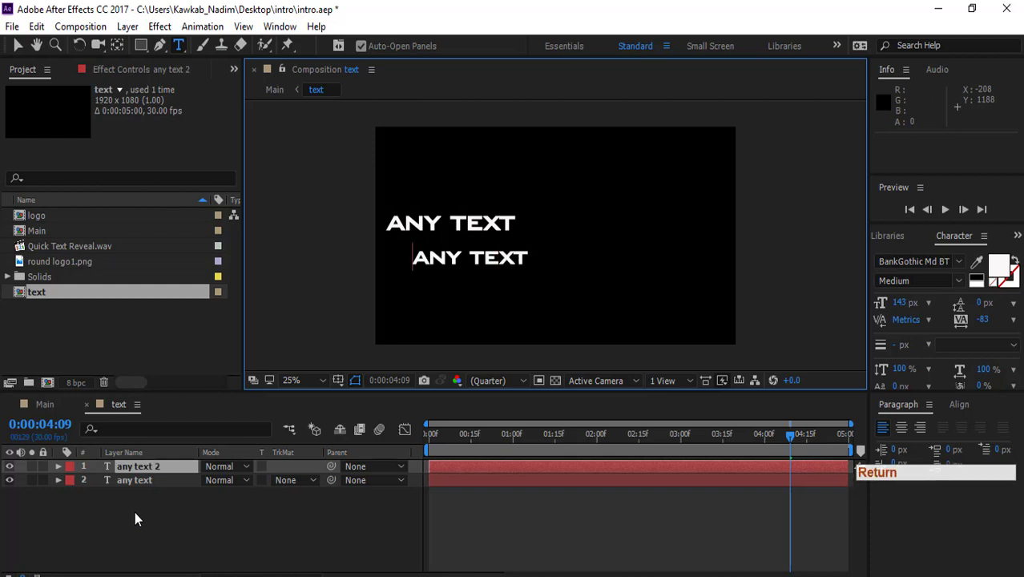
- Enlarge the upper any text line to a font size of 217 px
{"action": "left_click", "coordinate": [140, 468]}
{"action": "left_click", "coordinate": [141, 468]}
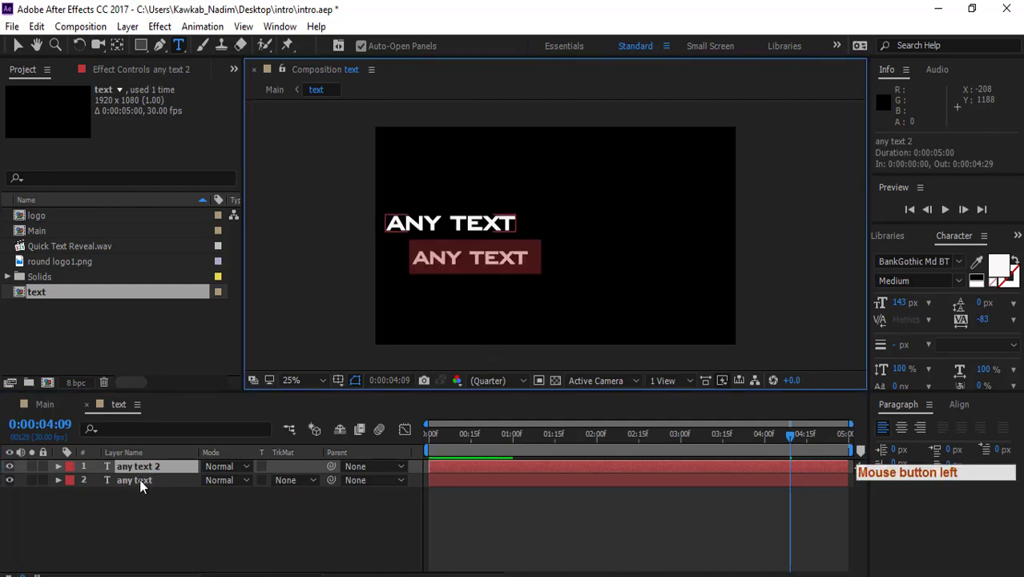
{"action": "left_click", "coordinate": [140, 481]}
{"action": "left_click", "coordinate": [140, 483]}
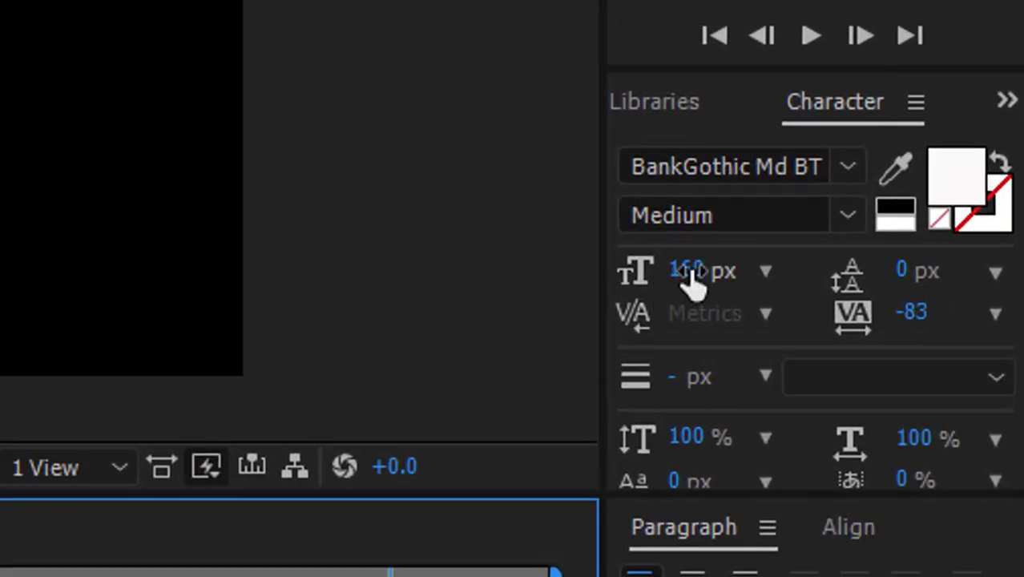
{"action": "left_click_drag", "start_coordinate": [901, 303], "coordinate": [908, 304]}
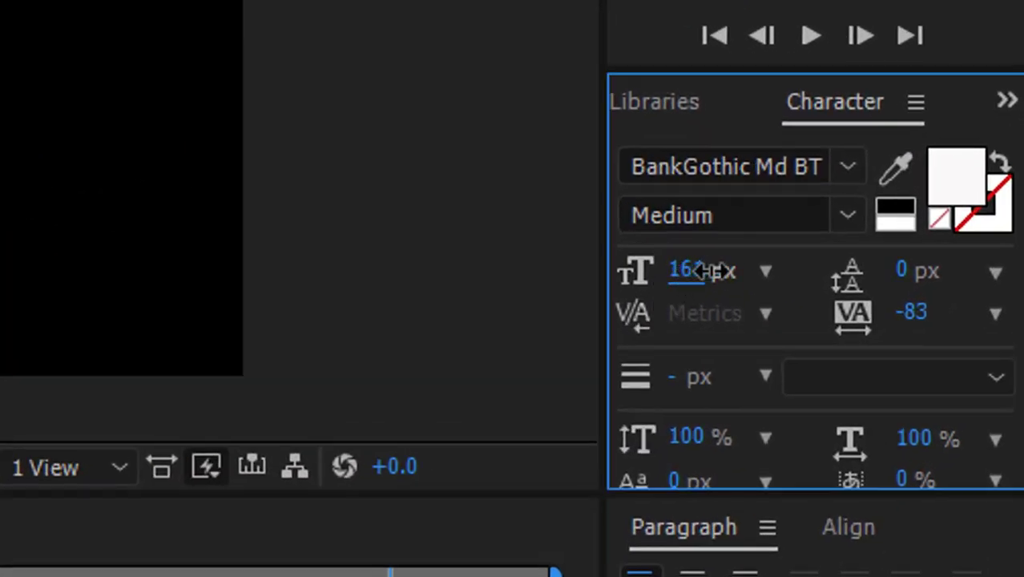
{"action": "left_click_drag", "start_coordinate": [707, 271], "coordinate": [807, 270]}
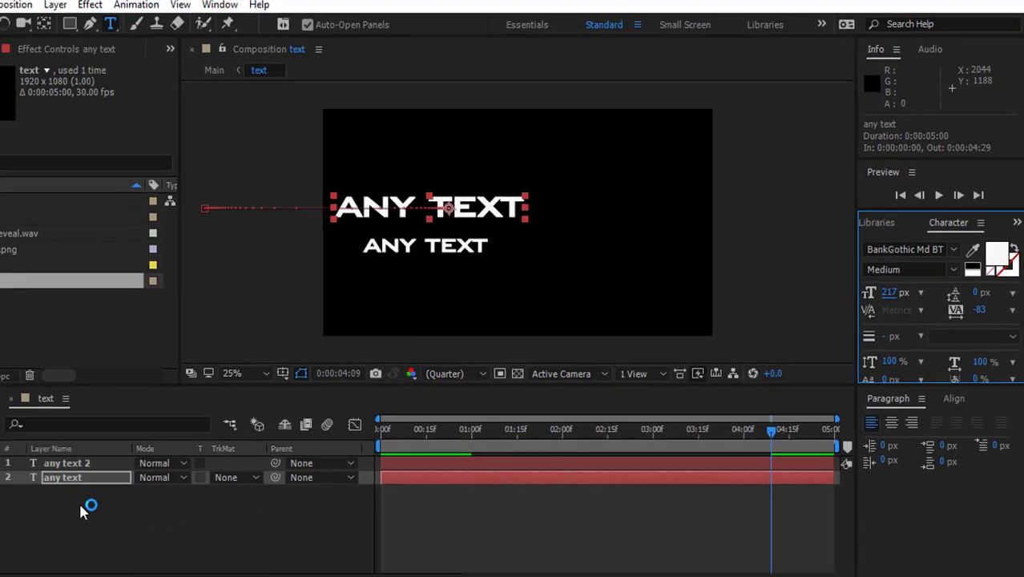
{"action": "left_click", "coordinate": [142, 484]}
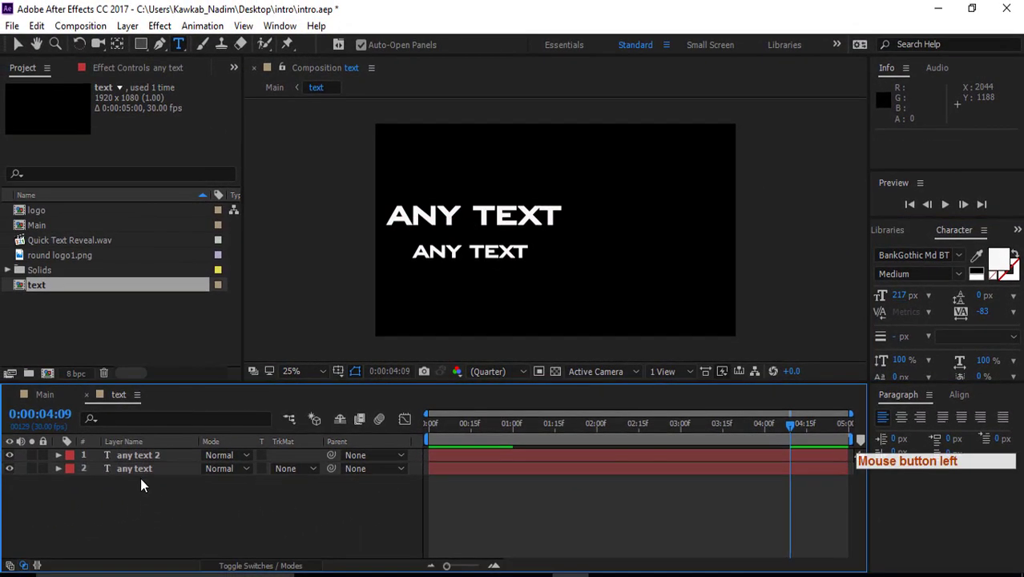
- Preview the intro with the replaced text in the Main composition
{"action": "left_click", "coordinate": [39, 396]}
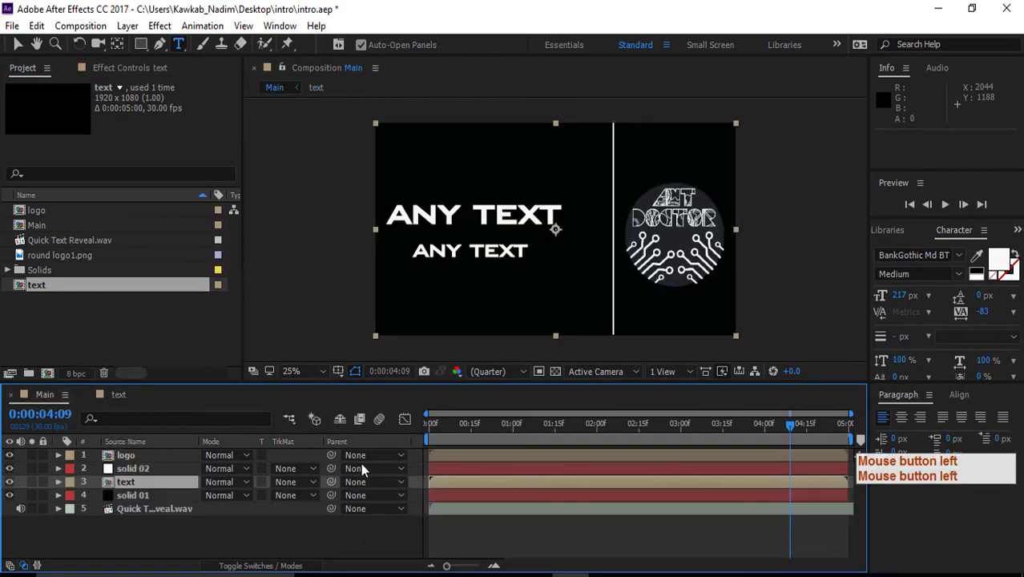
{"action": "left_click", "coordinate": [946, 205]}
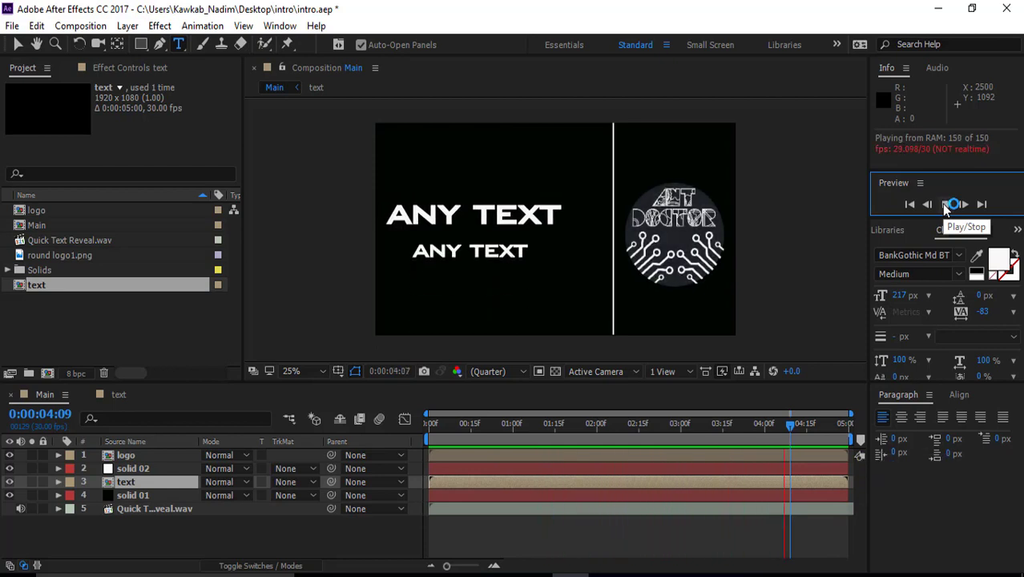
{"action": "left_click", "coordinate": [945, 205]}
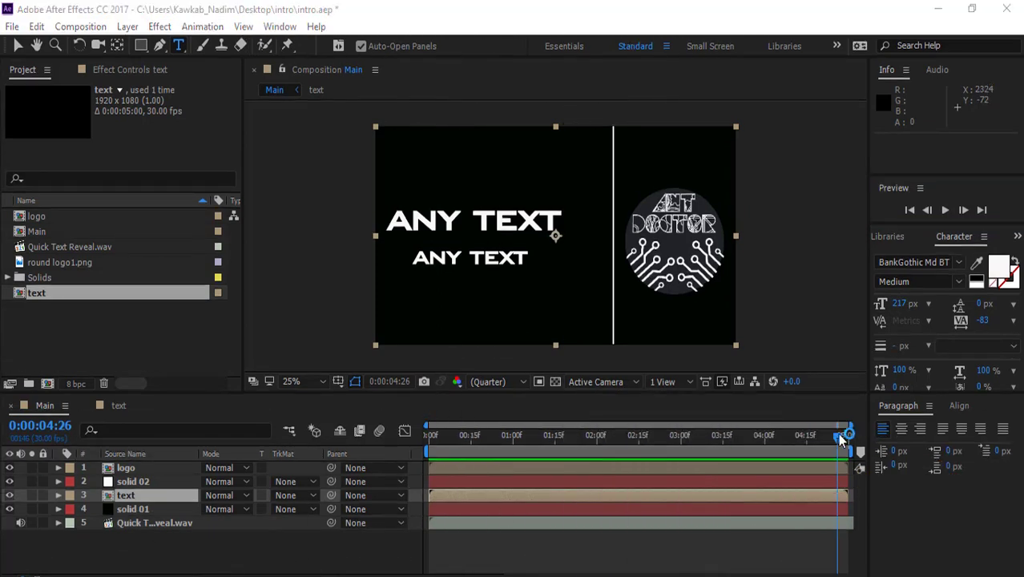
- Move the current time to 0:00:03:01 in Main and open the logo composition
{"action": "left_click_drag", "start_coordinate": [841, 438], "coordinate": [685, 447]}
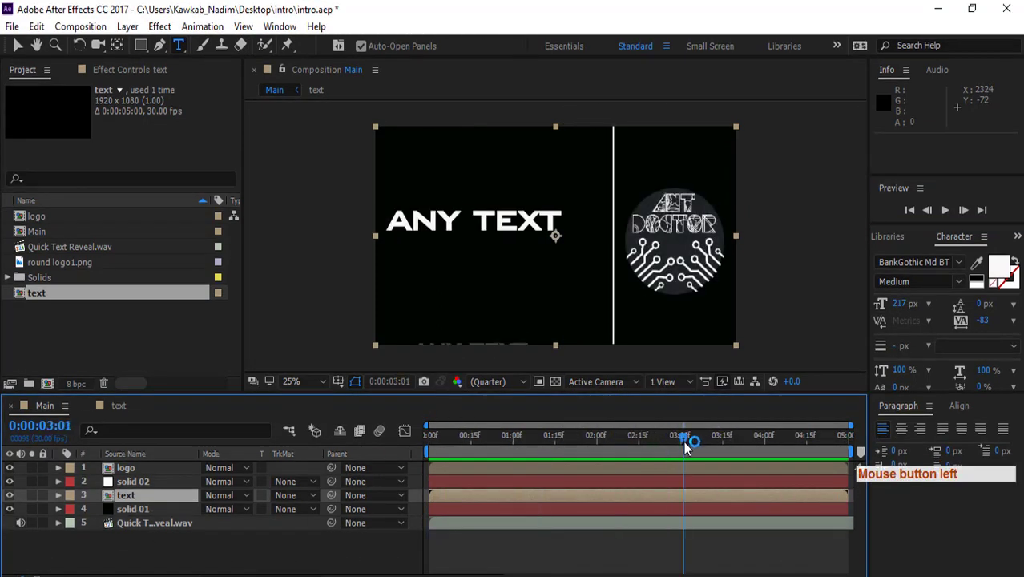
{"action": "double_click", "coordinate": [116, 467]}
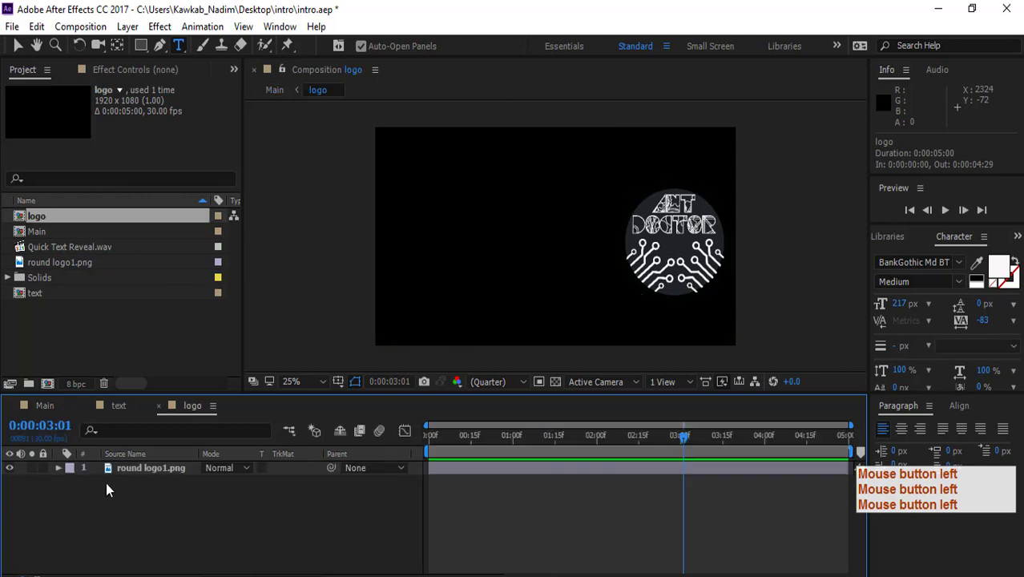
{"action": "left_click", "coordinate": [145, 468]}
{"action": "key", "text": "Delete"}
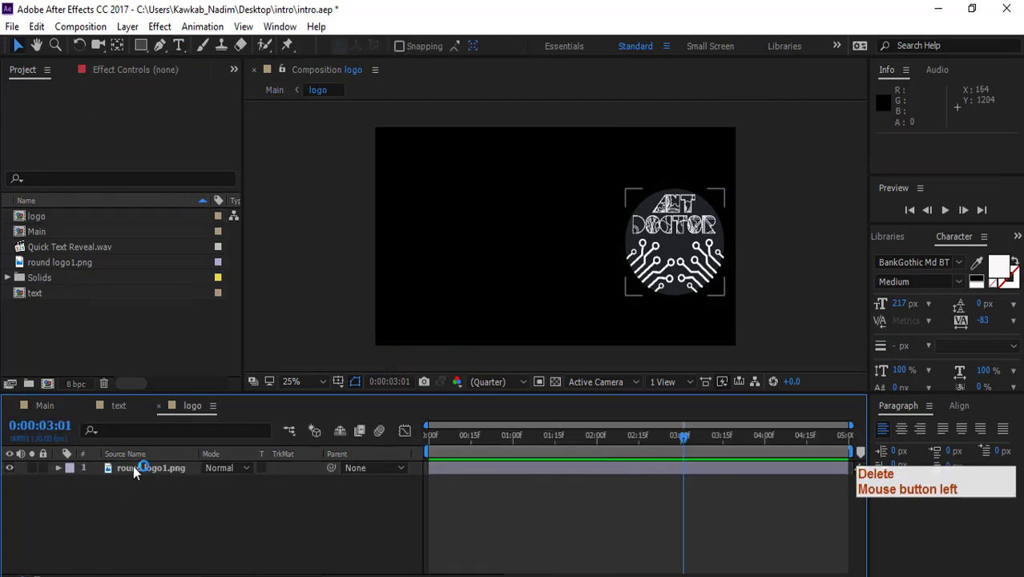
{"action": "left_click", "coordinate": [148, 535]}
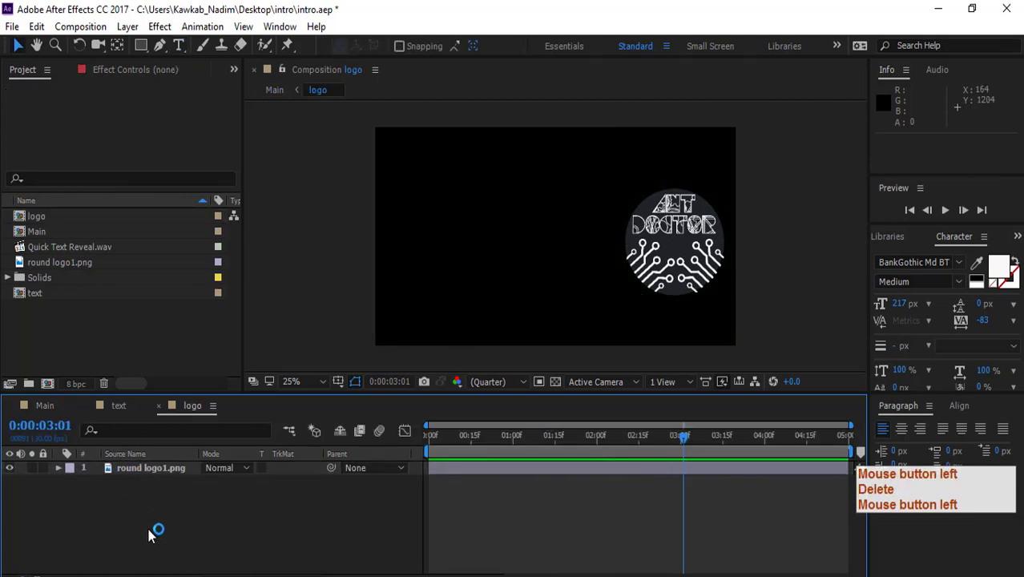
{"action": "left_click", "coordinate": [511, 575]}
{"action": "left_click", "coordinate": [956, 535]}
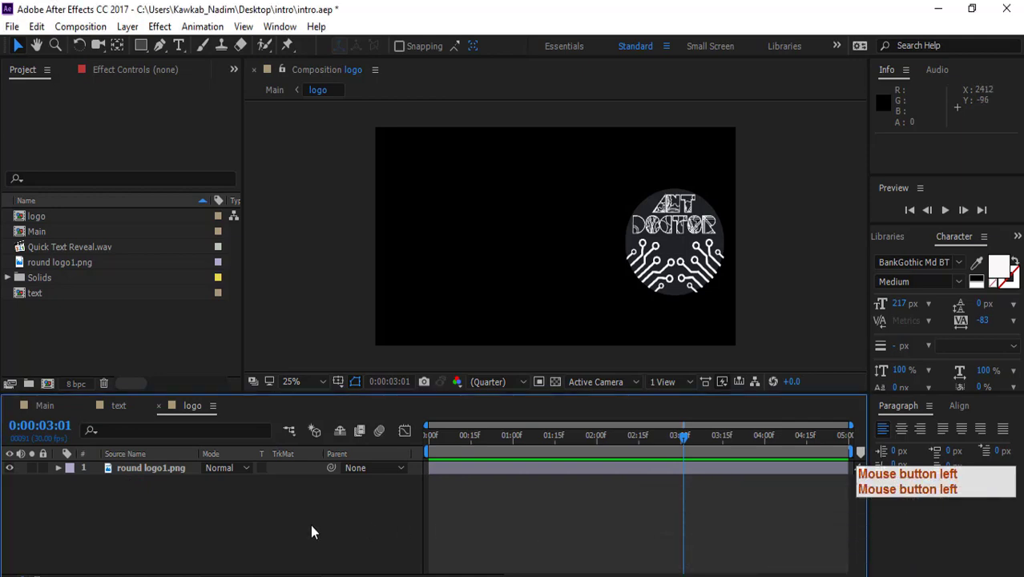
- Import poly logo.jpg from the intro folder into the project as footage
{"action": "double_click", "coordinate": [60, 328]}
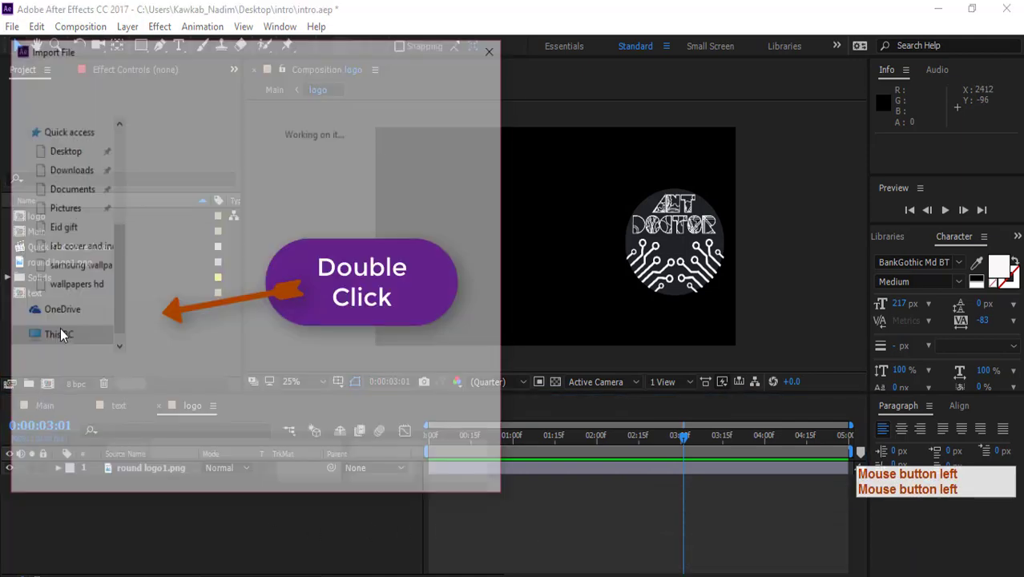
{"action": "left_click", "coordinate": [360, 164]}
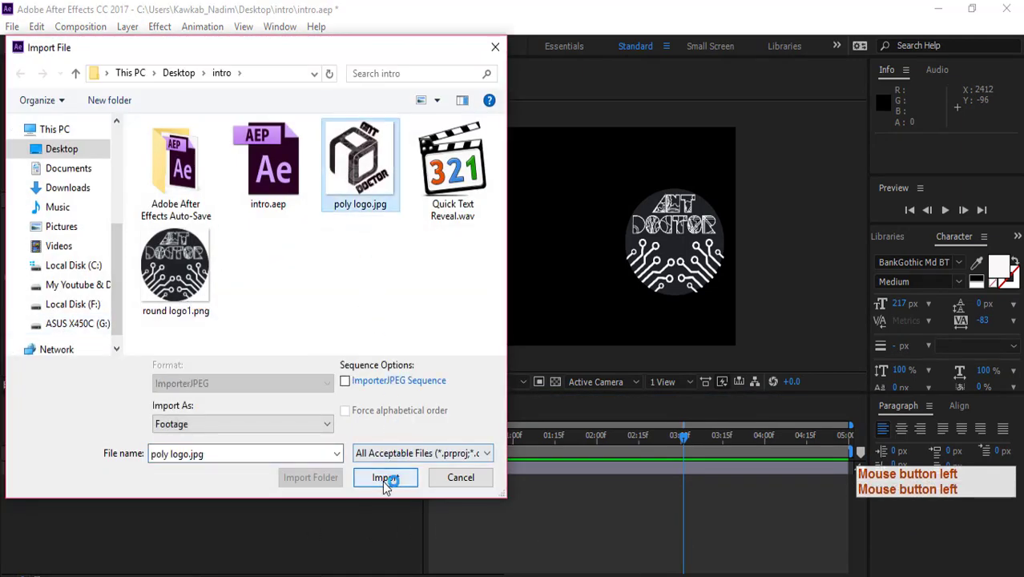
{"action": "left_click", "coordinate": [382, 479]}
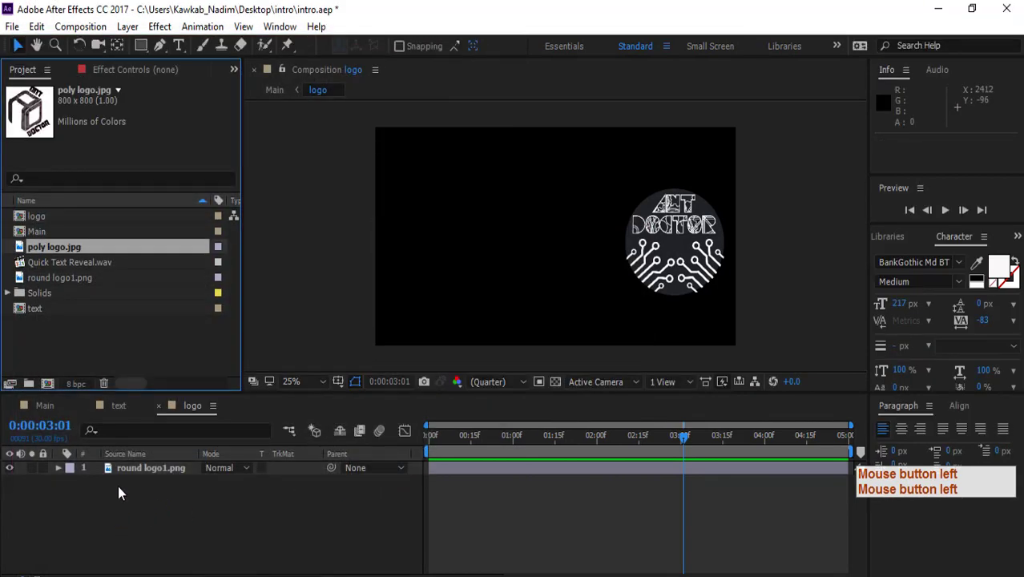
- Replace the round logo1.png layer in the logo composition with poly logo.jpg
{"action": "left_click", "coordinate": [133, 470]}
{"action": "key", "text": "Delete"}
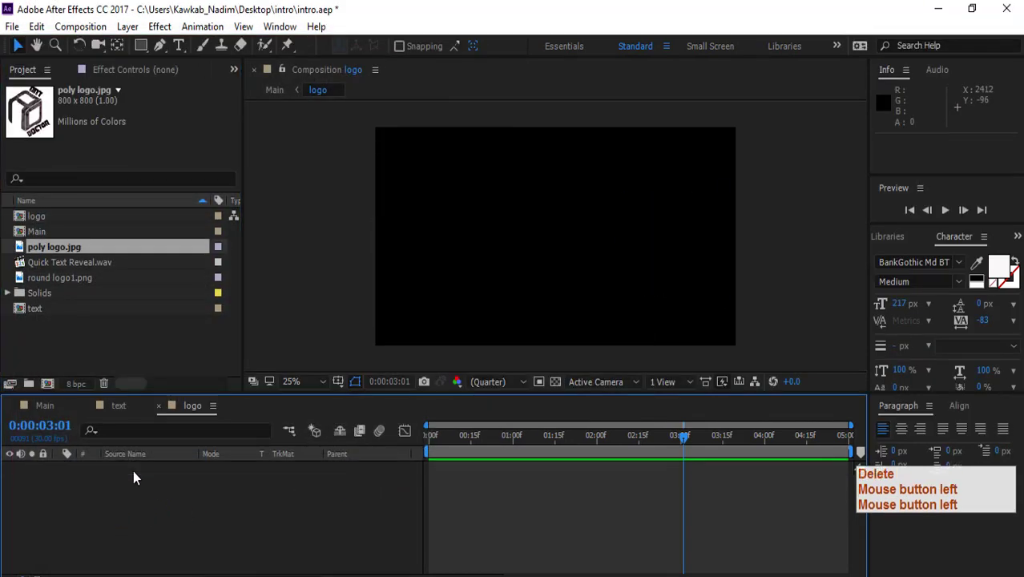
{"action": "left_click", "coordinate": [48, 278]}
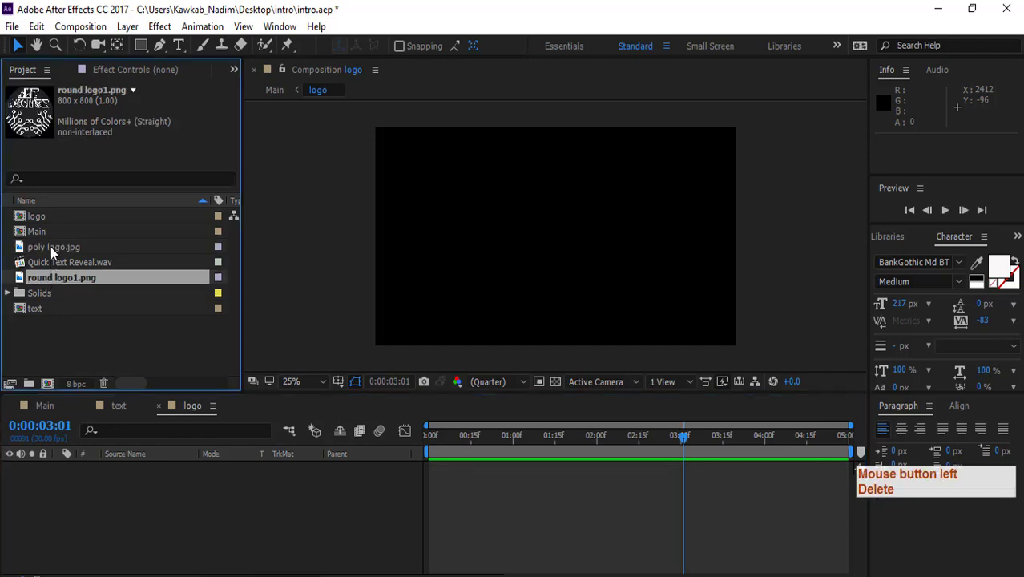
{"action": "left_click", "coordinate": [51, 247]}
{"action": "left_click_drag", "start_coordinate": [50, 246], "coordinate": [64, 486]}
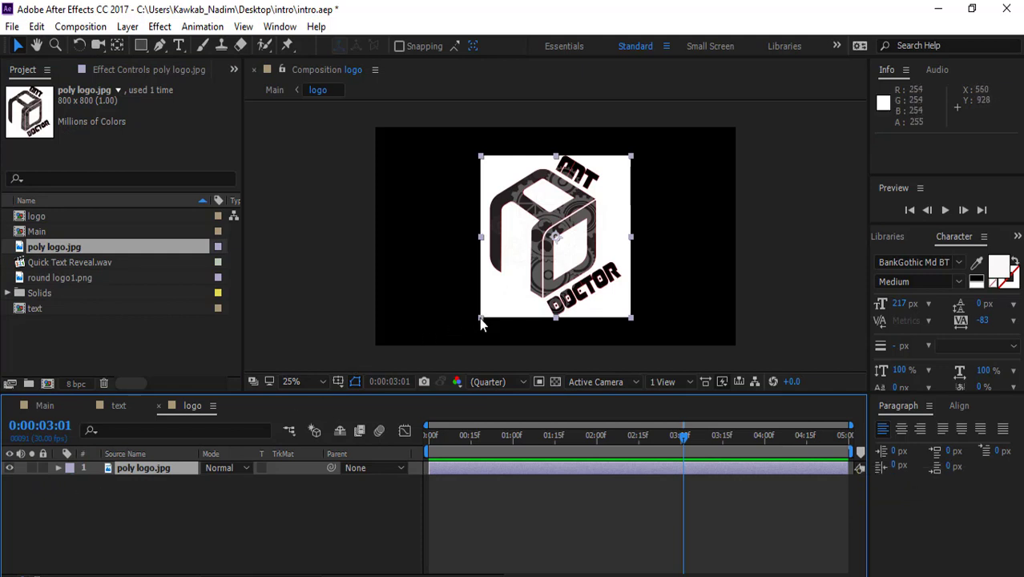
- Scale poly logo.jpg to about 68% by 60%, move it to about 1540, 580, and check it in Main
{"action": "left_click_drag", "start_coordinate": [480, 318], "coordinate": [501, 290]}
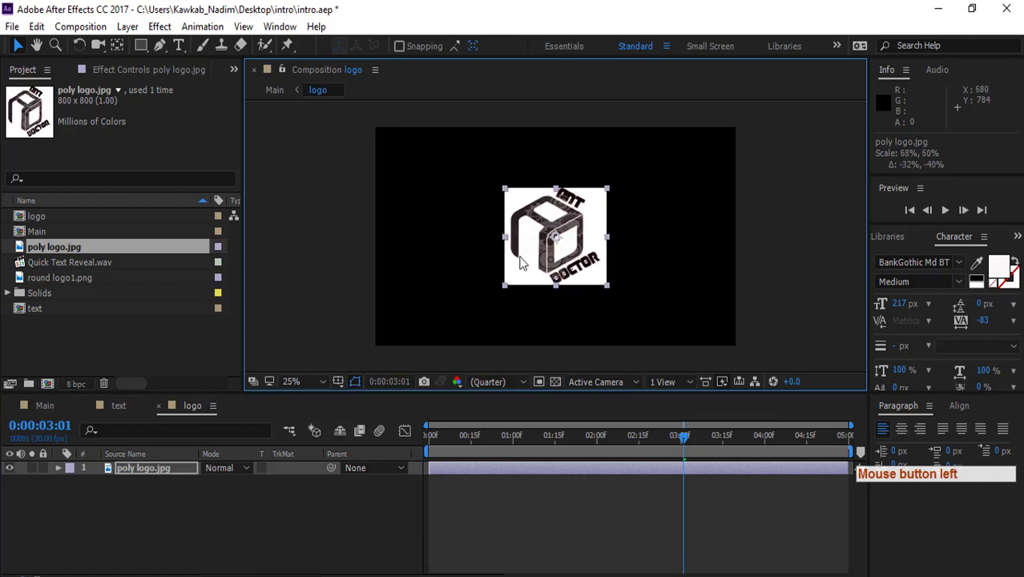
{"action": "left_click_drag", "start_coordinate": [533, 234], "coordinate": [643, 247]}
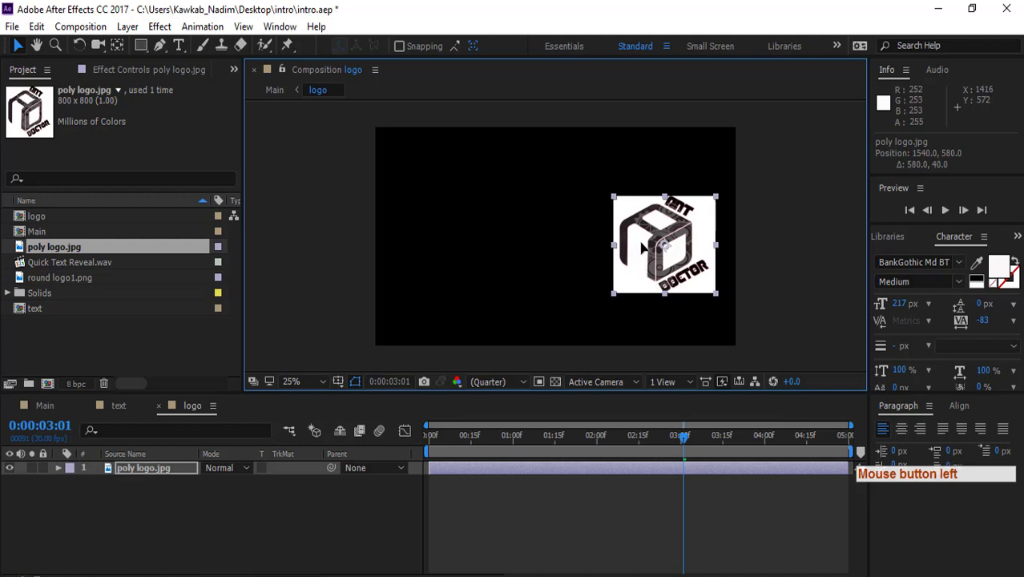
{"action": "left_click", "coordinate": [50, 406]}
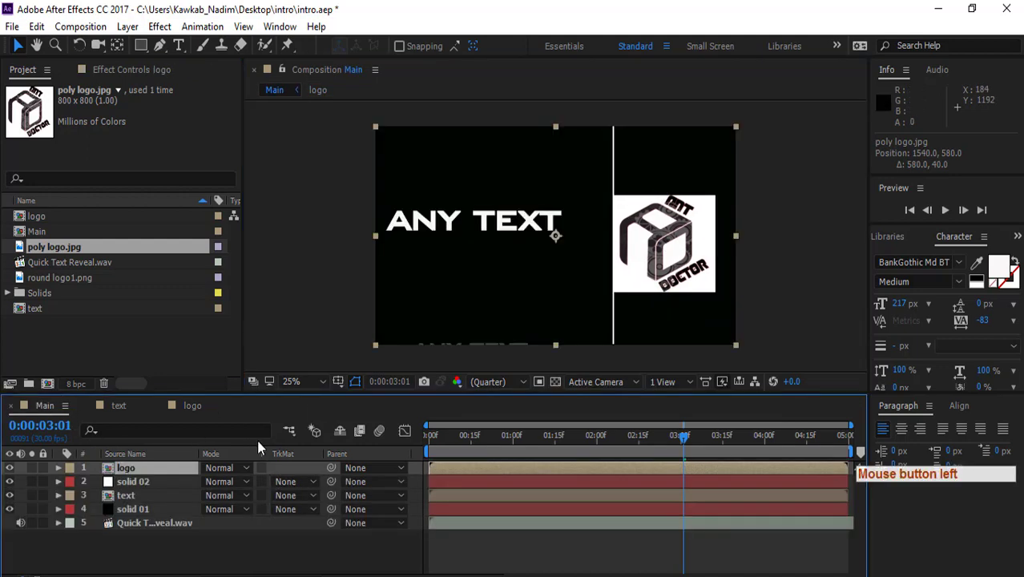
- Shrink poly logo.jpg slightly in the logo composition, shift it to about 1620, 572, and return to Main
{"action": "left_click", "coordinate": [187, 409]}
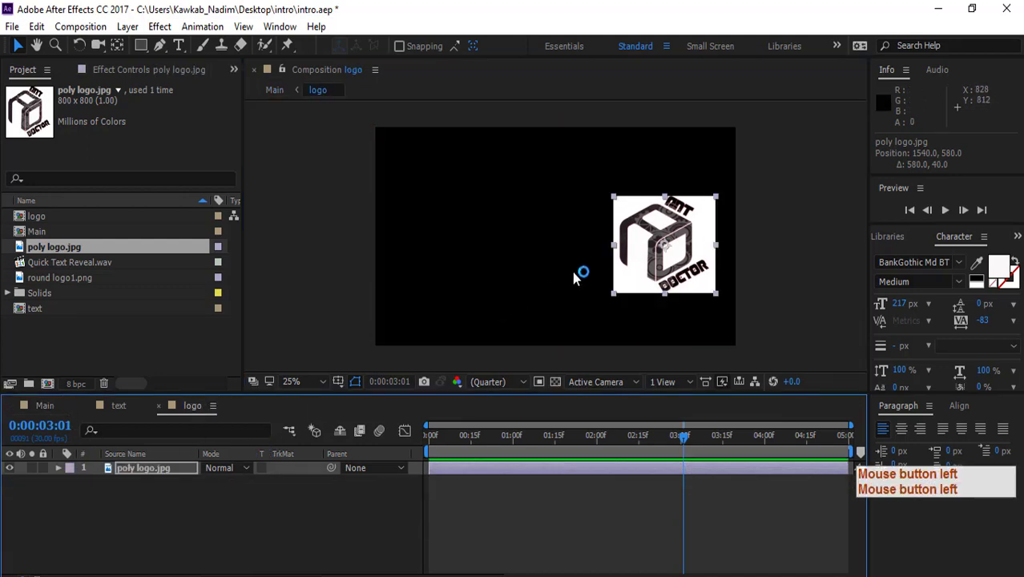
{"action": "left_click_drag", "start_coordinate": [618, 230], "coordinate": [647, 241]}
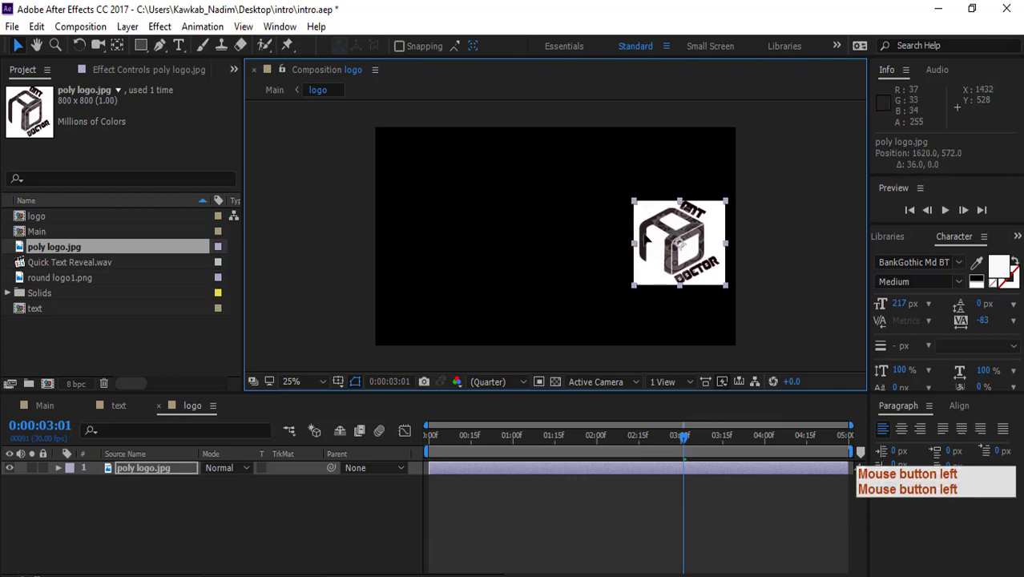
{"action": "left_click", "coordinate": [46, 406]}
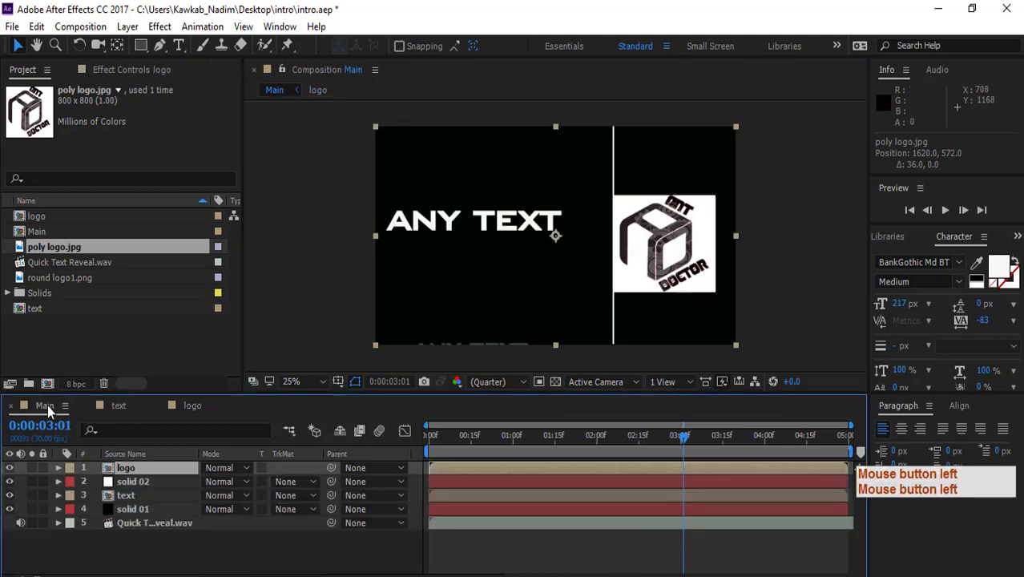
- Move poly logo.jpg back to about 1584, 572 in the logo composition and check its placement in Main
{"action": "left_click", "coordinate": [192, 406]}
{"action": "left_click_drag", "start_coordinate": [659, 248], "coordinate": [650, 249]}
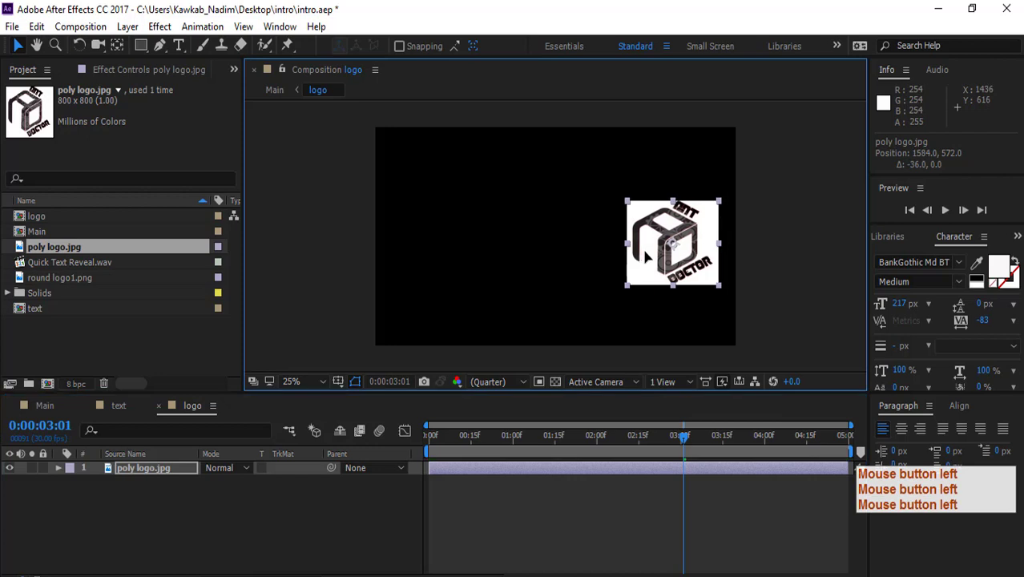
{"action": "left_click", "coordinate": [56, 404]}
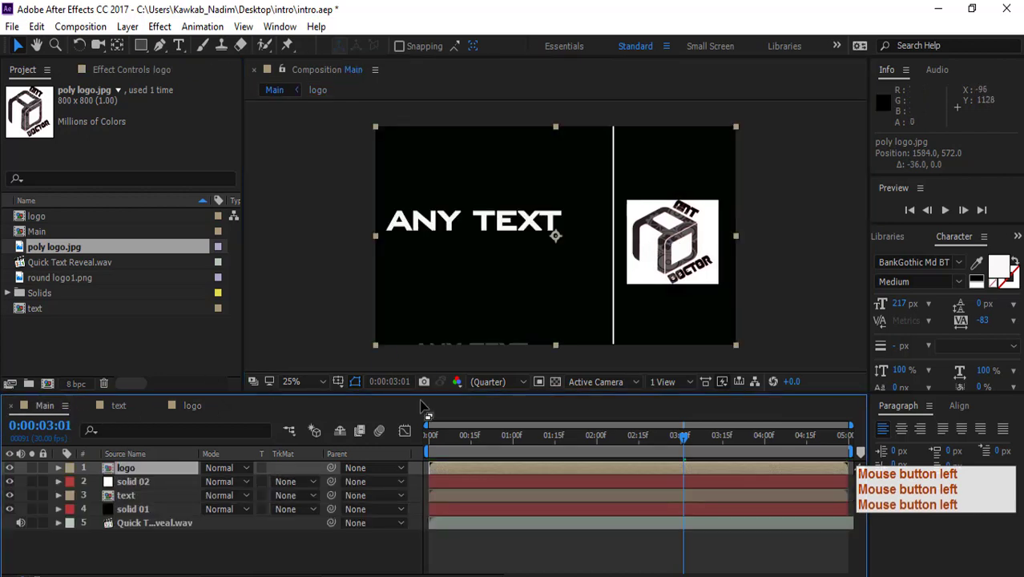
- Add an opacity keyframe at 100% to poly logo.jpg in the logo composition at 0:00:01:04
{"action": "left_click_drag", "start_coordinate": [687, 442], "coordinate": [408, 431]}
{"action": "left_click_drag", "start_coordinate": [487, 426], "coordinate": [522, 426]}
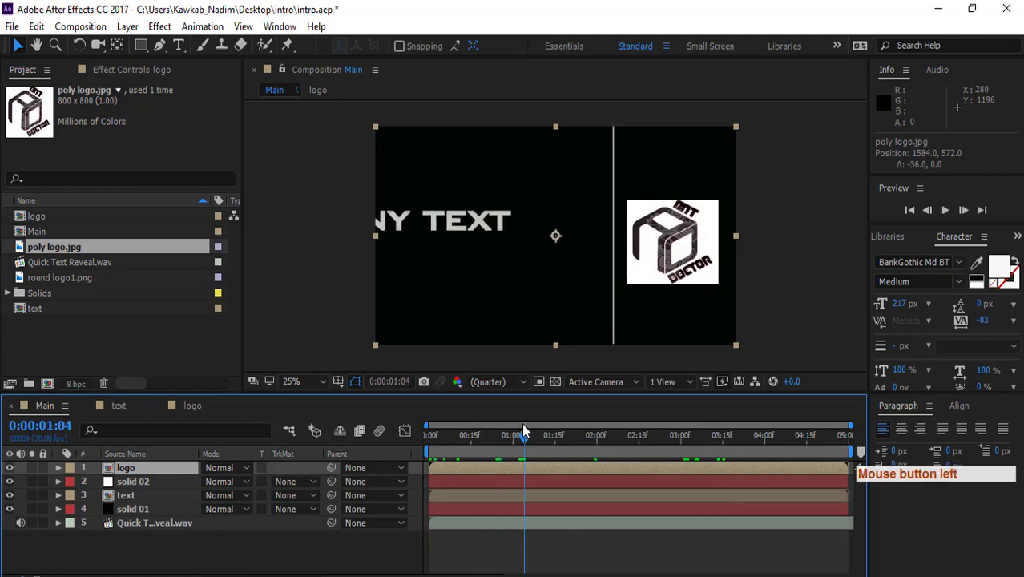
{"action": "left_click", "coordinate": [191, 407]}
{"action": "left_click", "coordinate": [134, 468]}
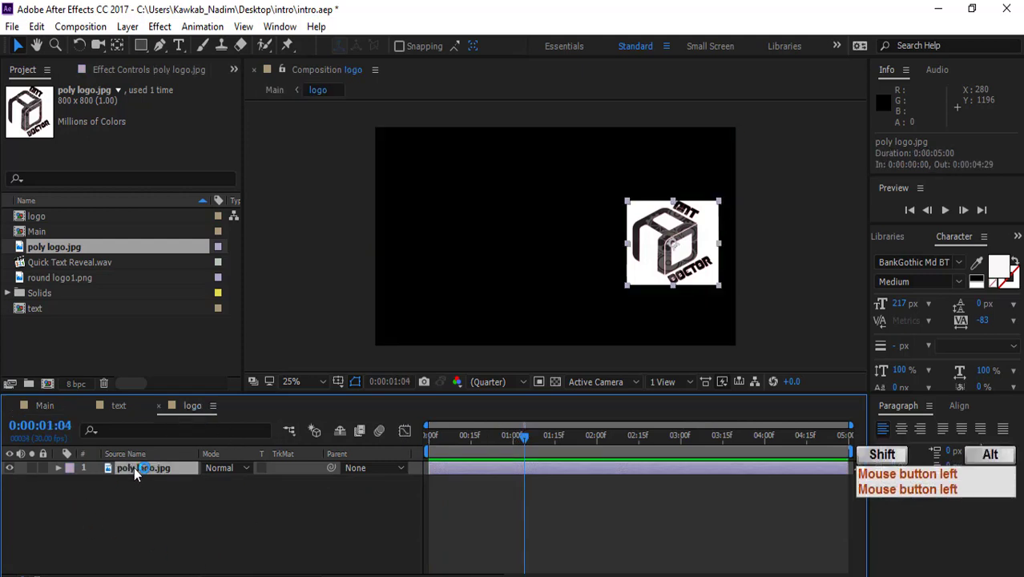
{"action": "key", "text": "shift+alt+t"}
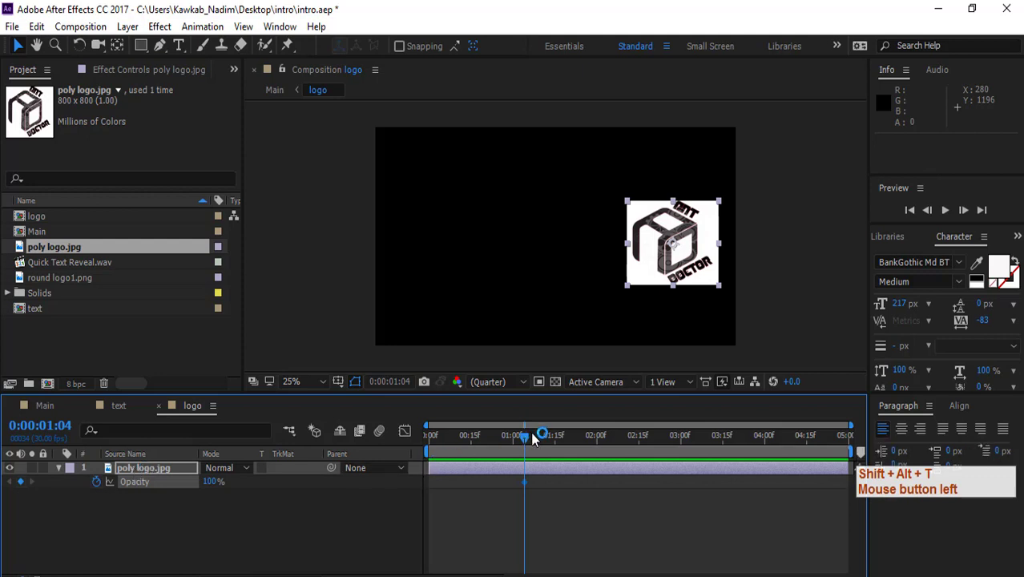
- Add an opacity keyframe of 0% to poly logo.jpg at 0:00:00:00 so the logo fades in
{"action": "left_click_drag", "start_coordinate": [530, 438], "coordinate": [426, 439]}
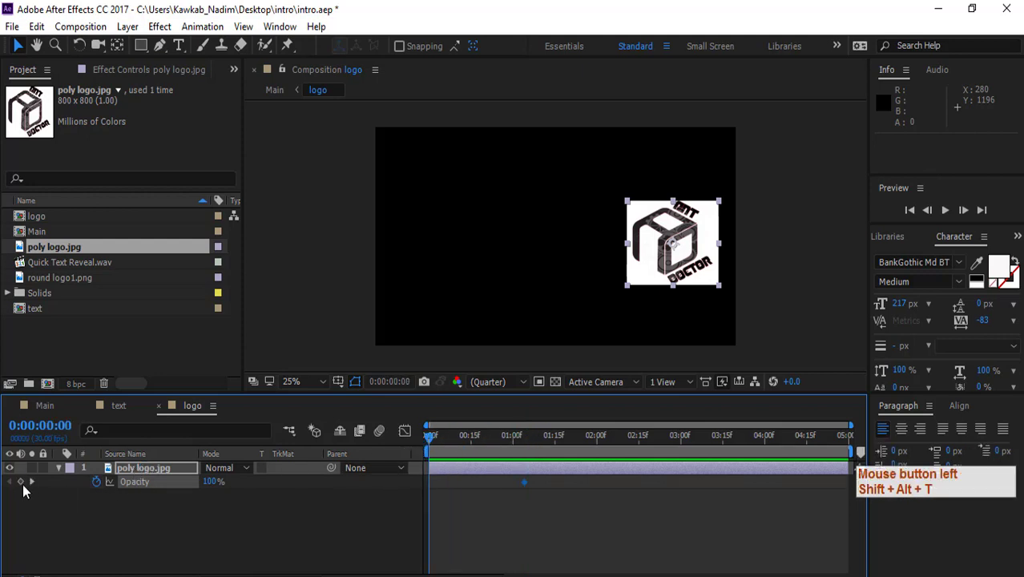
{"action": "left_click", "coordinate": [20, 483]}
{"action": "left_click", "coordinate": [211, 481]}
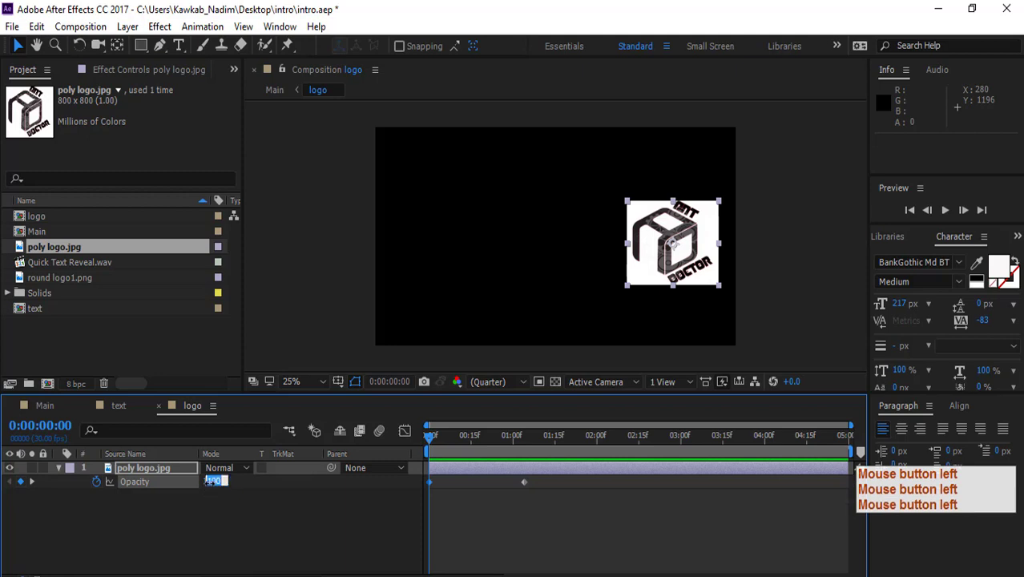
{"action": "type", "text": "0"}
{"action": "key", "text": "Return"}
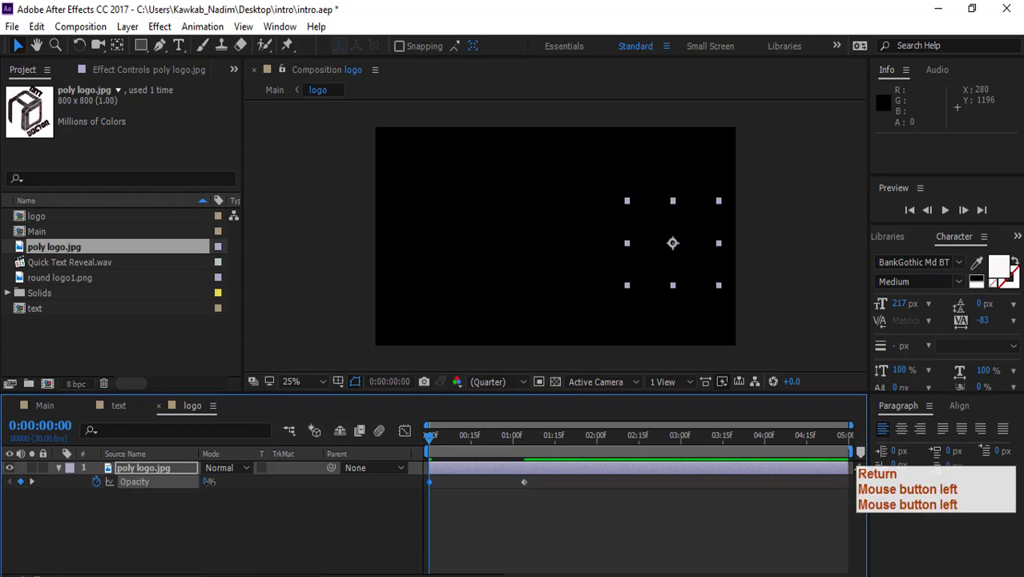
- Preview the Main composition to check the poly logo's fade-in alongside the ANY TEXT animation
{"action": "left_click", "coordinate": [38, 404]}
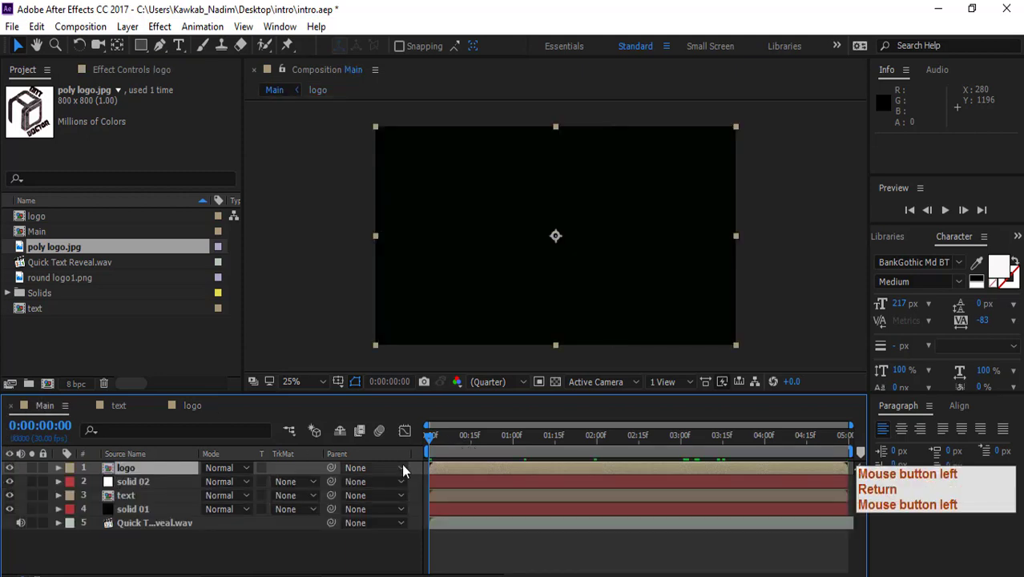
{"action": "left_click", "coordinate": [945, 209]}
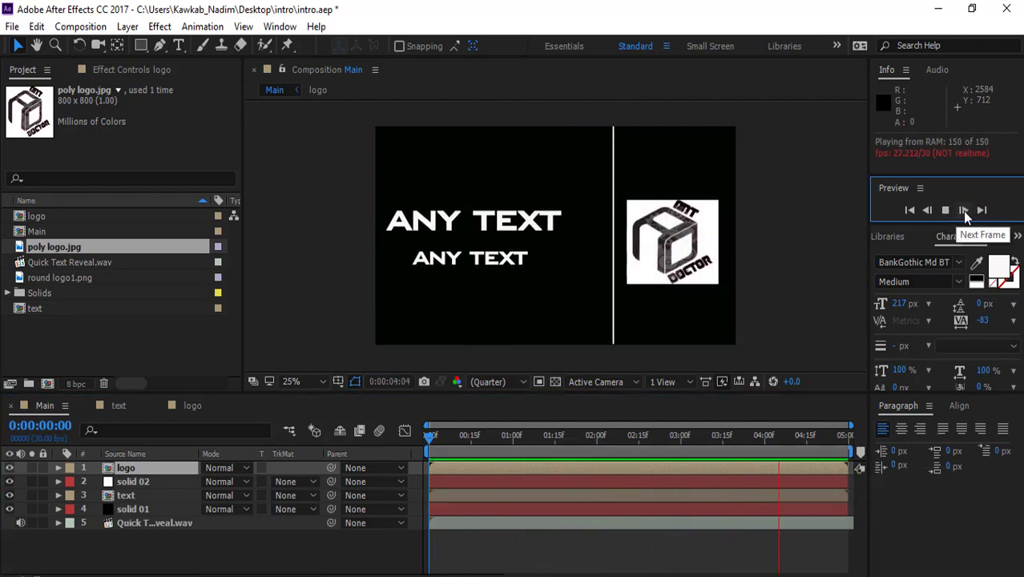
{"action": "left_click", "coordinate": [962, 211]}
{"action": "left_click", "coordinate": [948, 213]}
{"action": "left_click", "coordinate": [948, 212]}
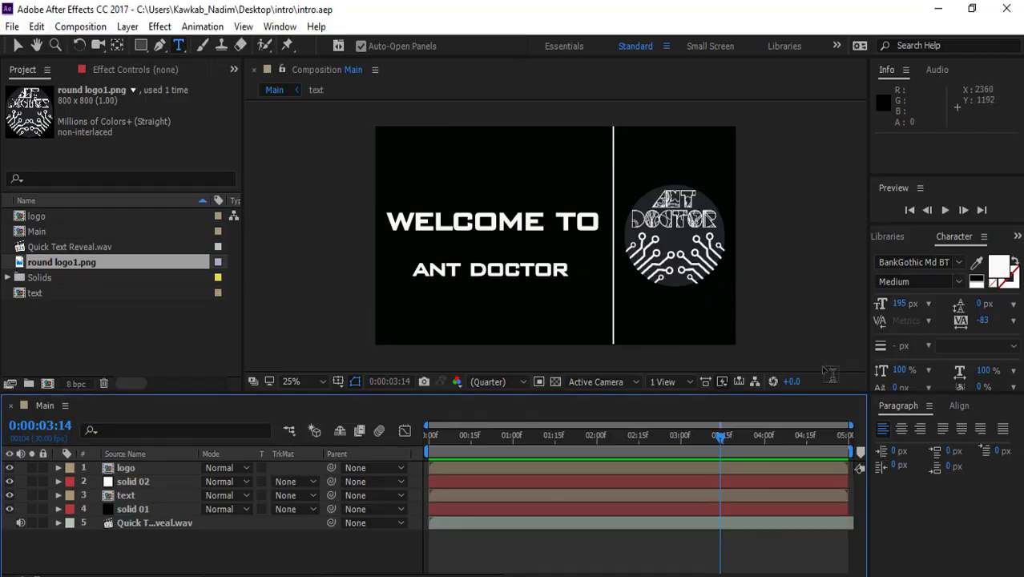
- Preview the Main composition with the WELCOME TO text and round logo from 0:00:00:00
{"action": "left_click_drag", "start_coordinate": [727, 443], "coordinate": [429, 439]}
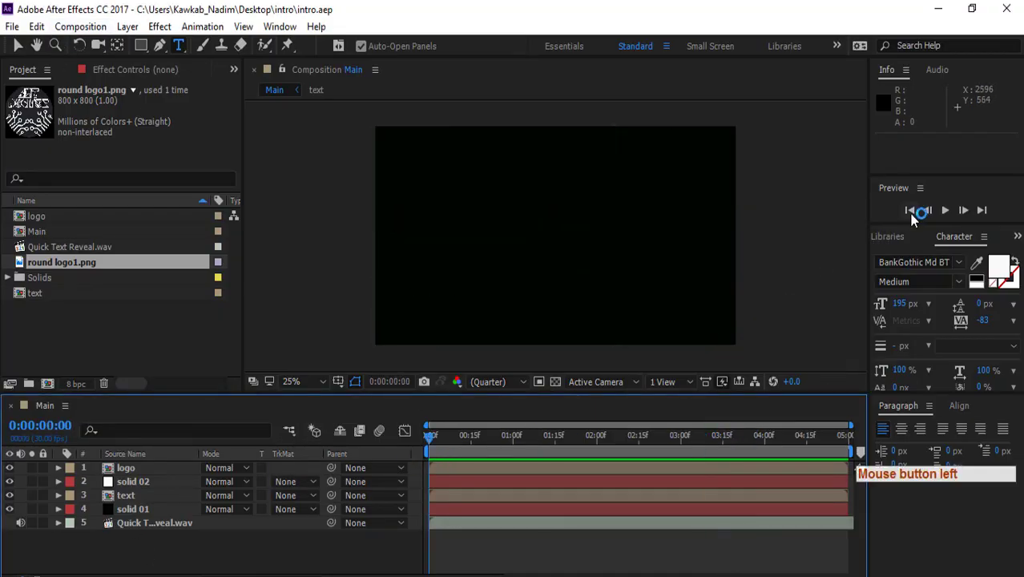
{"action": "left_click", "coordinate": [946, 211]}
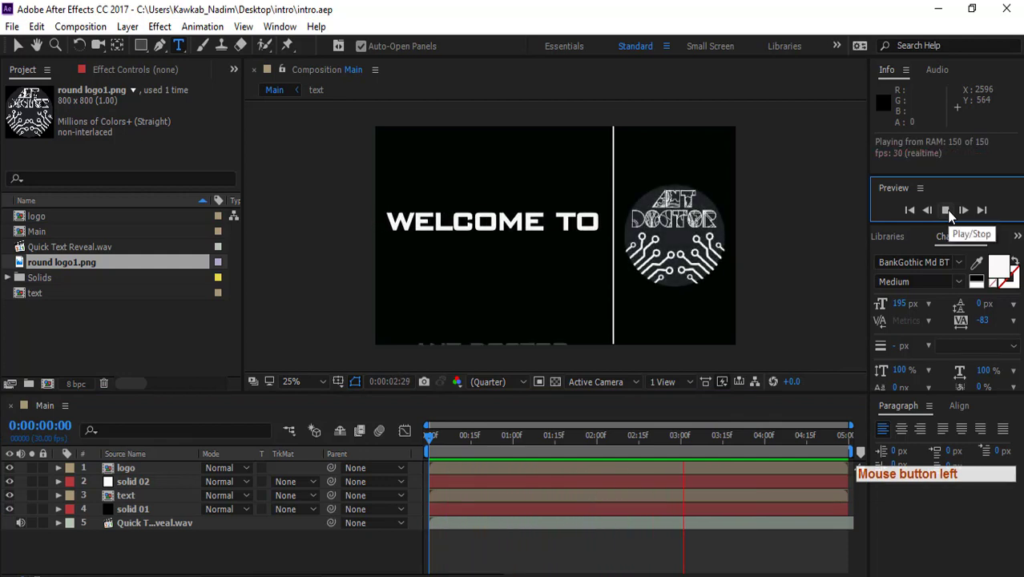
{"action": "left_click", "coordinate": [949, 213]}
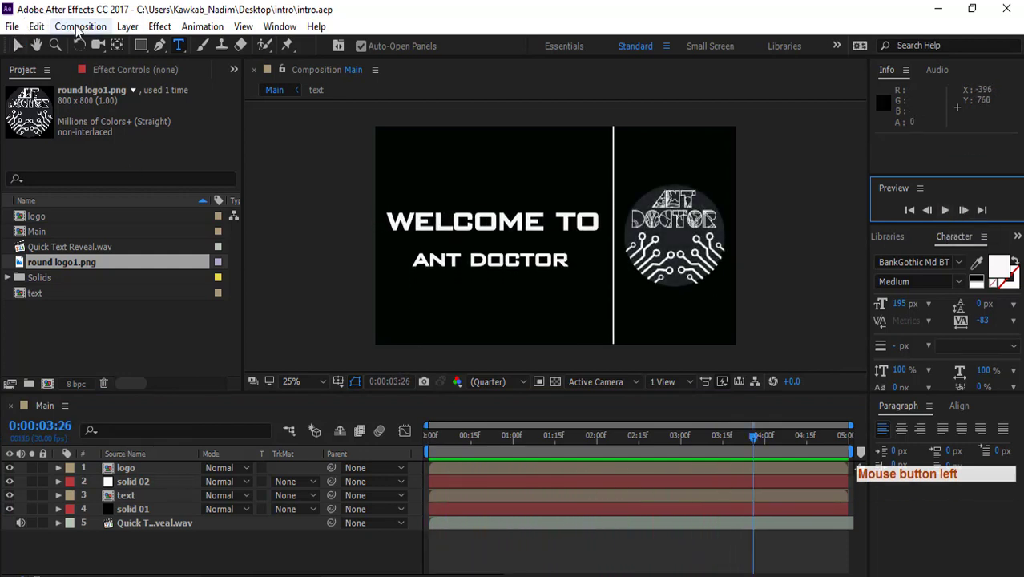
- Export Main through Adobe Media Encoder as H.264 with the YouTube 1080p HD preset, saving Main.mp4 in the intro_AME folder
{"action": "left_click", "coordinate": [80, 27]}
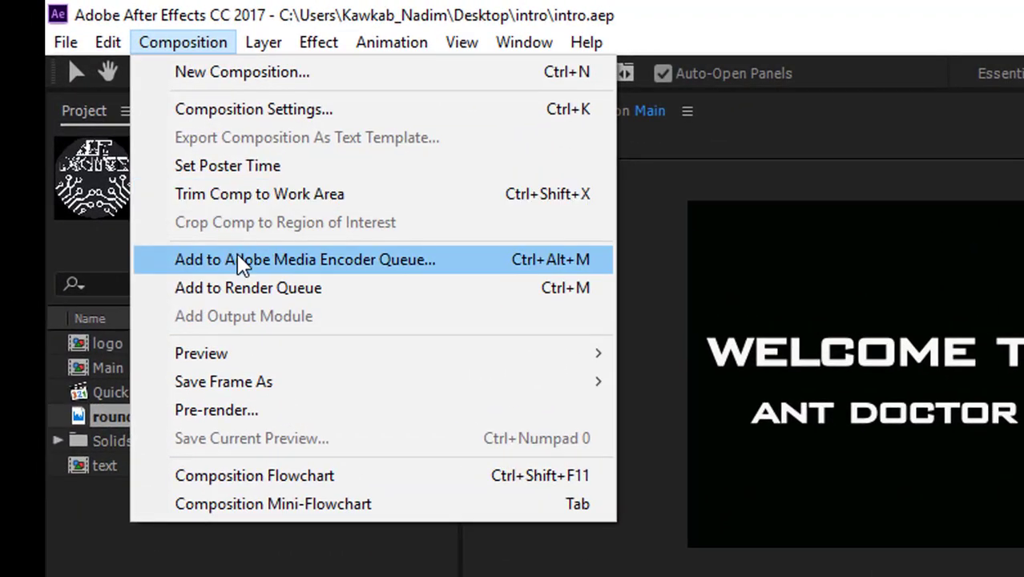
{"action": "left_click", "coordinate": [352, 260]}
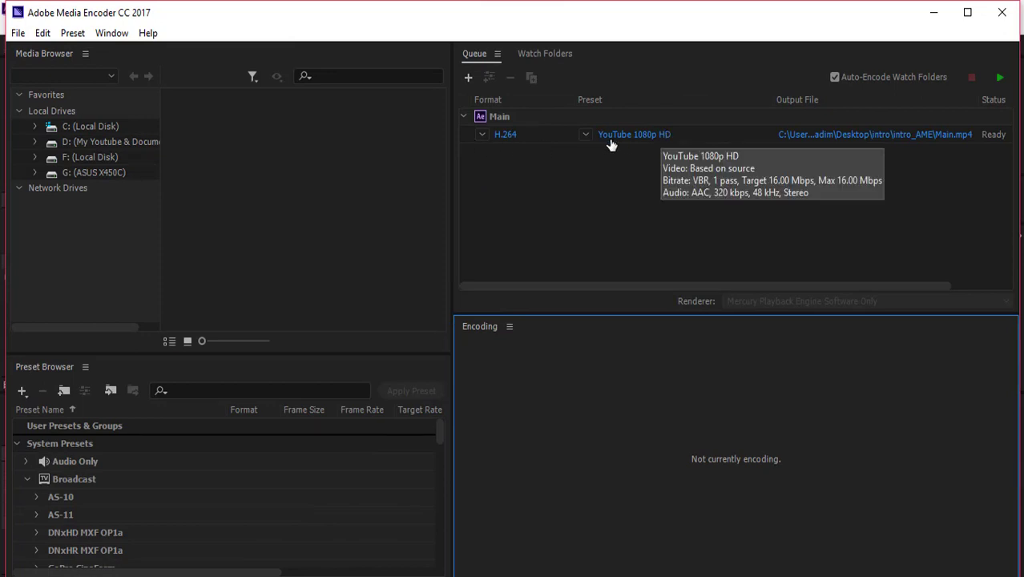
{"action": "left_click", "coordinate": [586, 134]}
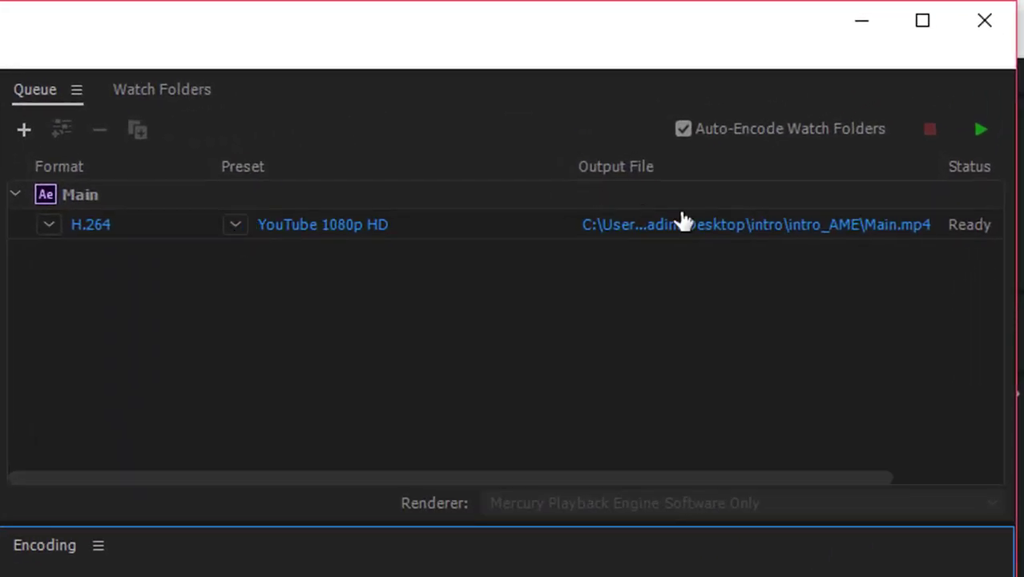
{"action": "left_click", "coordinate": [774, 226]}
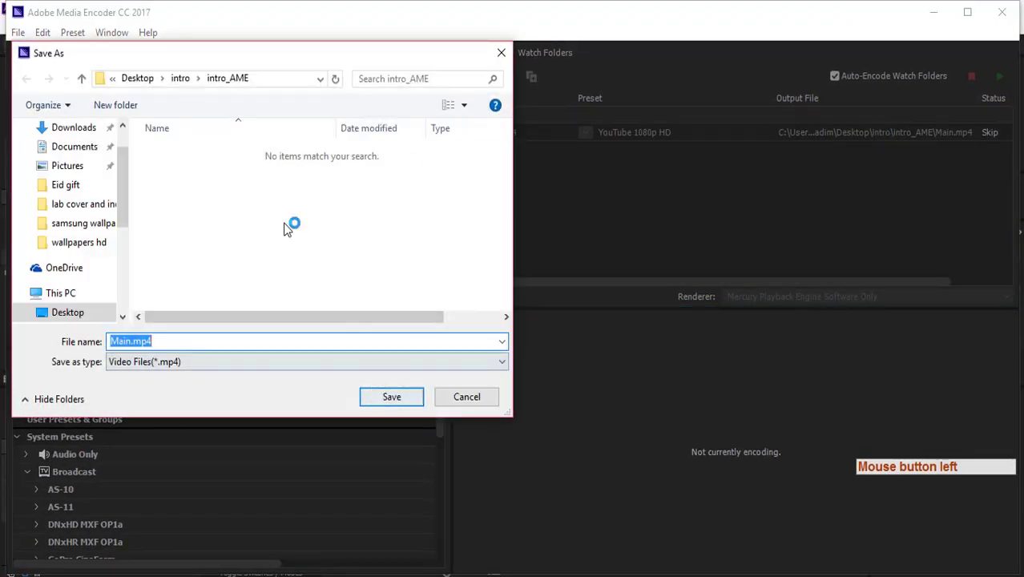
{"action": "left_click", "coordinate": [382, 397]}
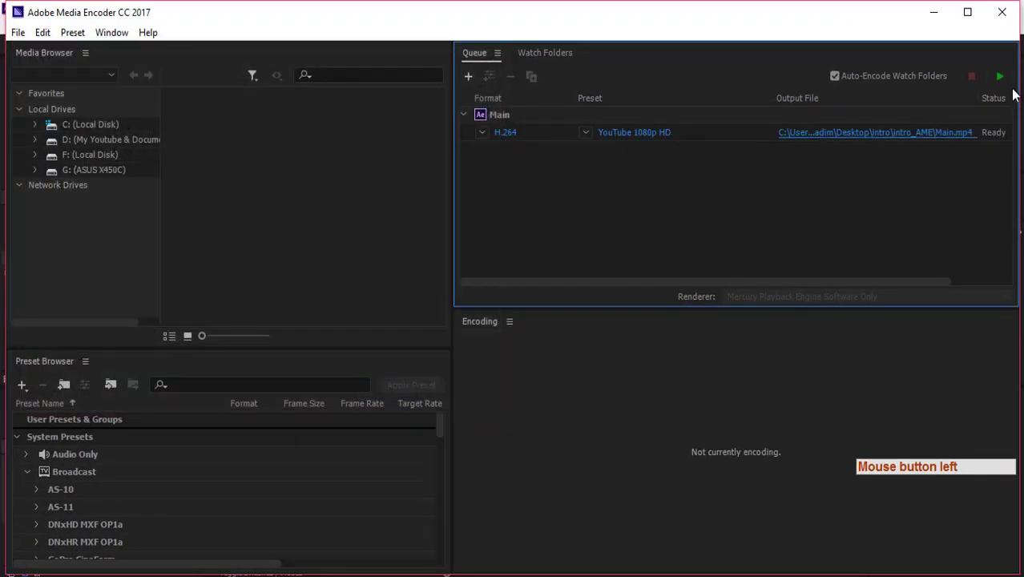
{"action": "left_click", "coordinate": [1000, 76]}
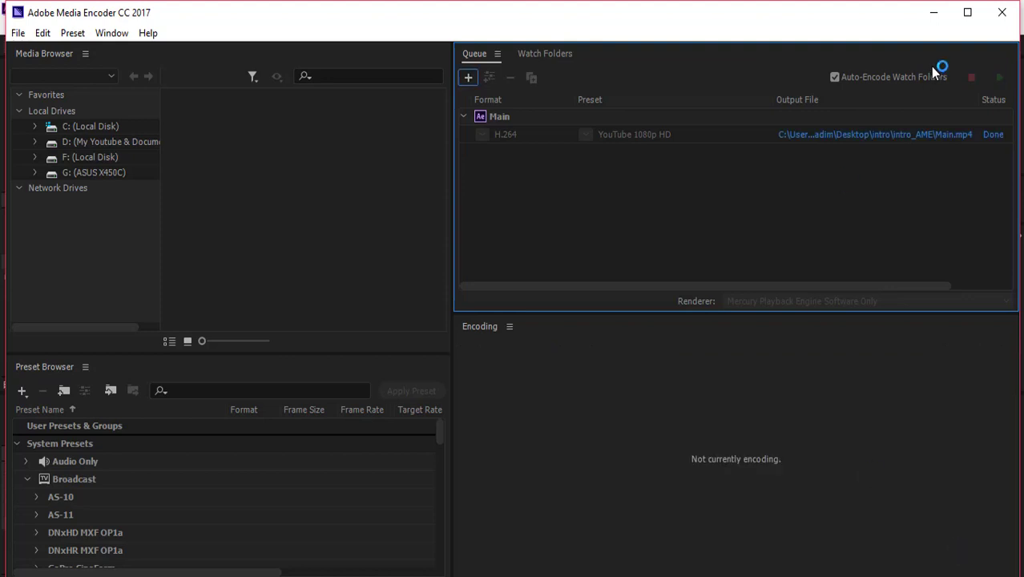
- Close Adobe Media Encoder and minimize After Effects to reach the desktop
{"action": "left_click", "coordinate": [1006, 16]}
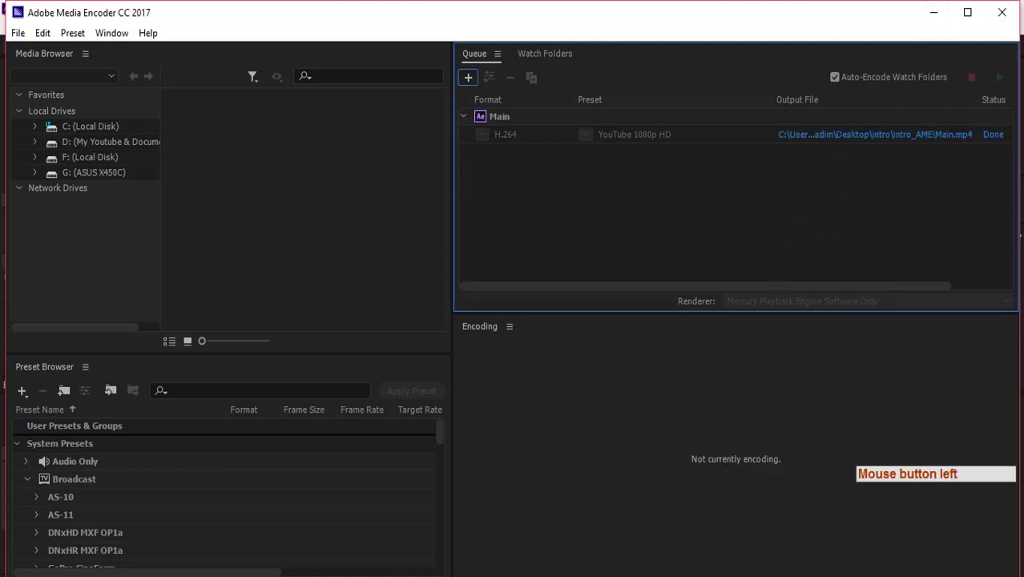
{"action": "left_click", "coordinate": [1000, 13]}
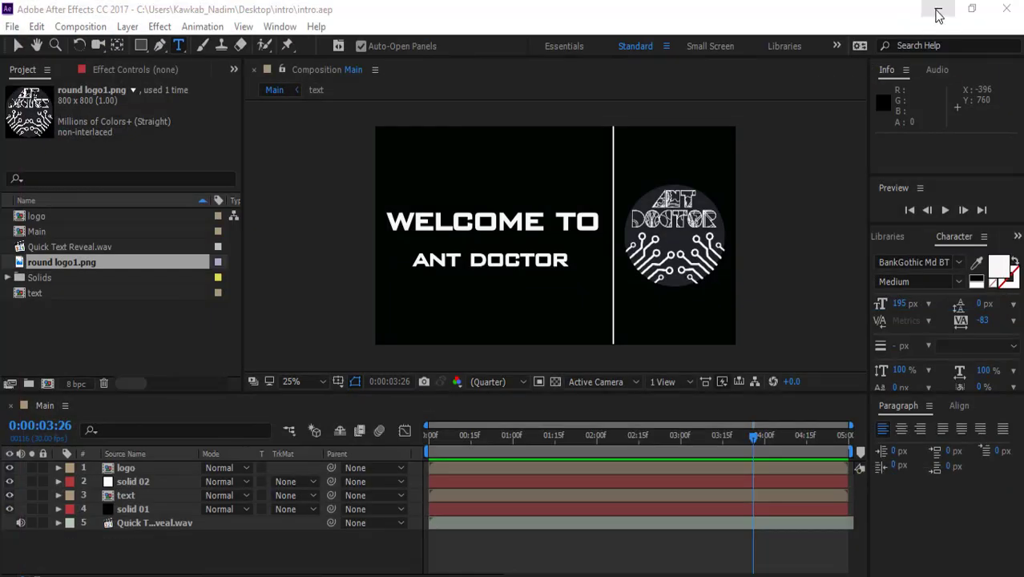
{"action": "left_click", "coordinate": [936, 11]}
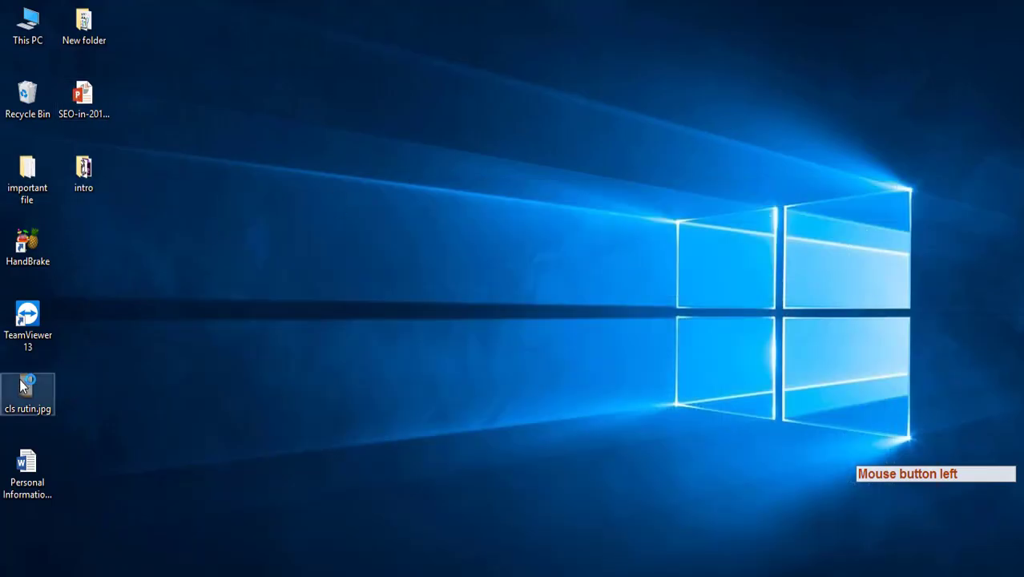
- Open the intro_AME folder inside the desktop's intro folder and play Main.mp4 in full screen
{"action": "double_click", "coordinate": [78, 186]}
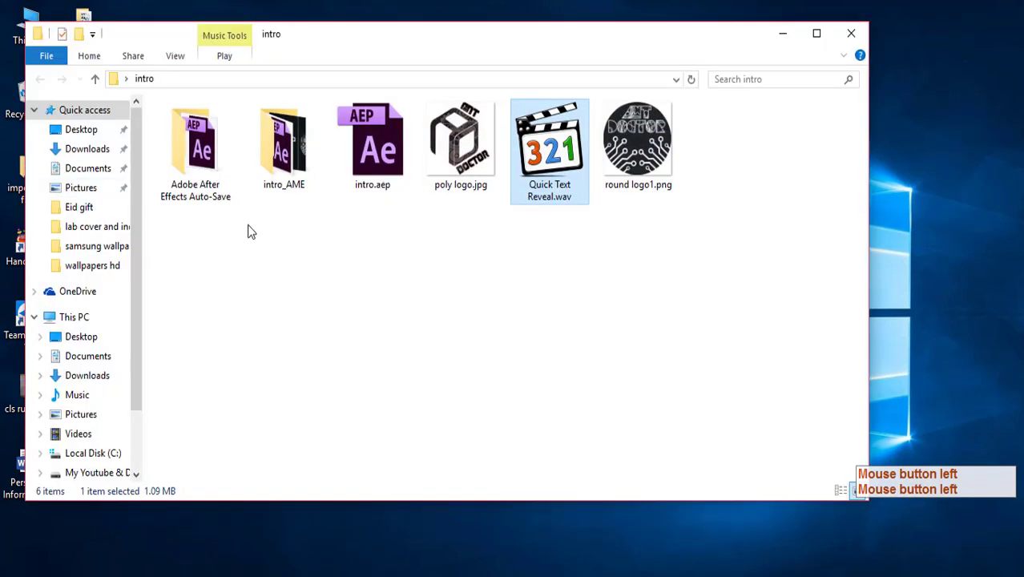
{"action": "left_click", "coordinate": [295, 180]}
{"action": "double_click", "coordinate": [295, 180]}
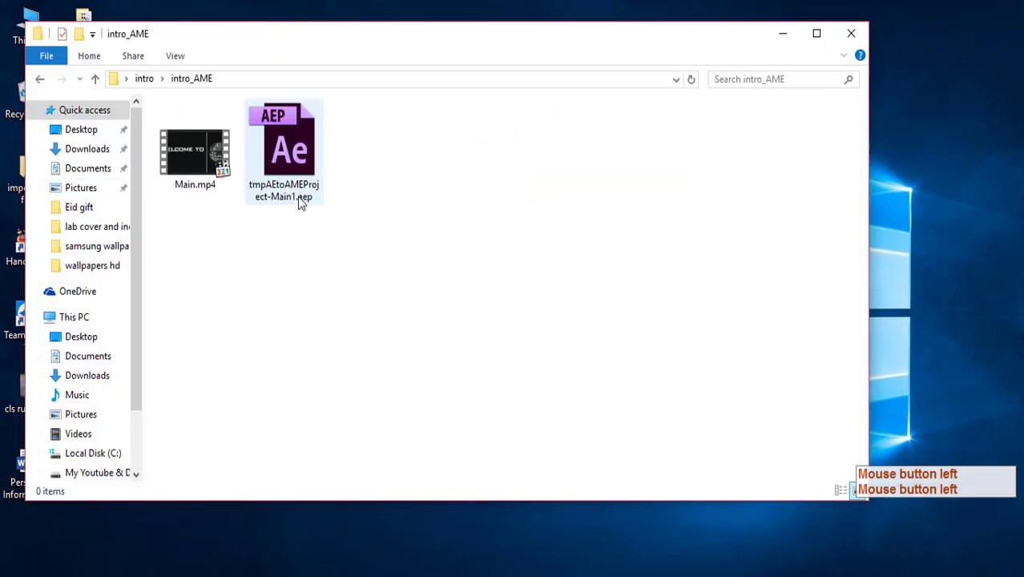
{"action": "left_click", "coordinate": [212, 172]}
{"action": "double_click", "coordinate": [212, 172]}
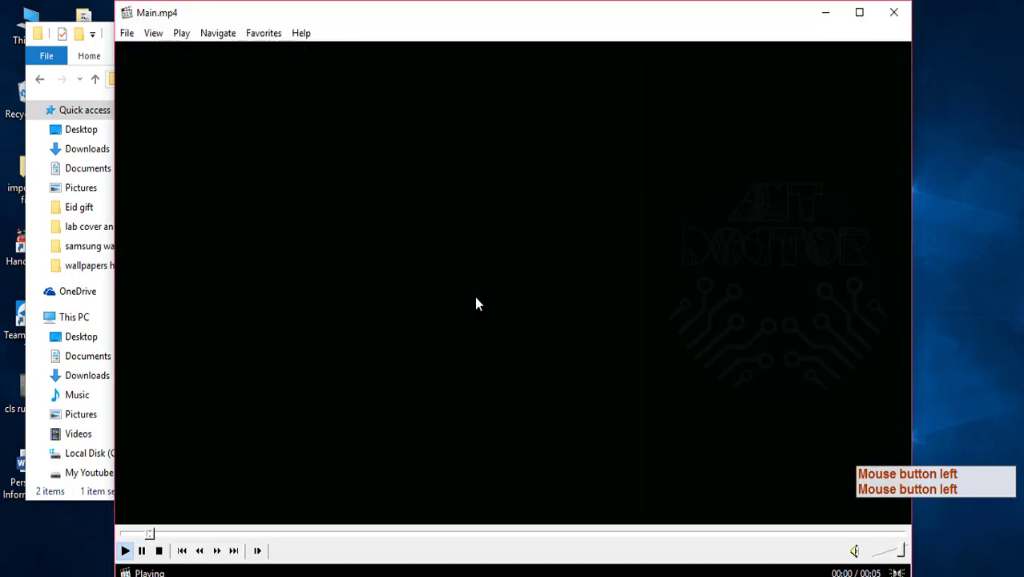
{"action": "double_click", "coordinate": [477, 298]}
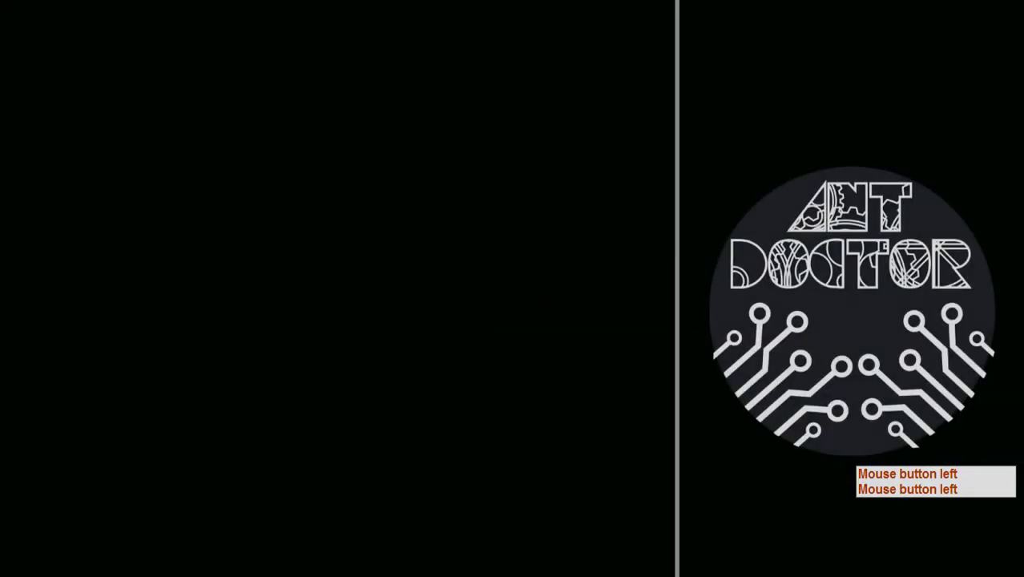